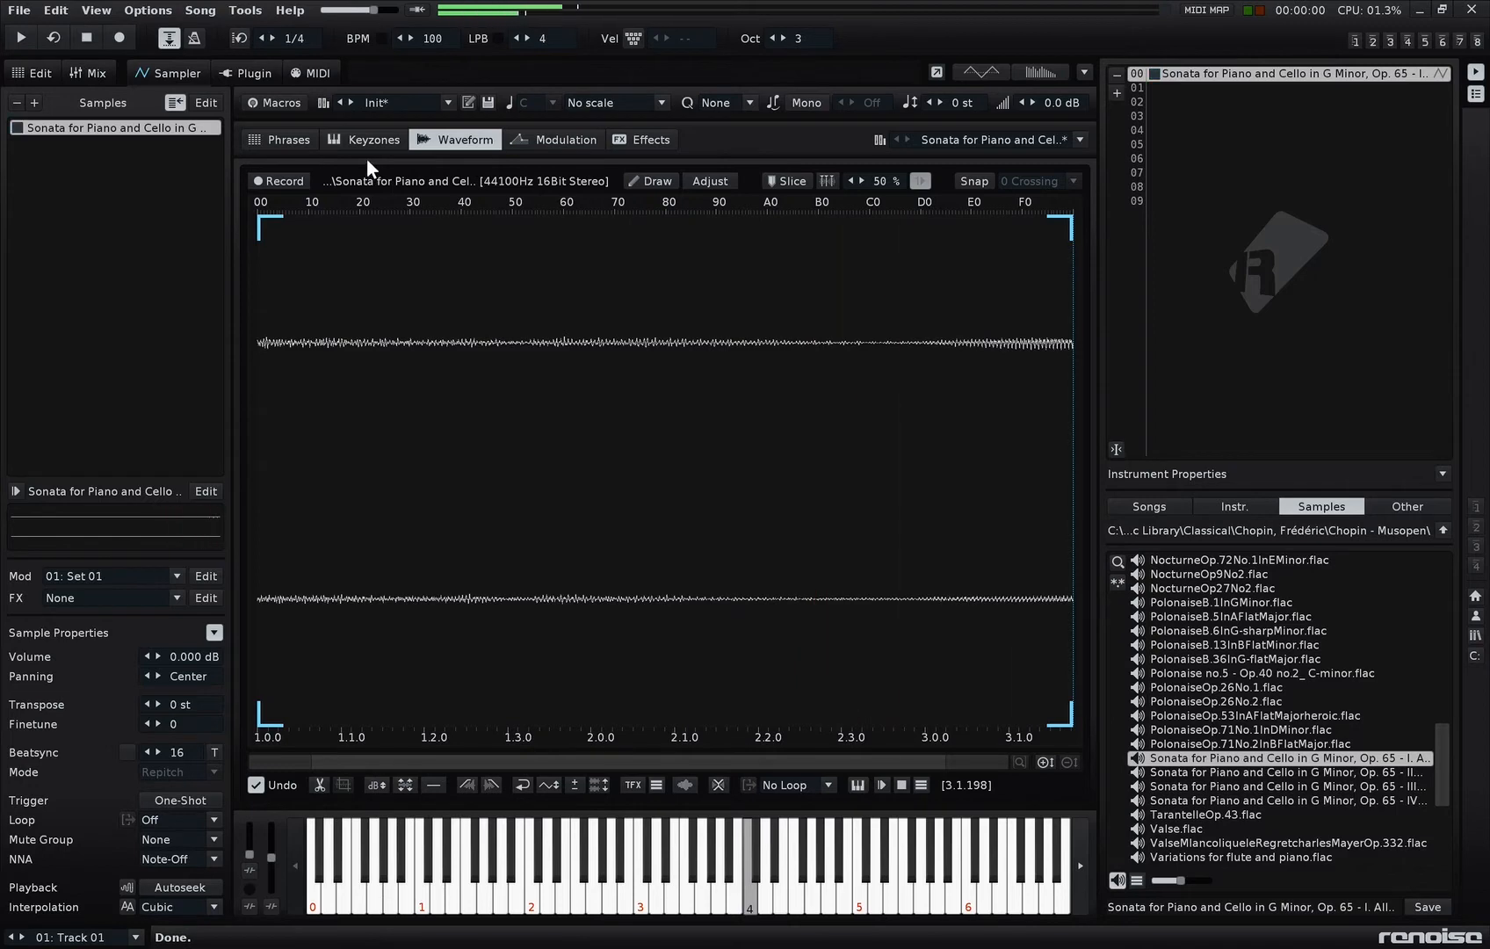
Step: Add a second note column to Track 01 in the pattern and enter the notes C-4 and G-4 side by side on line 00
left_click(24, 72)
left_click(201, 230)
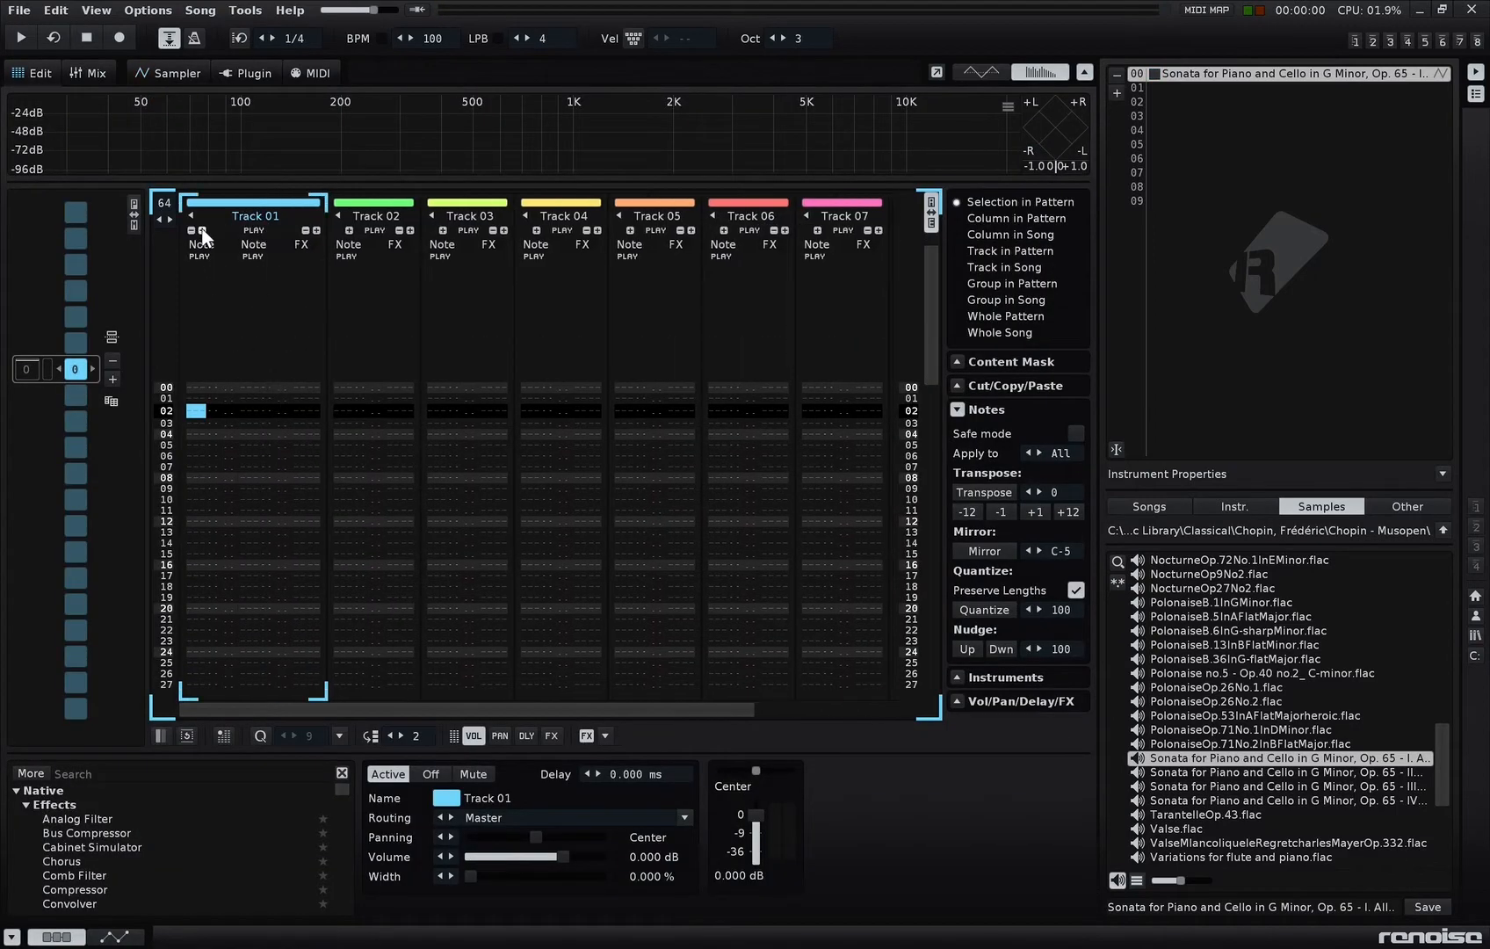
scroll(235, 407, "up", 2)
key("Escape")
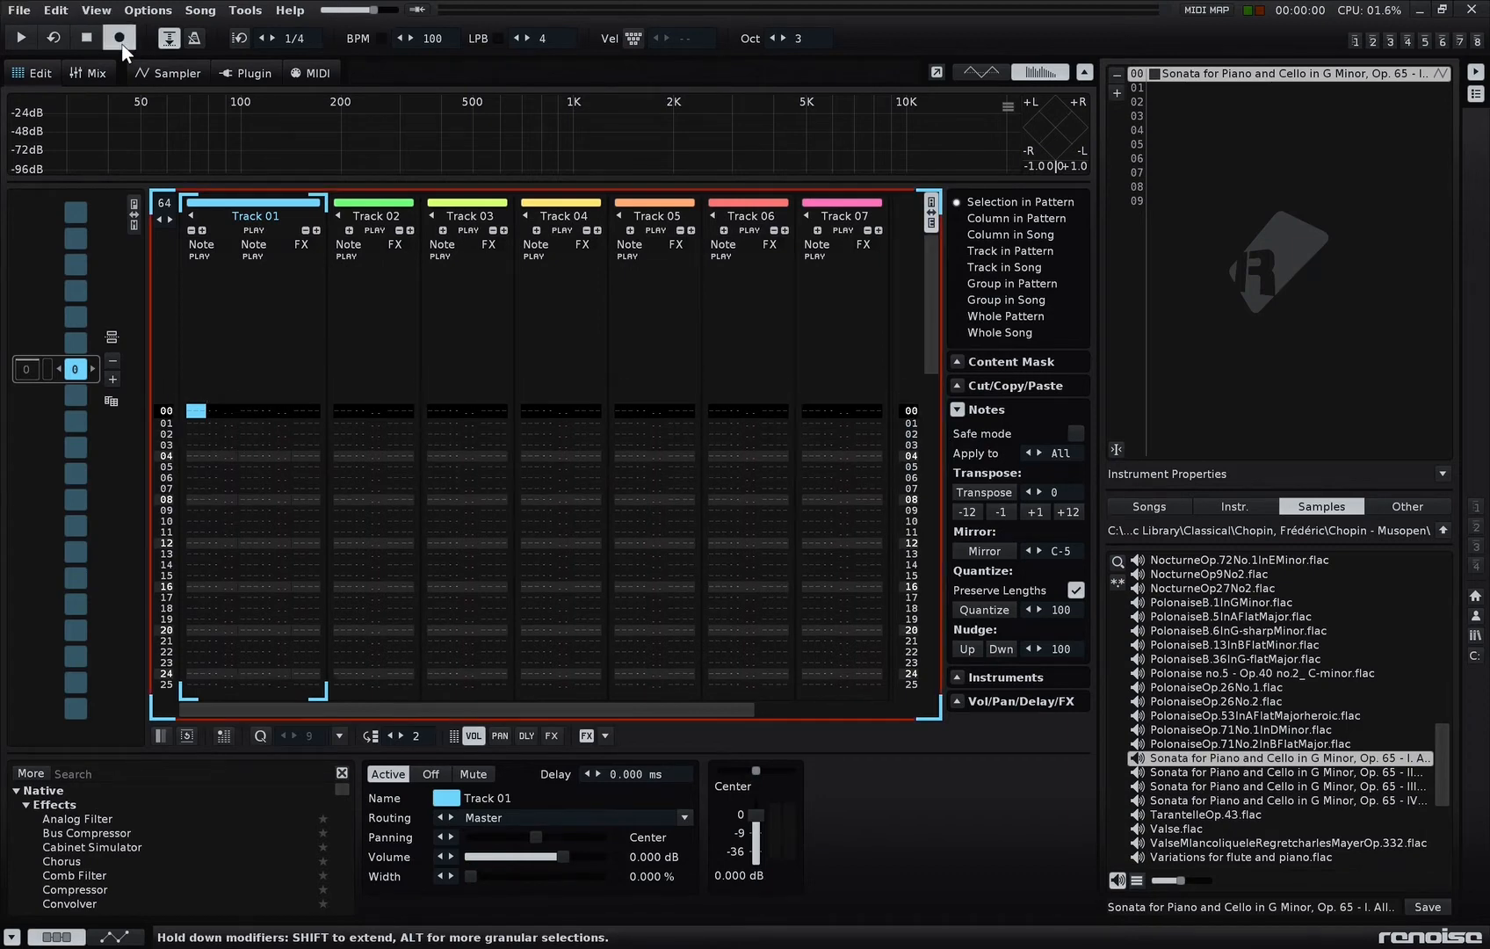
key("q")
left_click(252, 389)
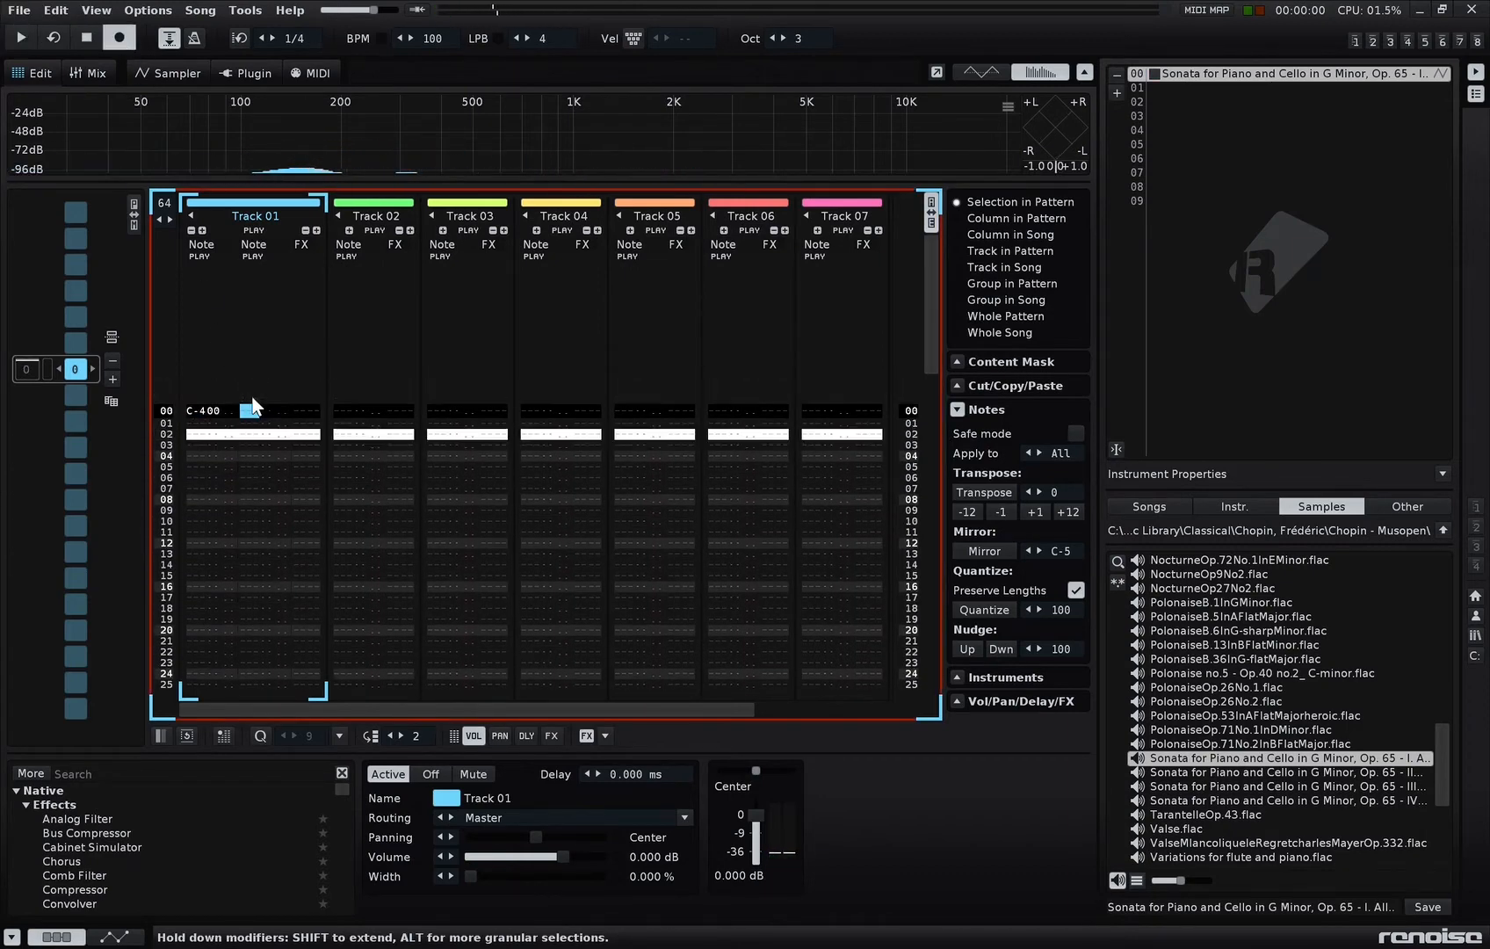
key("t")
Step: Set the pattern length to 48 lines and audition the two-note chord before and after the change
scroll(263, 416, "down", 3)
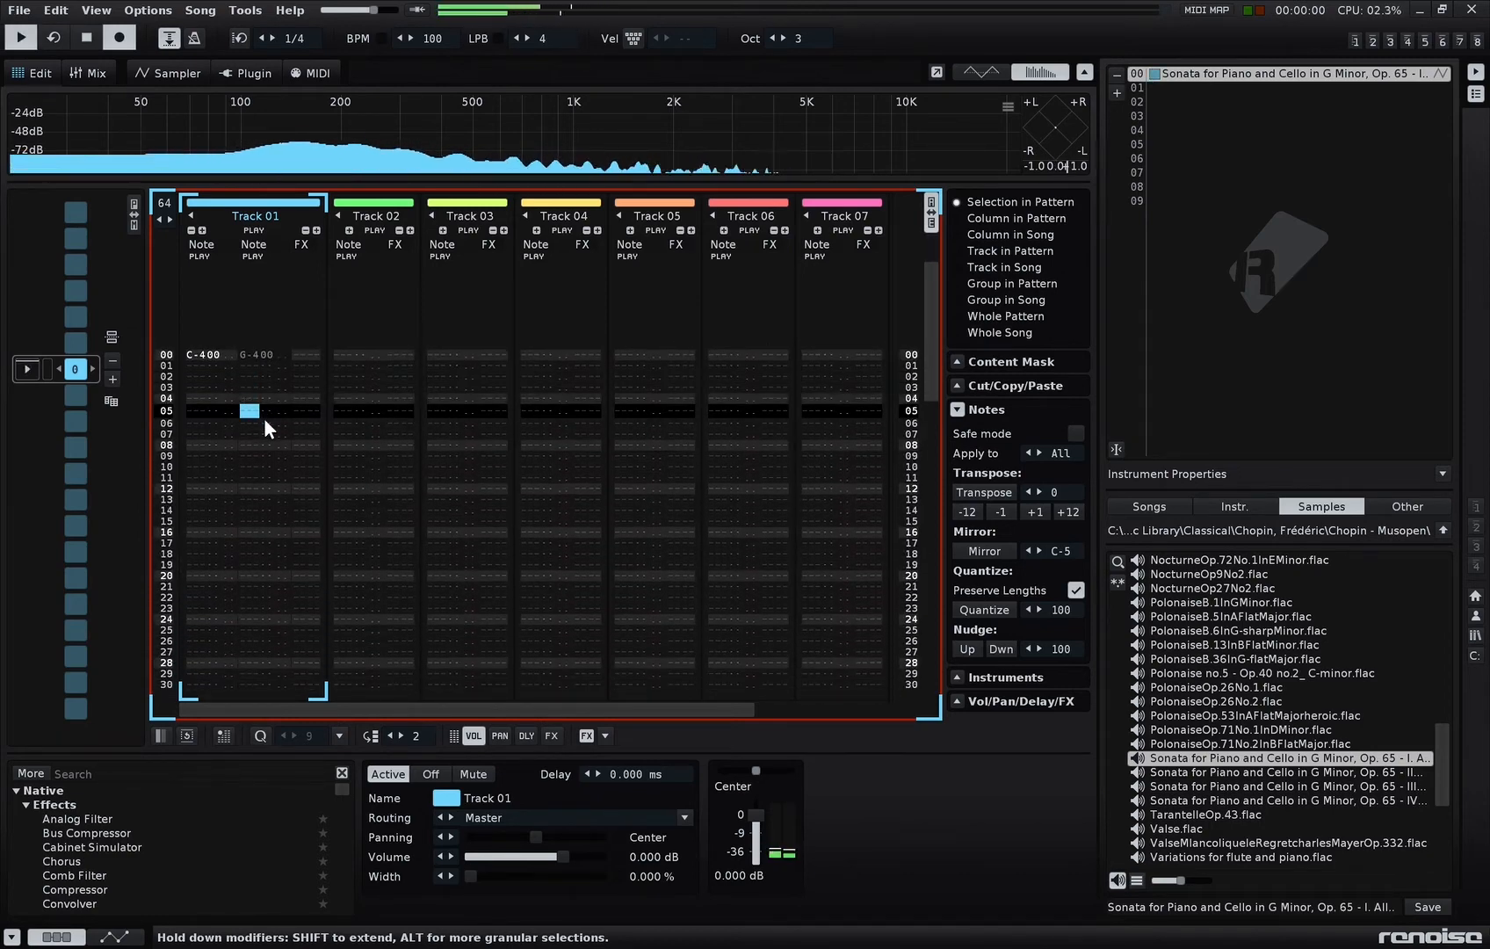
key("space")
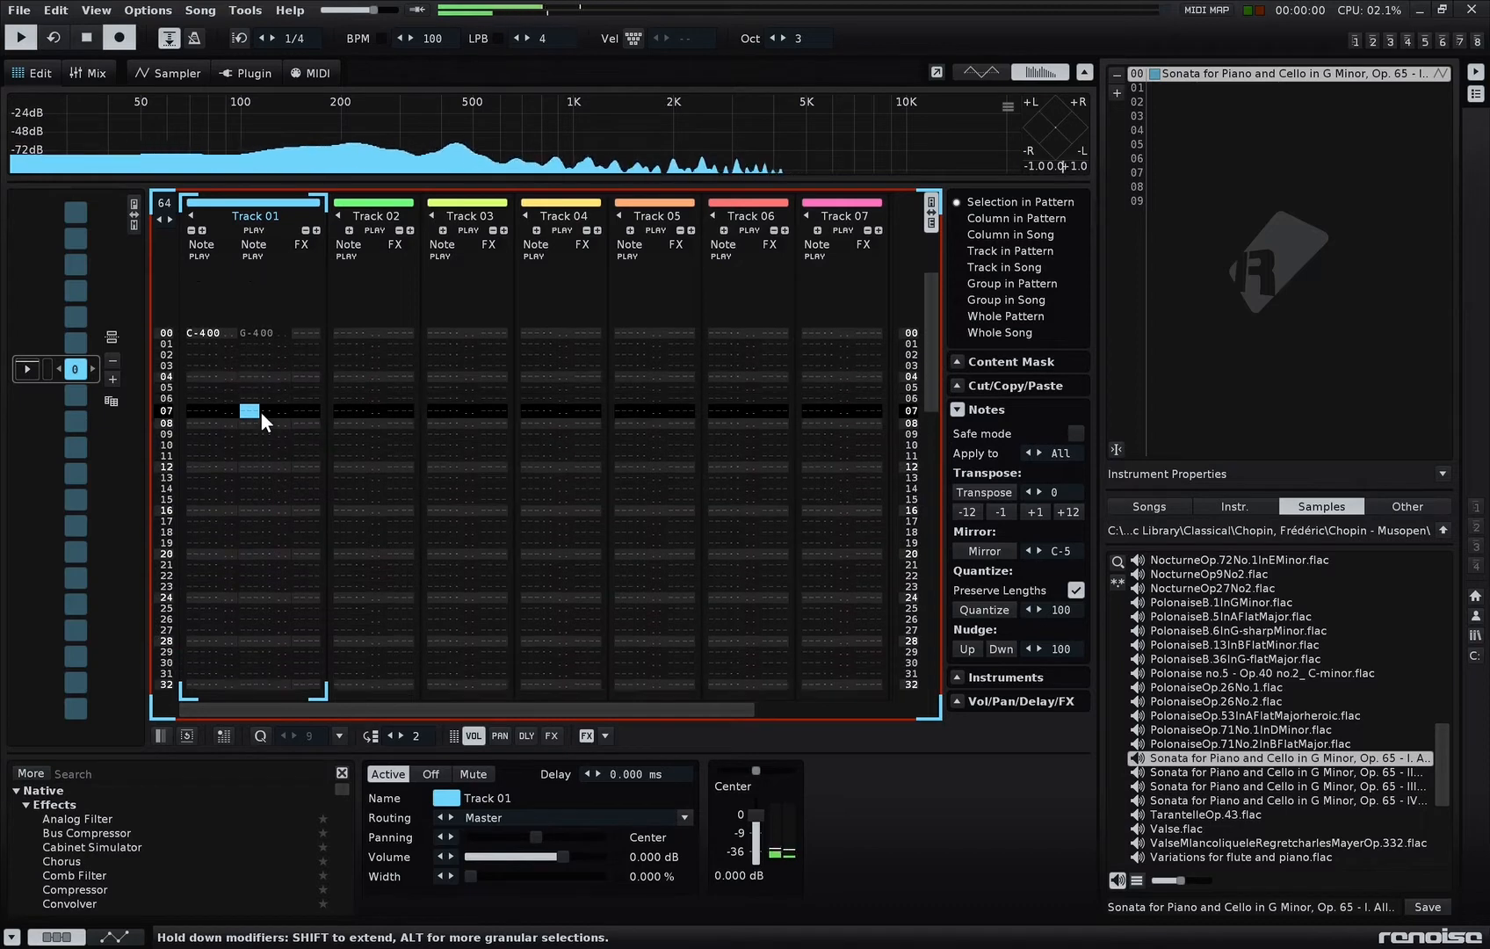
key("space")
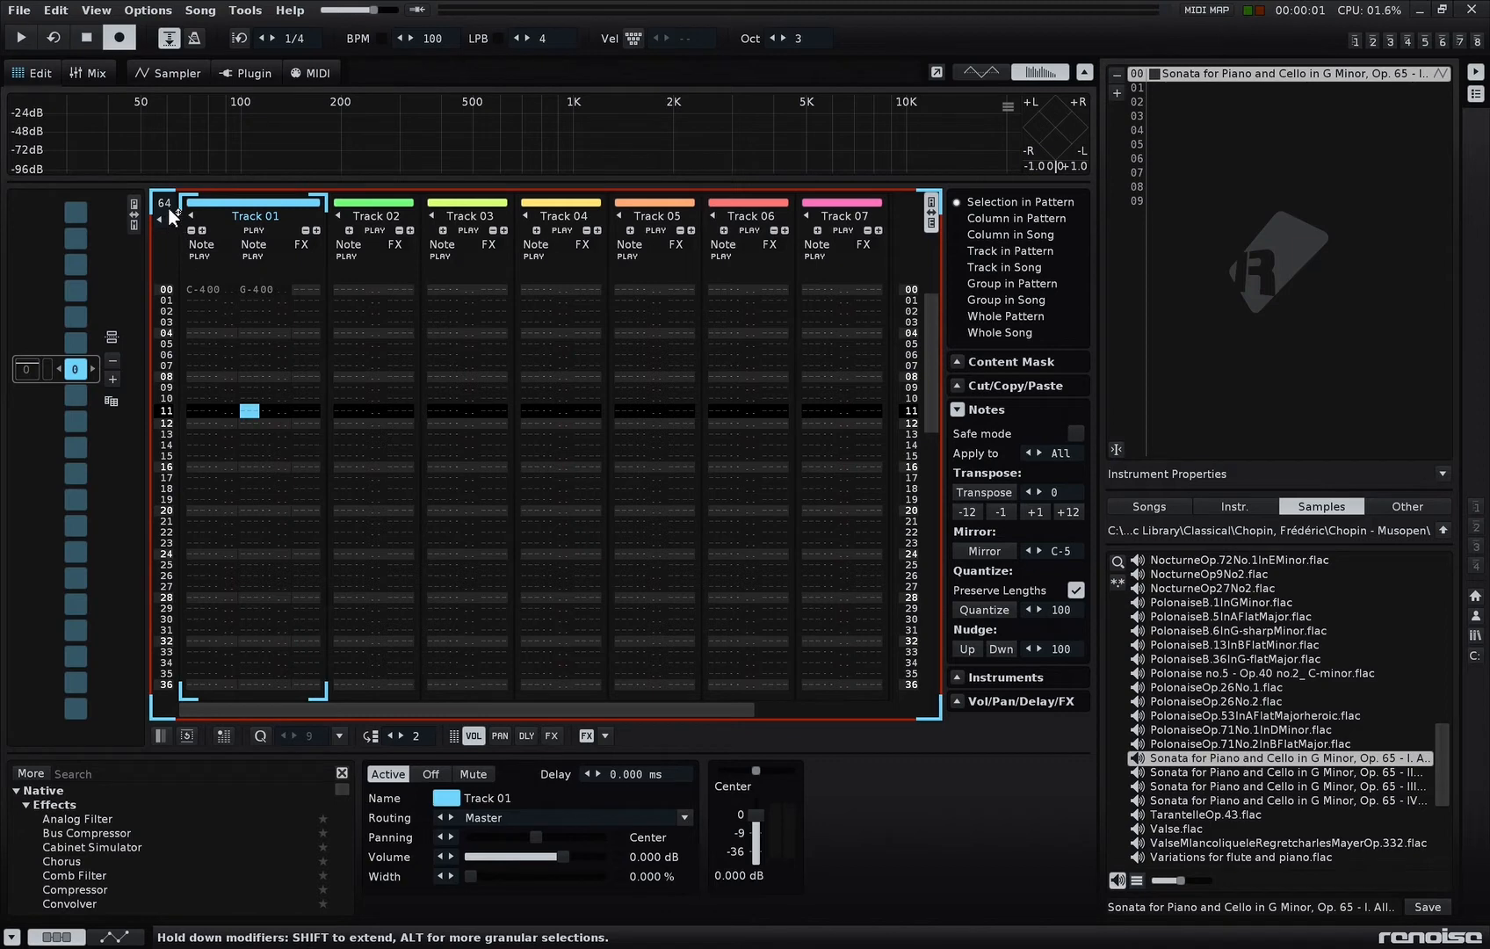
scroll(169, 208, "down", 3)
left_click_drag(168, 207, 168, 225)
key("space")
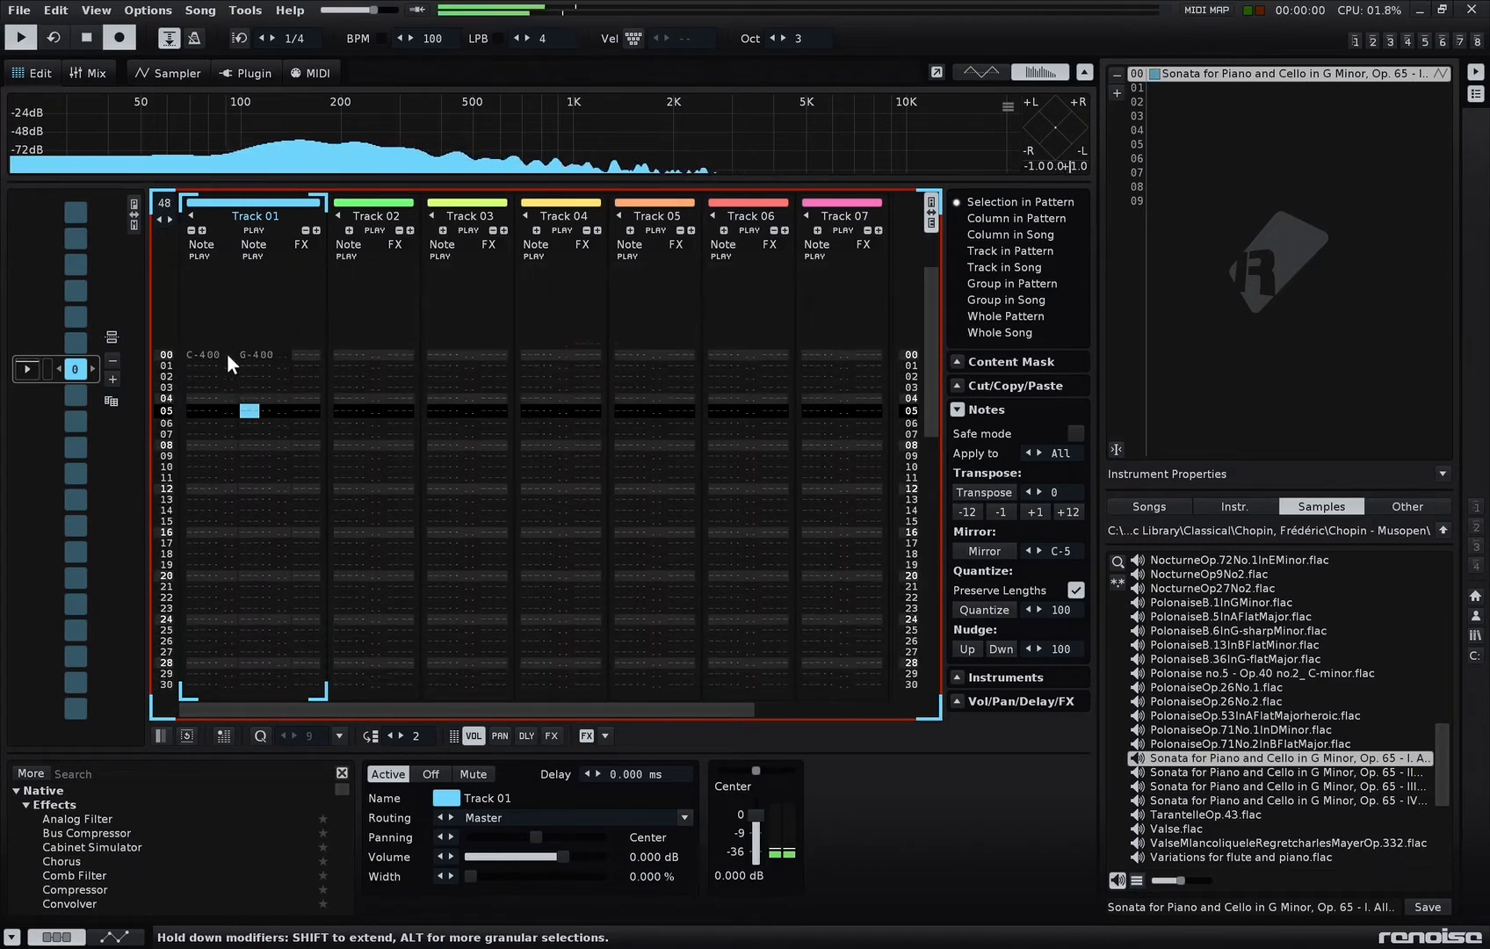
key("space")
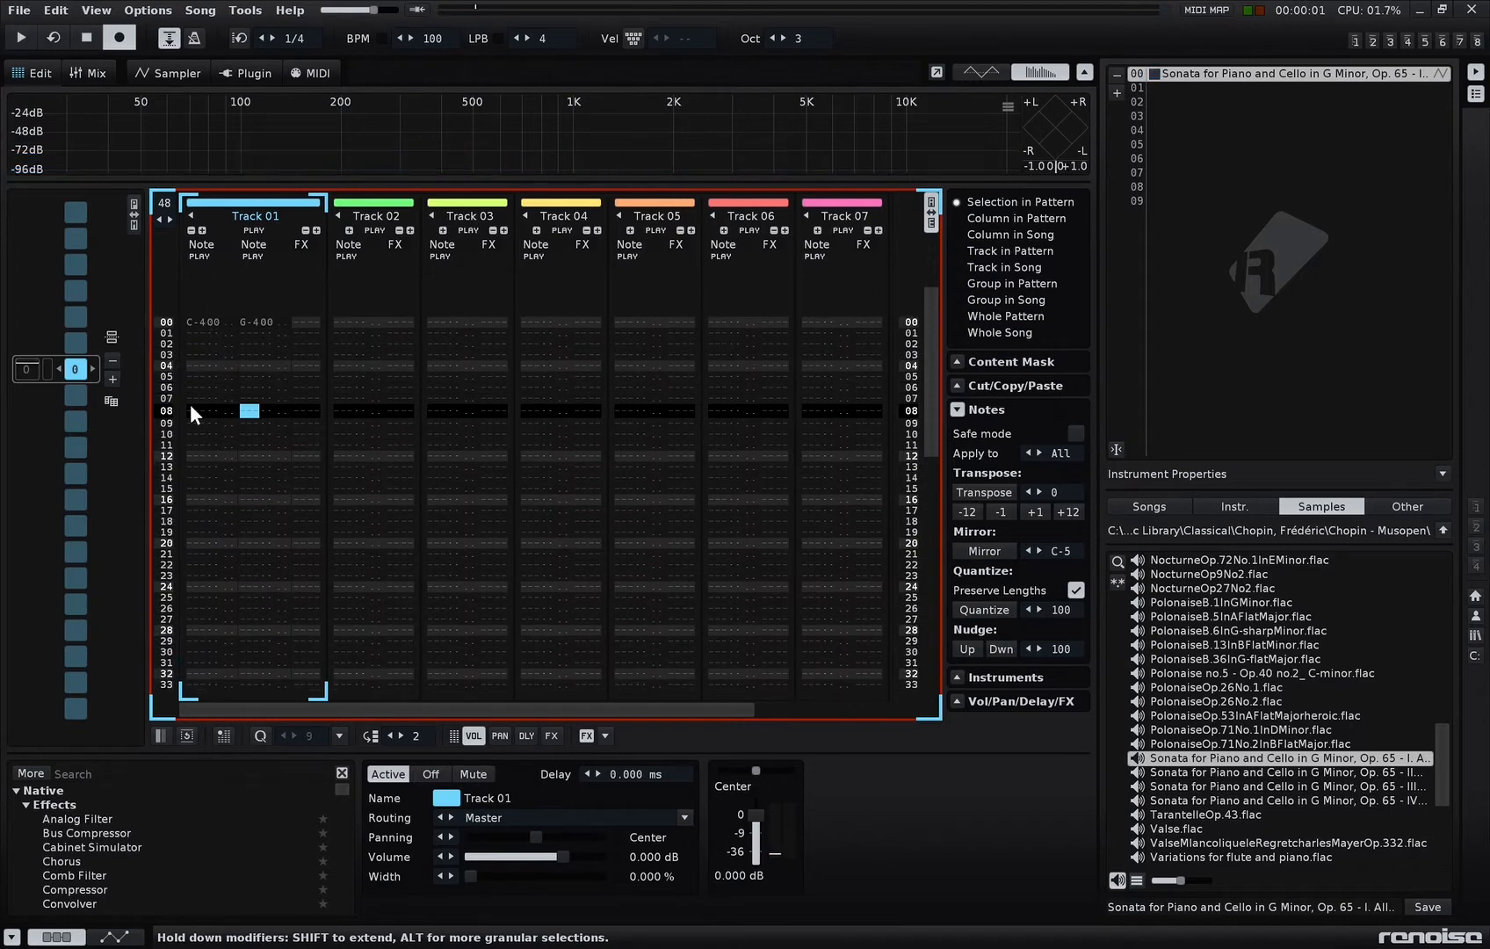
Step: Try repeating the C-4 and G-4 notes on line 08 of Track 01 and play the pattern
left_click(198, 412)
key("space")
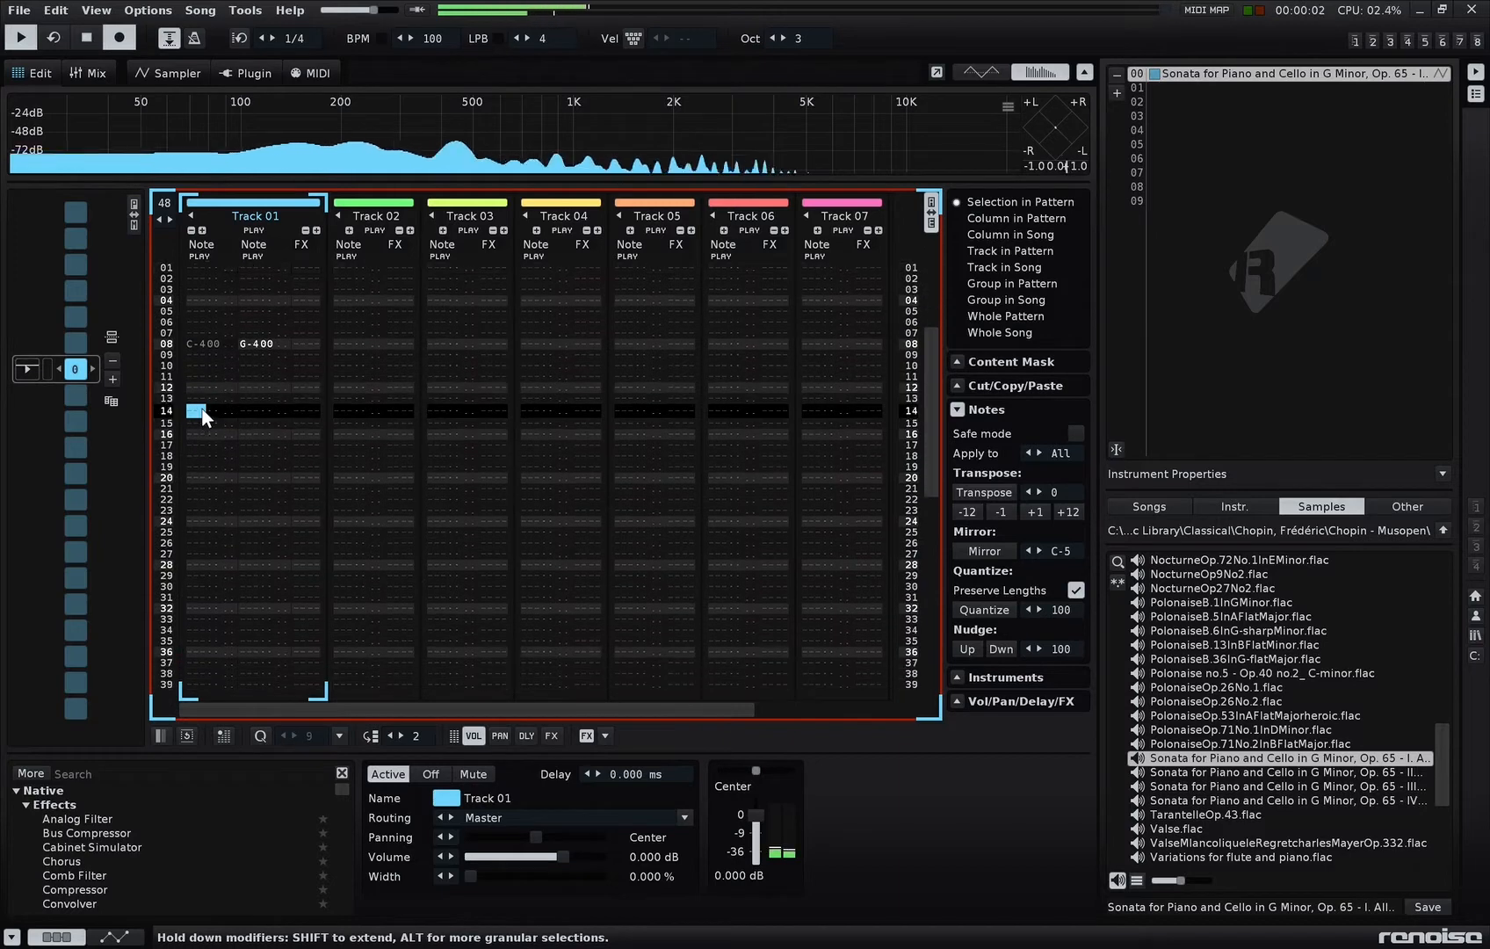
key("space")
key("space")
key("space")
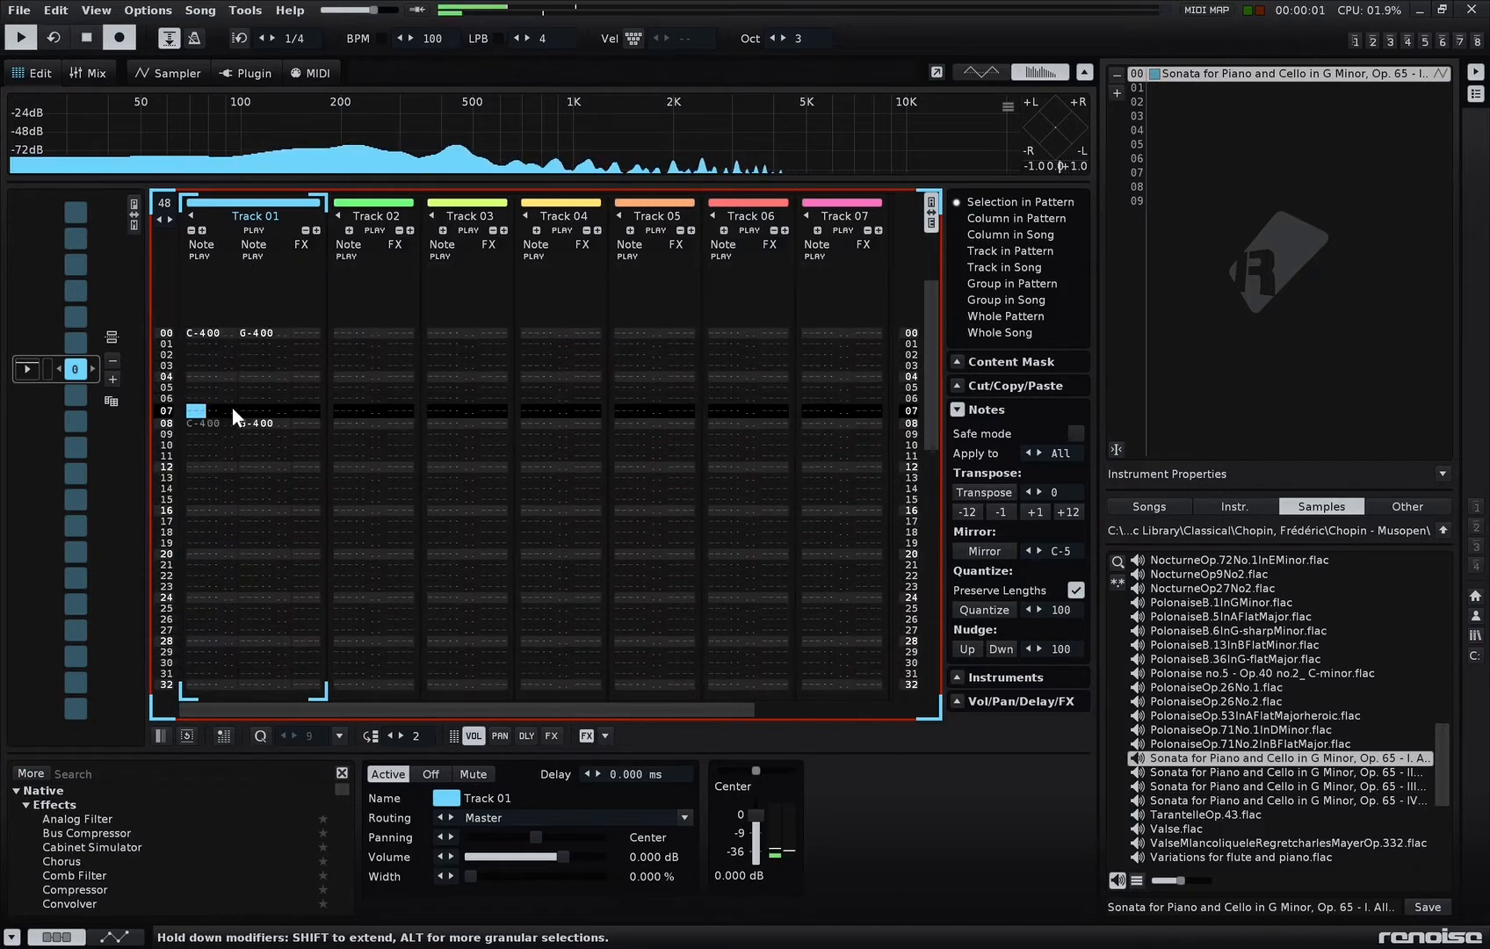
key("space")
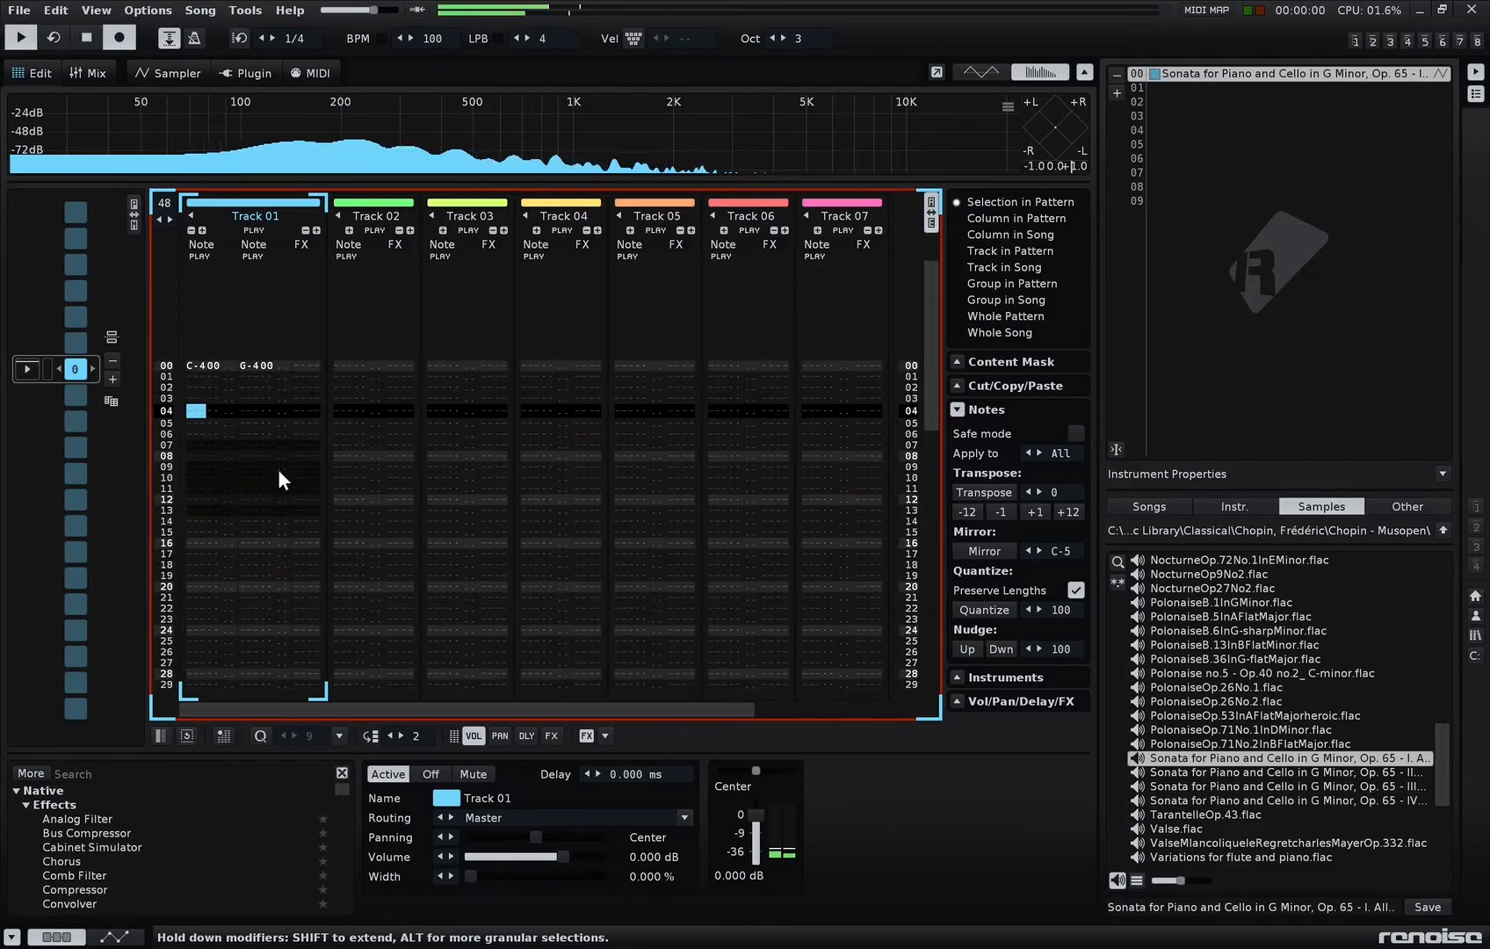
Step: Repeat the C-4 and G-4 notes on line 12 of Track 01
key("space")
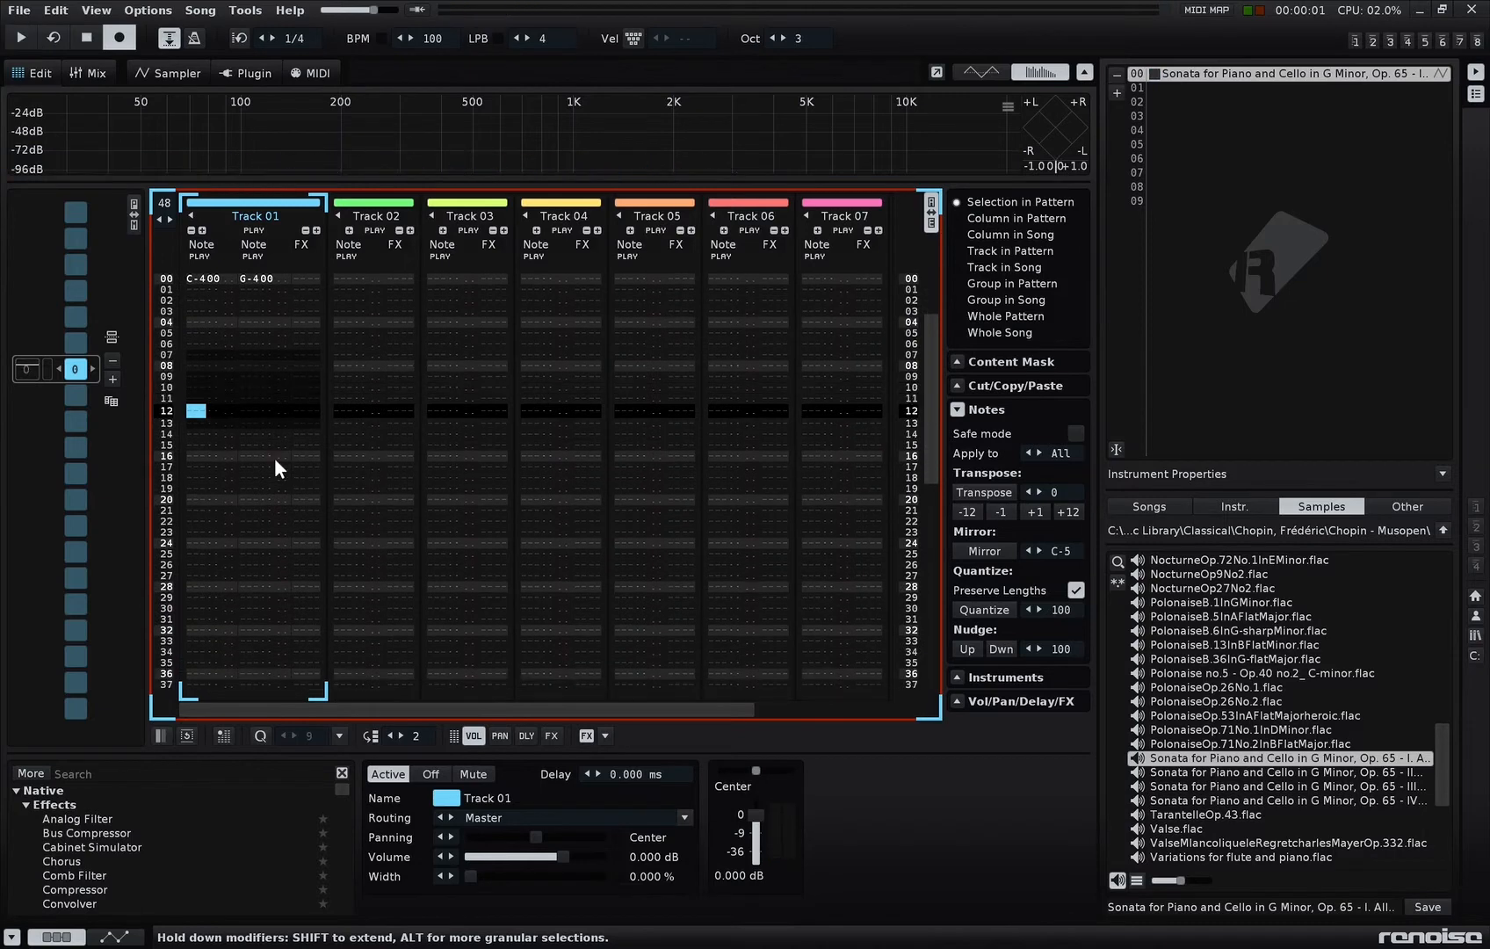
key("space")
key("space")
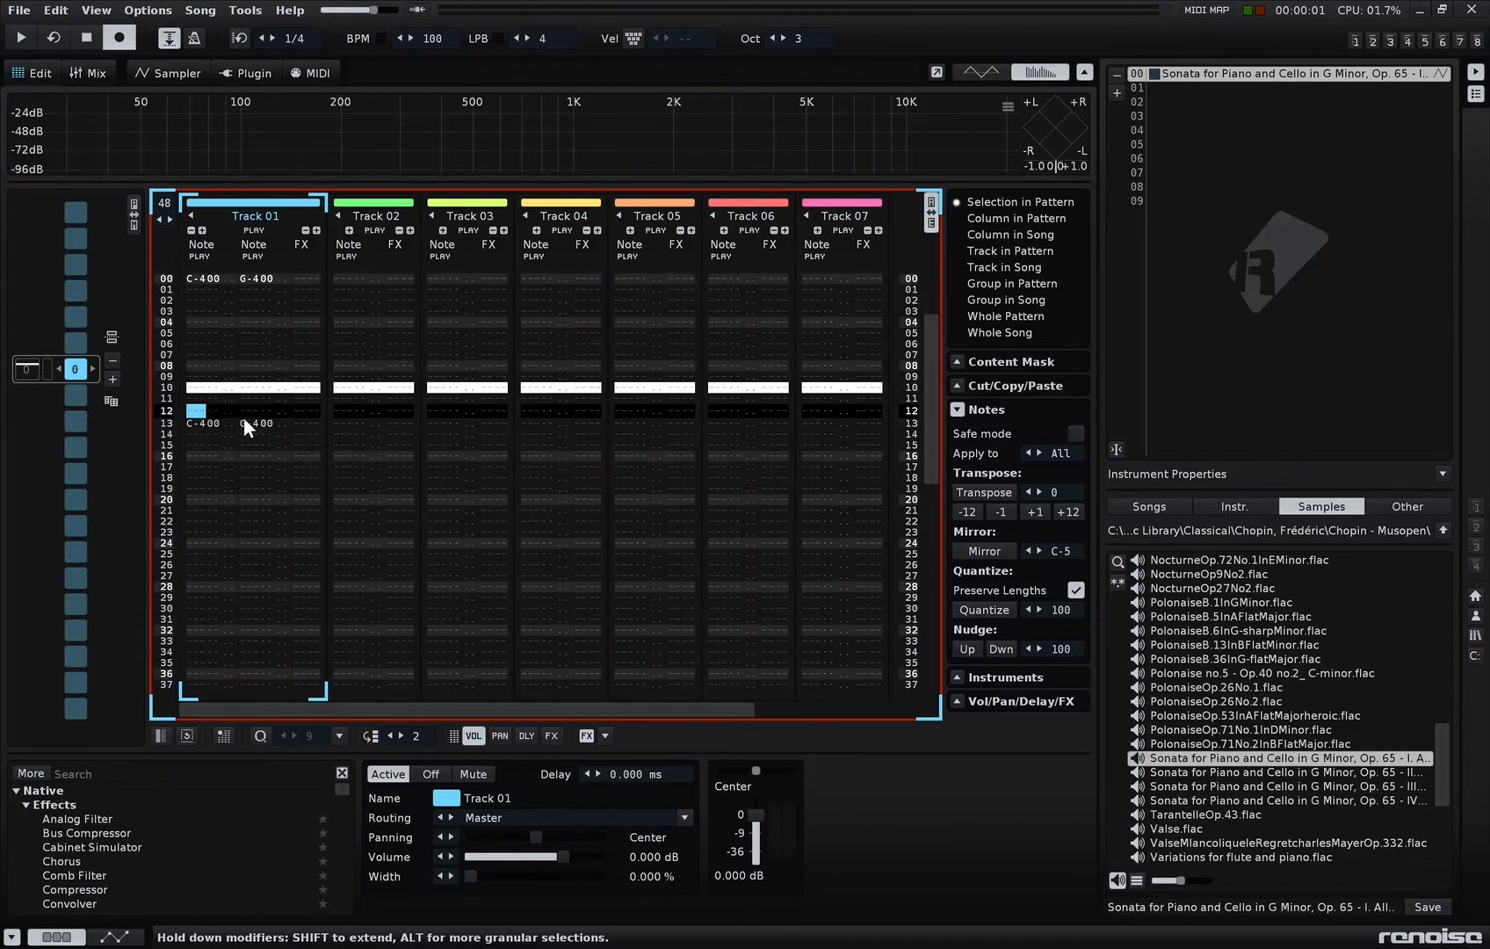
left_click_drag(238, 427, 201, 411)
Step: Set the song tempo to 80 BPM and play the pattern at that speed
key("space")
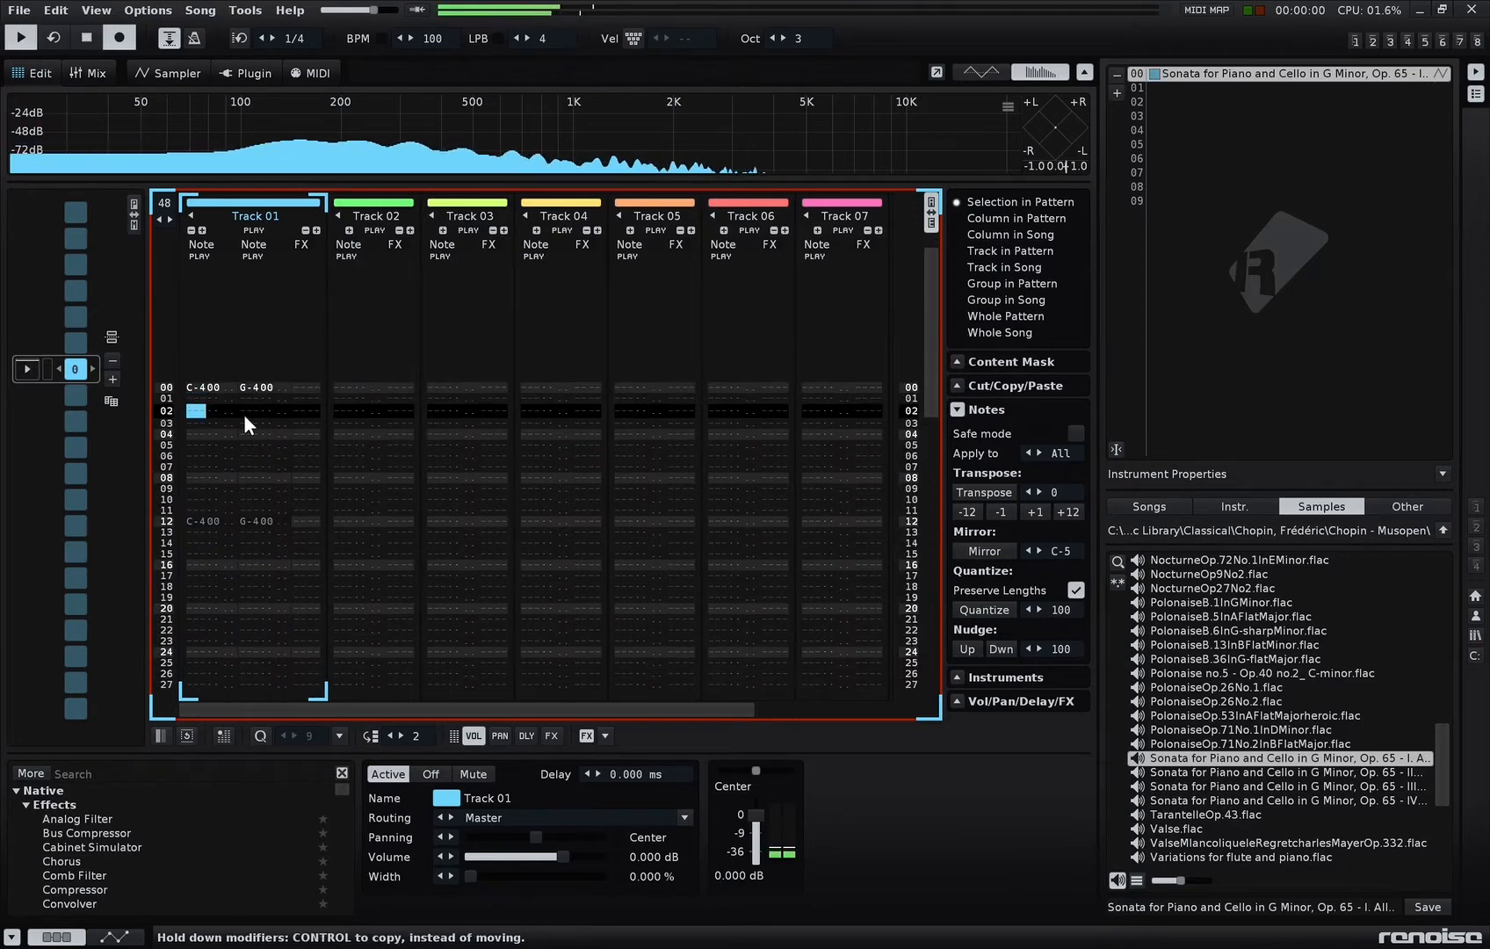
key("space")
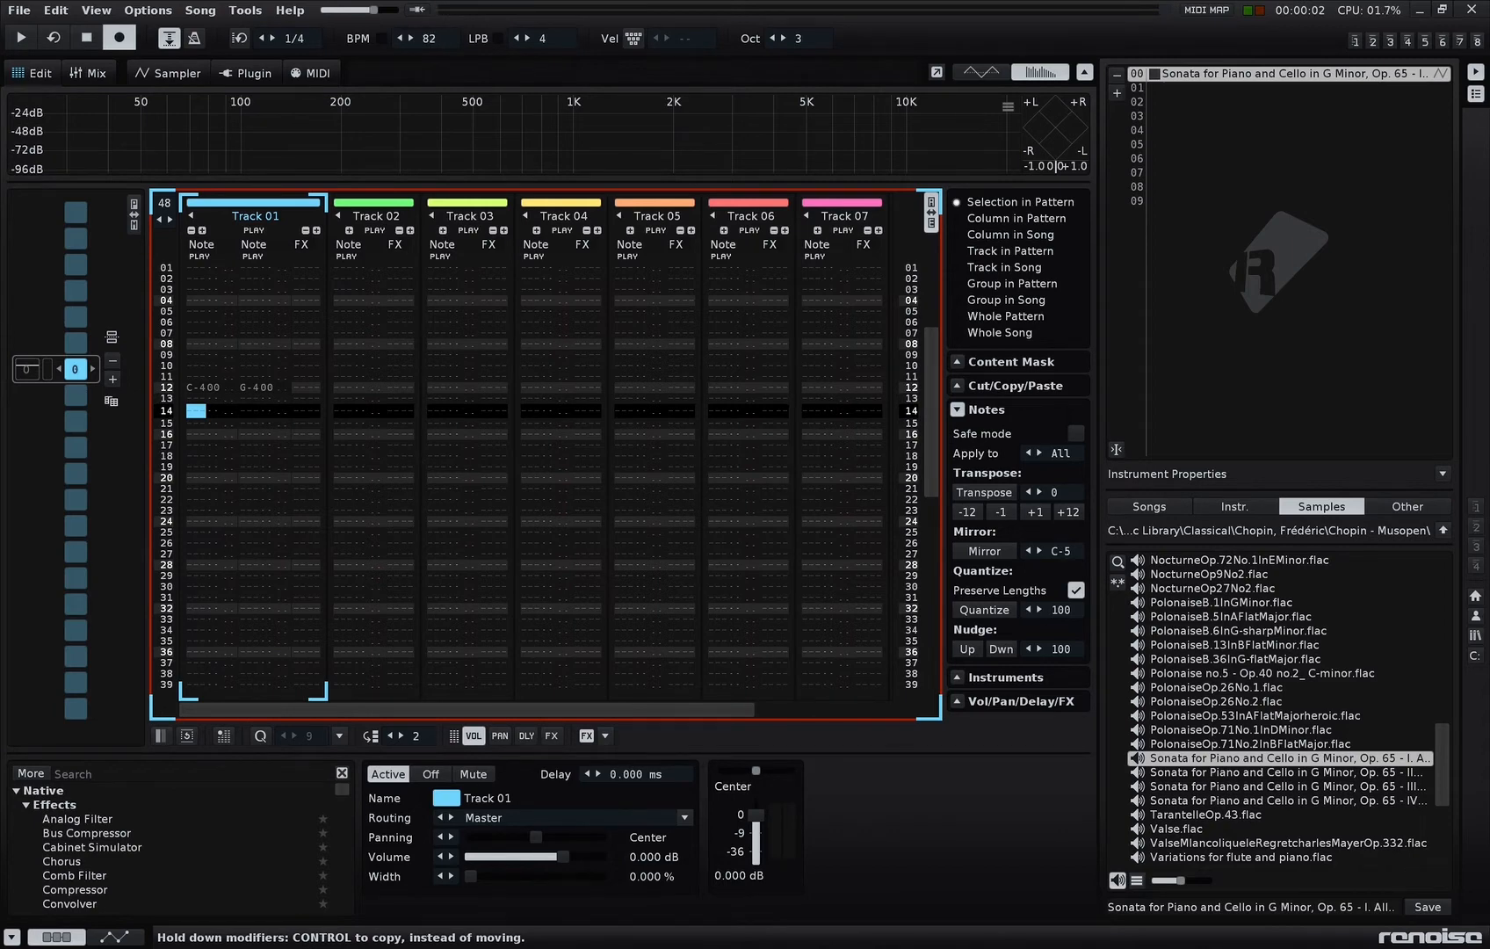
key("space")
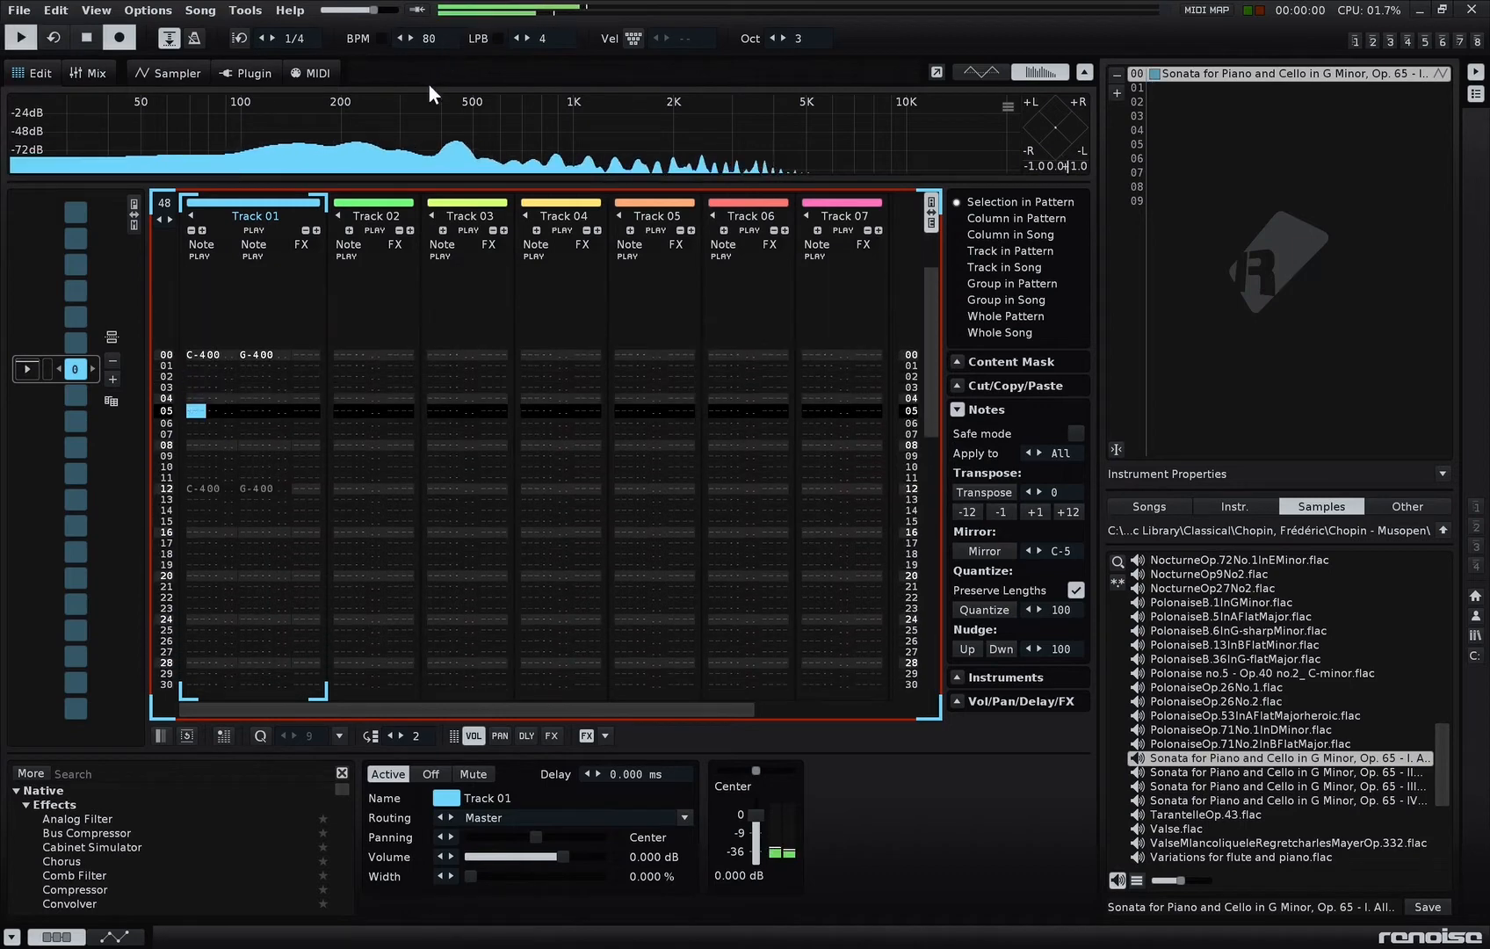
Step: Set the Sonata sample's loop mode to PingPong in its waveform view and play the pattern
left_click(193, 70)
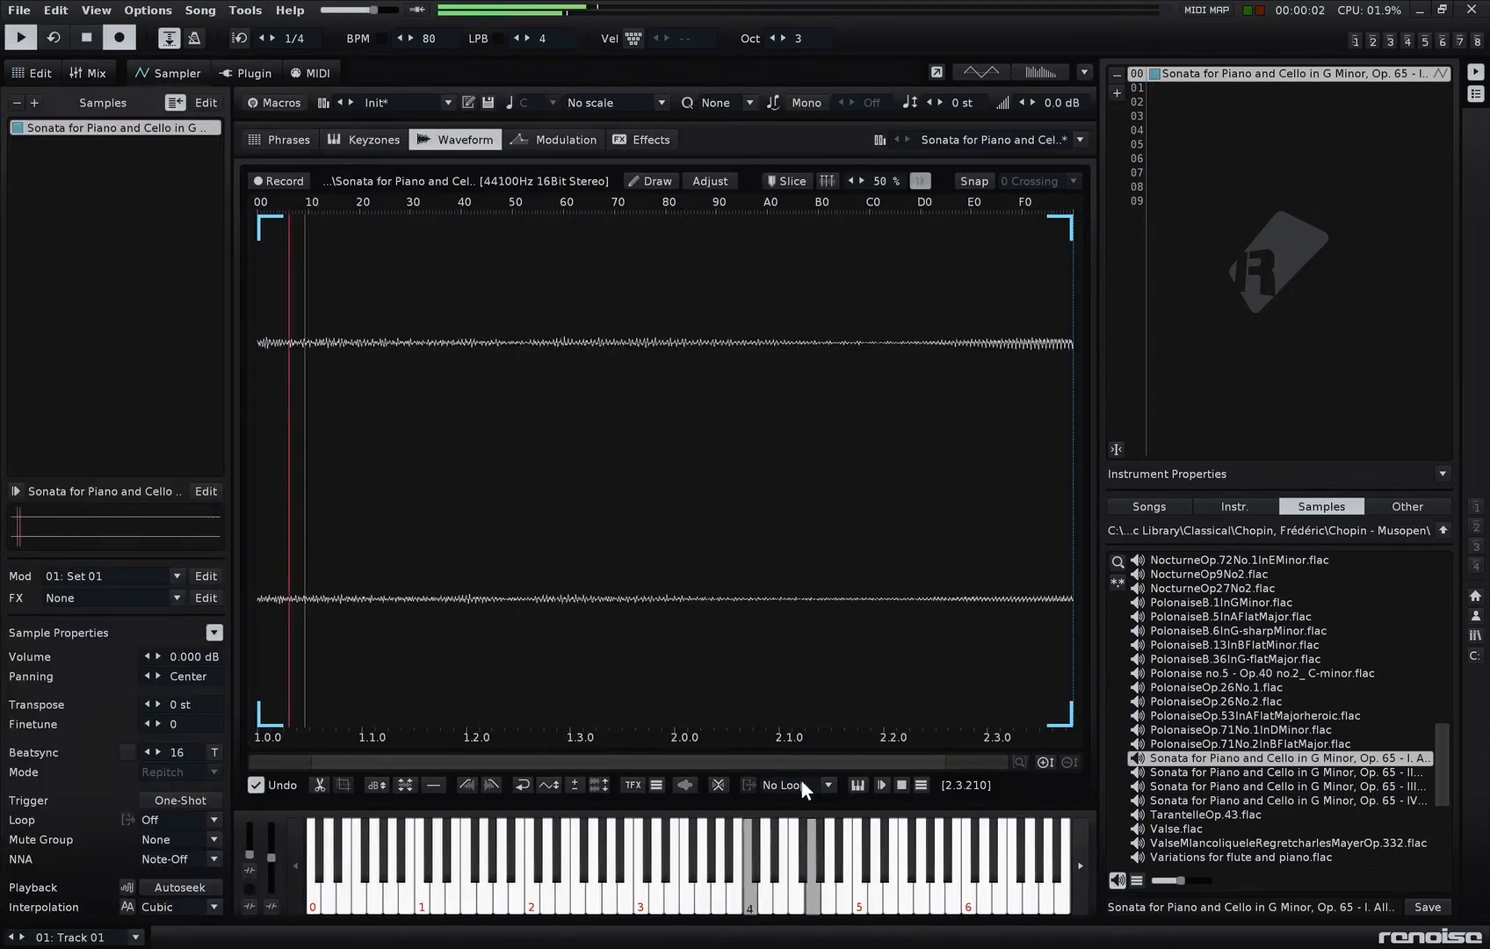
key("space")
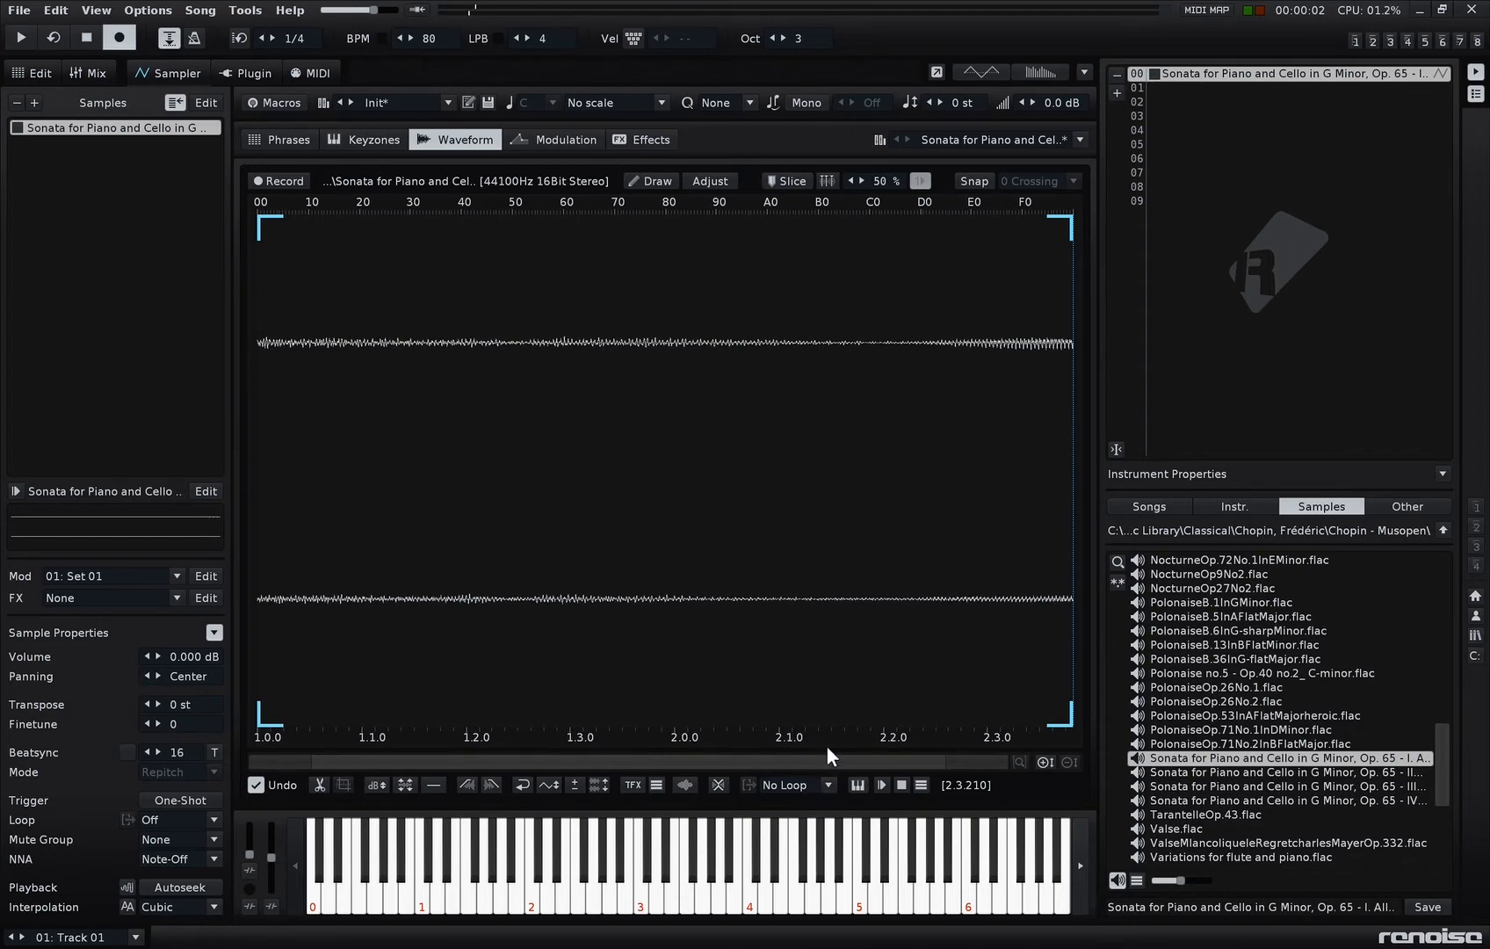
left_click(817, 784)
left_click(810, 761)
key("space")
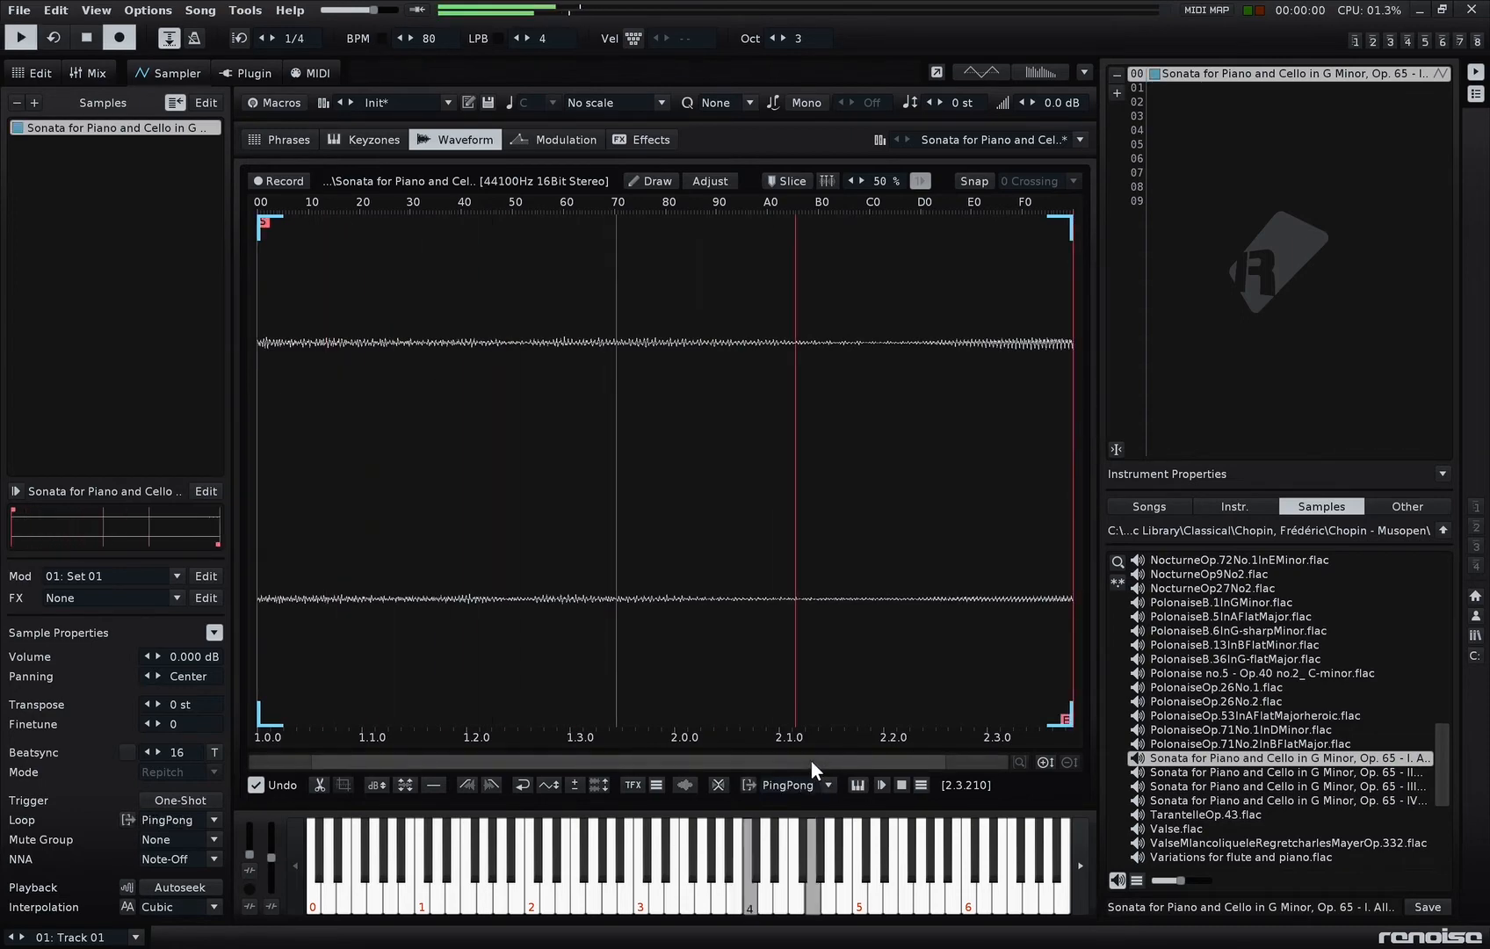
Step: Crossfade the sample's loop and move the loop start to about 50 on the waveform ruler
left_click(718, 784)
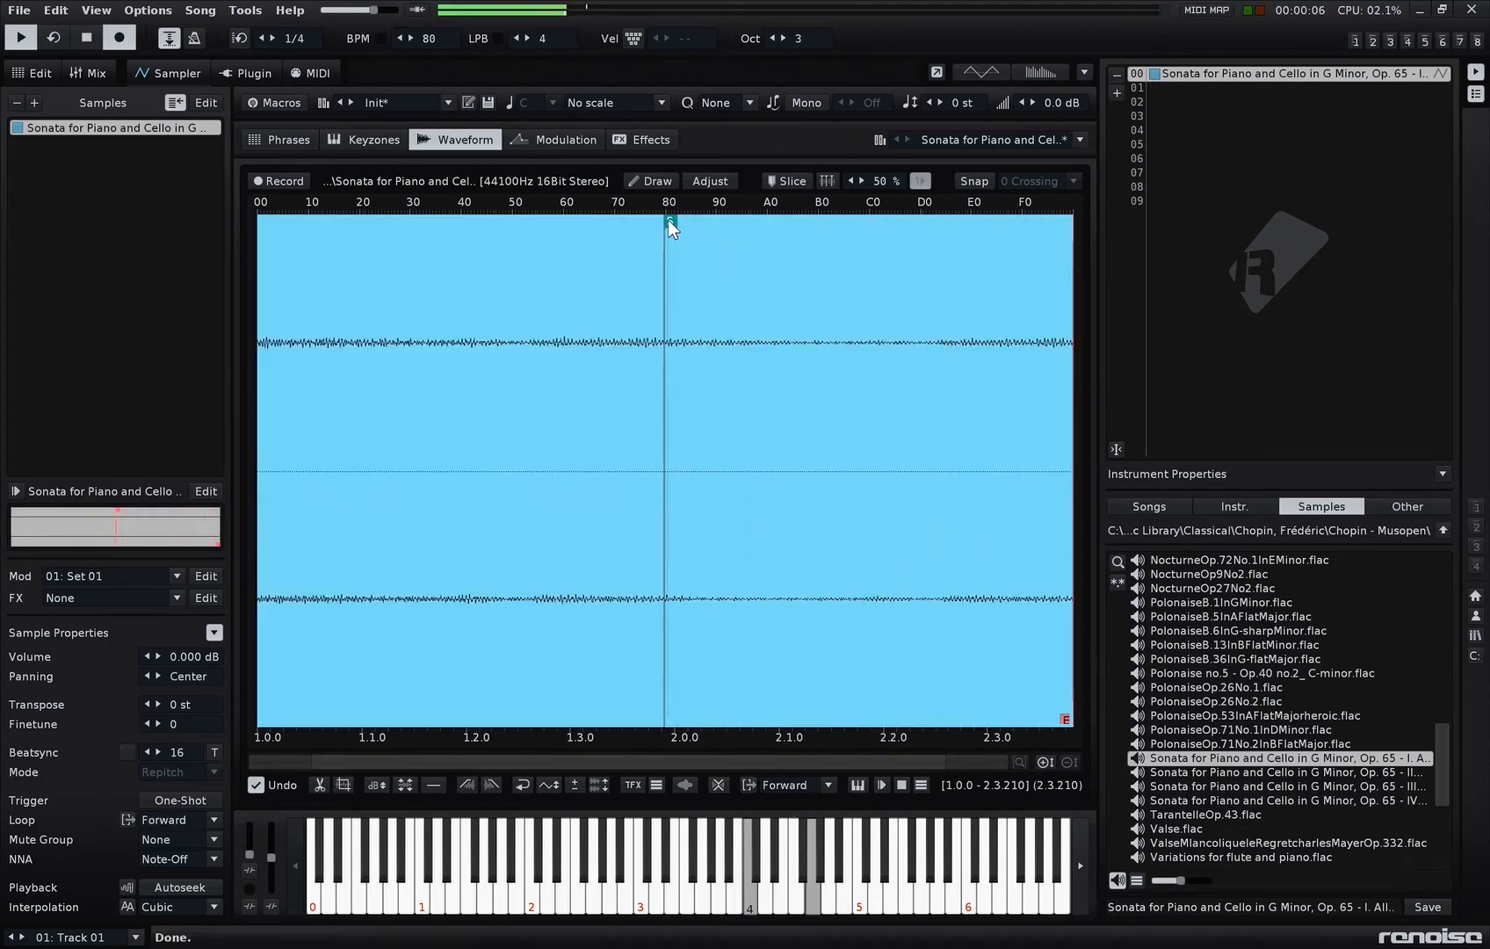
left_click_drag(667, 220, 522, 237)
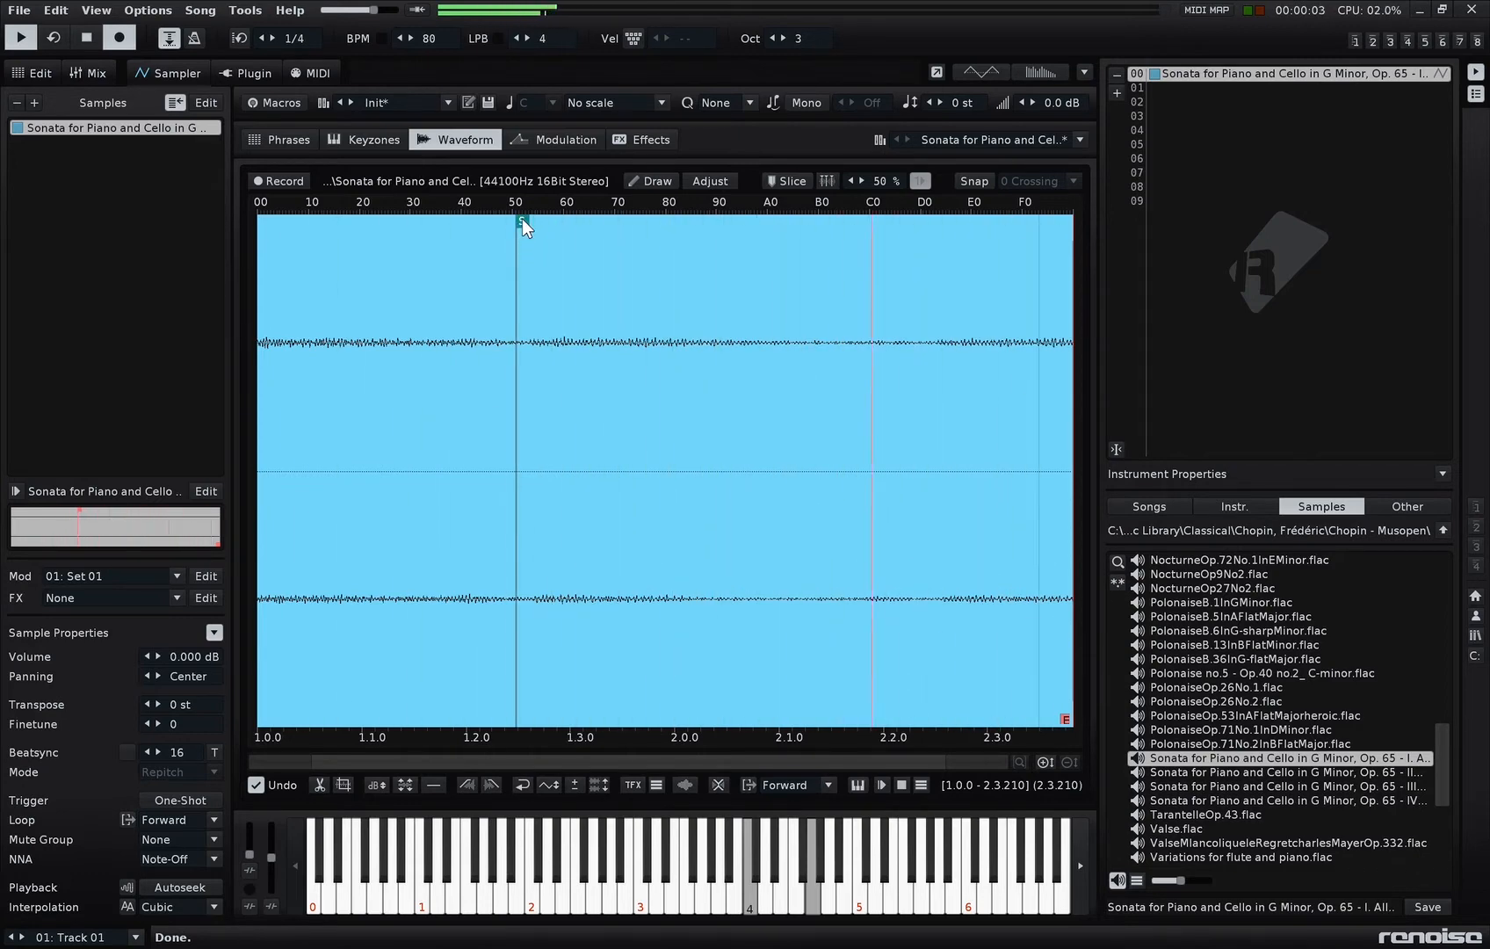
left_click_drag(522, 219, 519, 223)
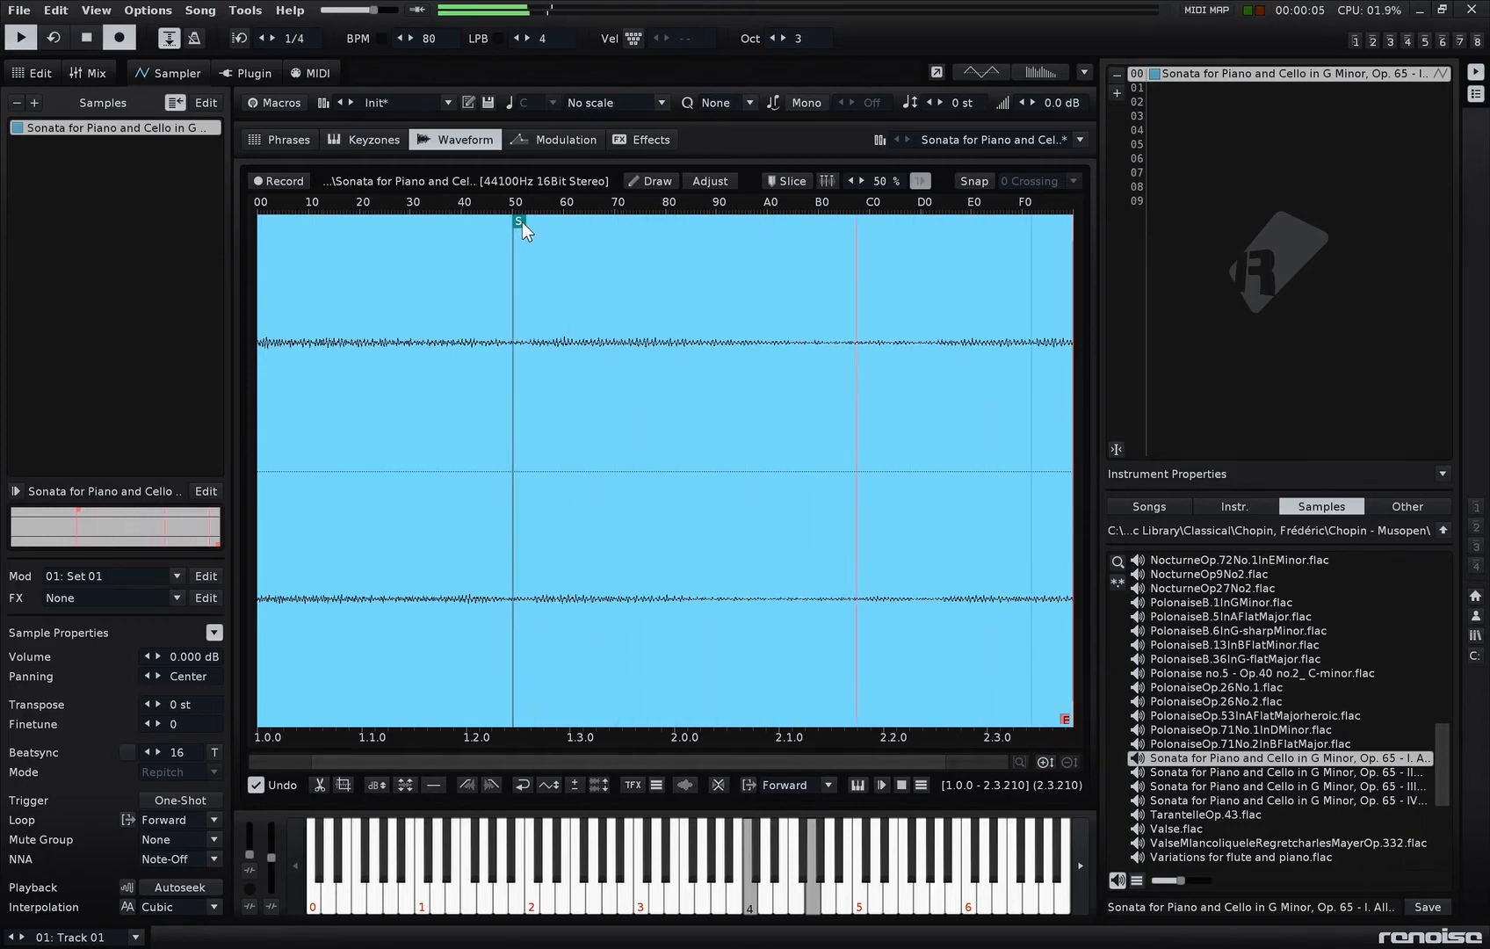
Step: Copy the line 12 notes of Track 01 to line 24 of the pattern and play it back
left_click(44, 78)
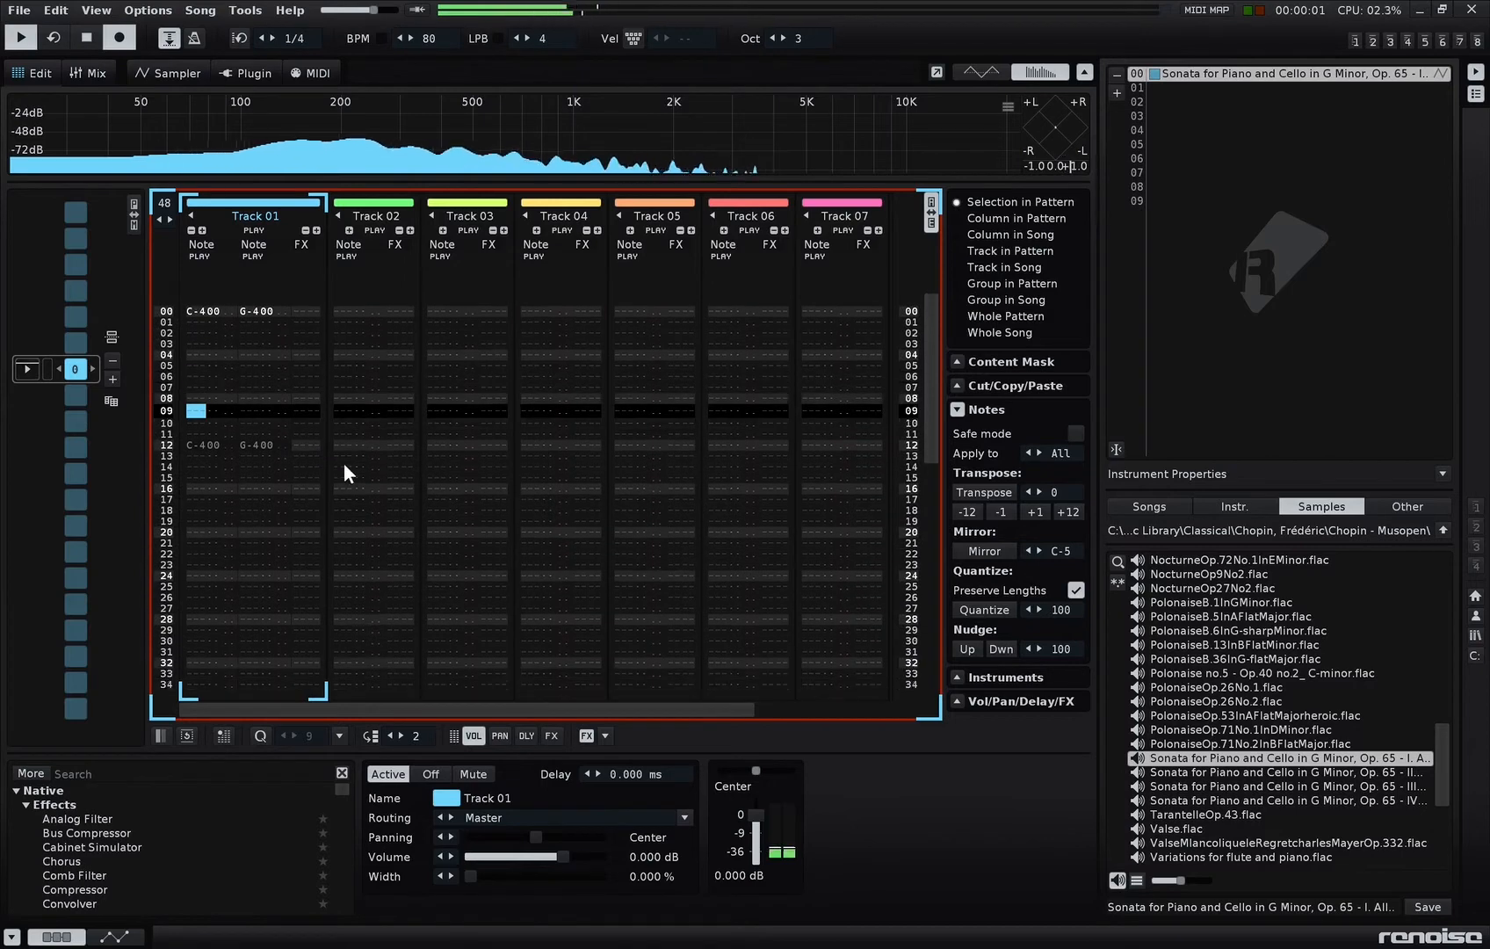
key("space")
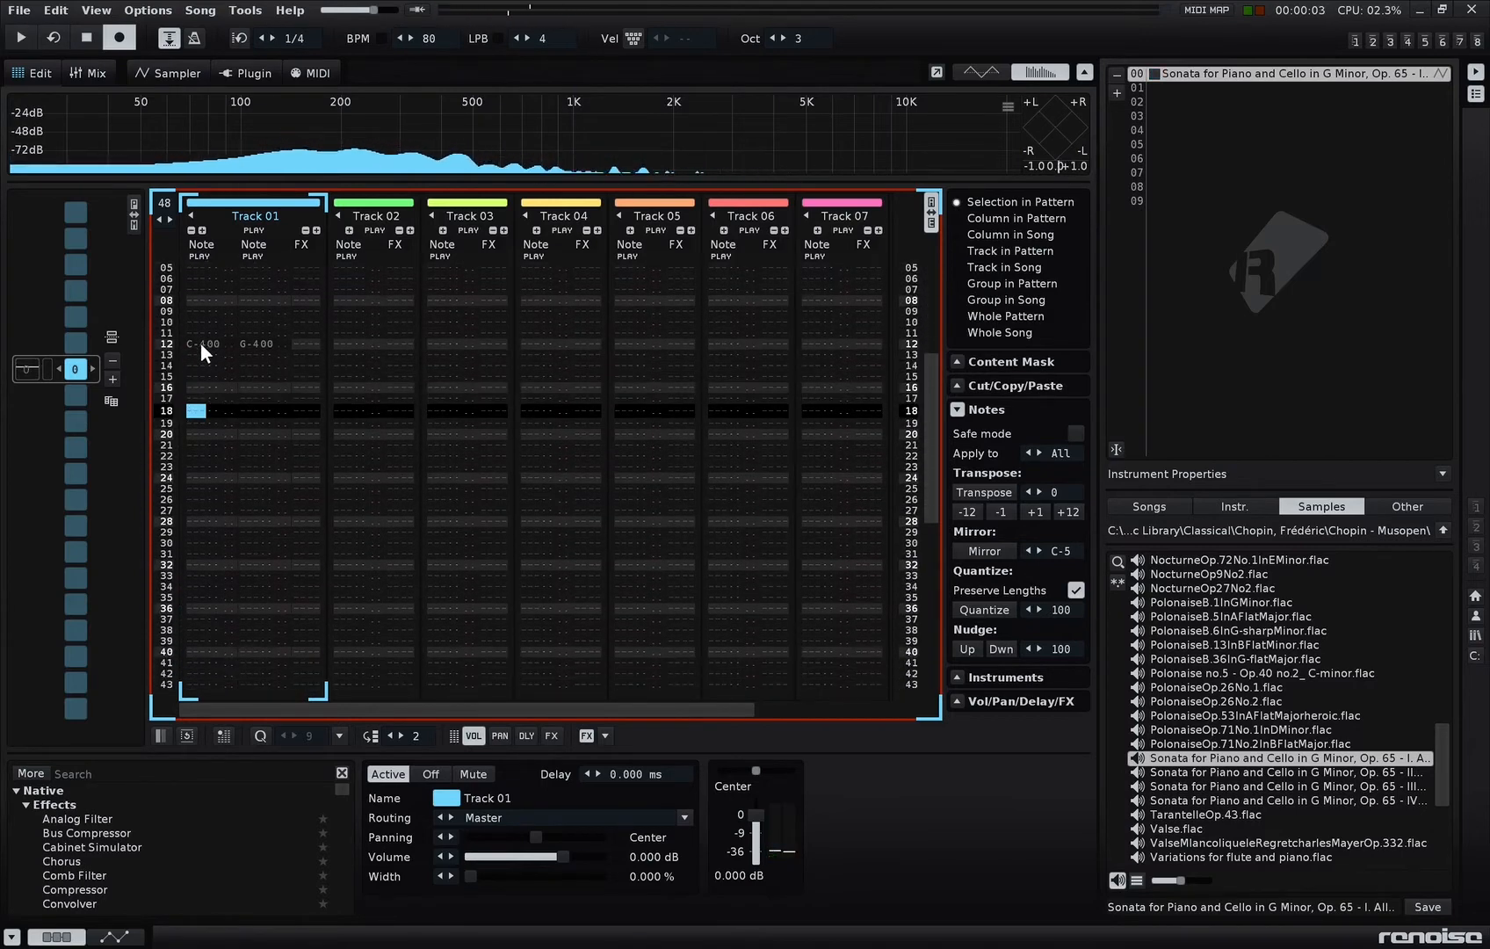
left_click(302, 346)
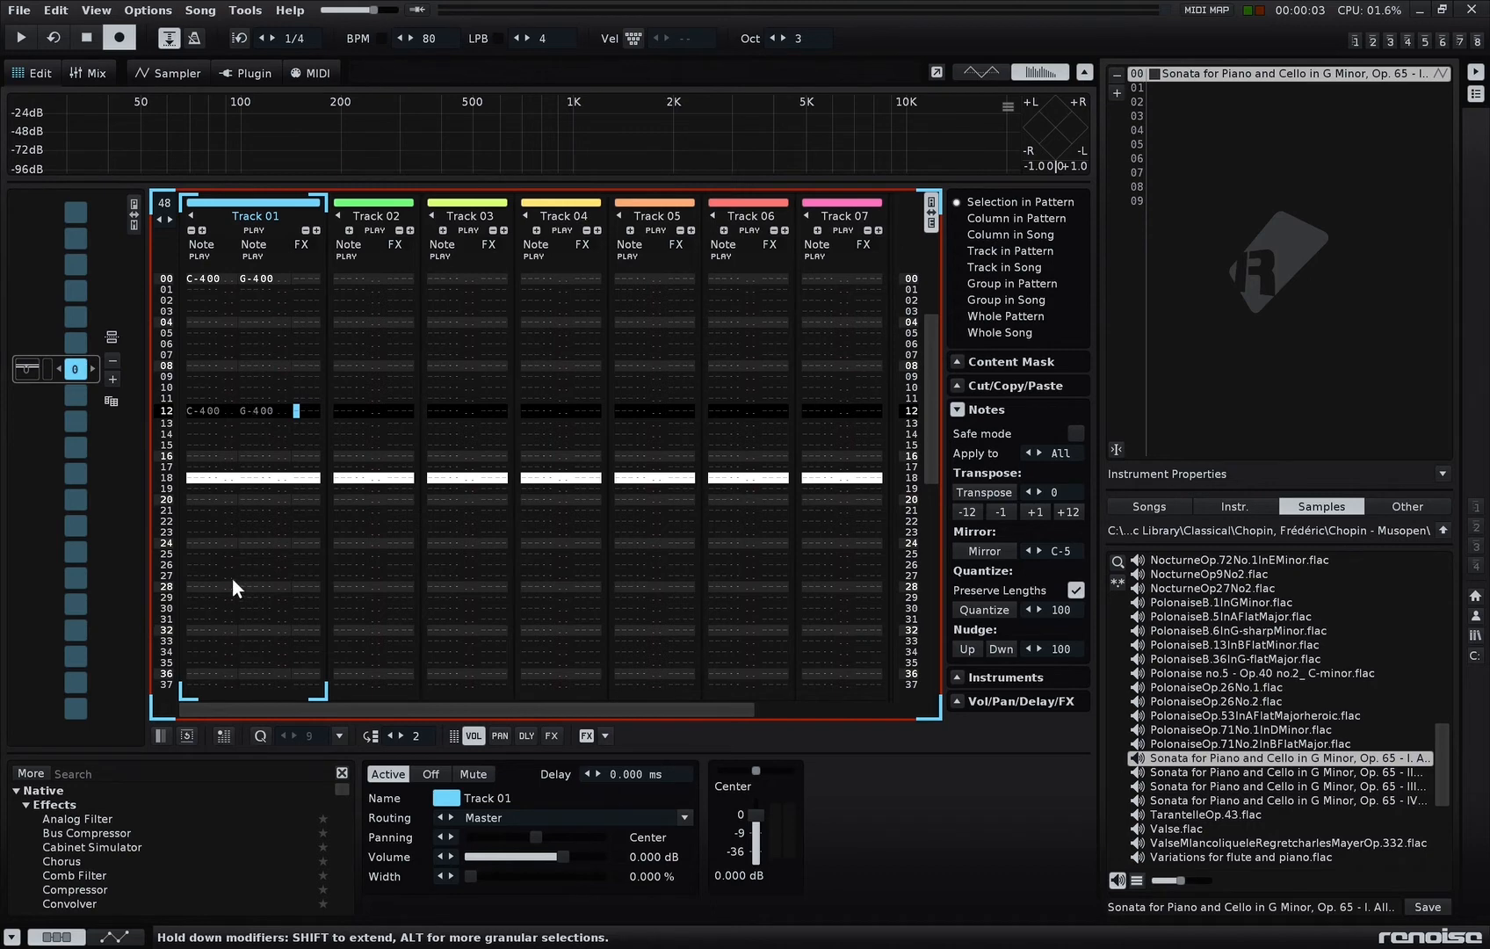
left_click(194, 537)
key("ctrl+v")
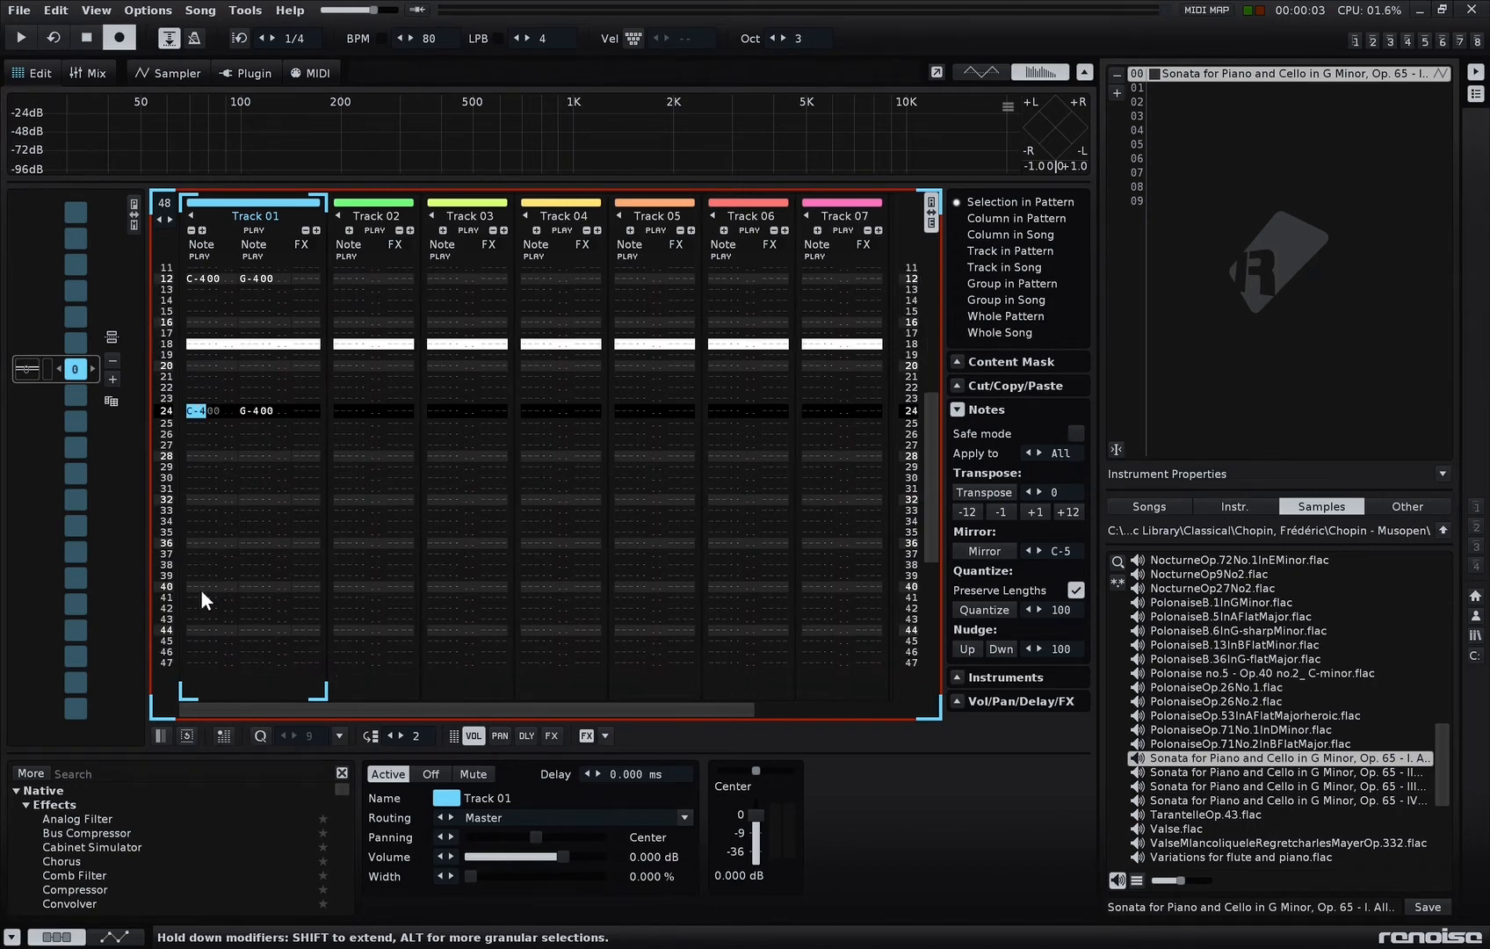
key("space")
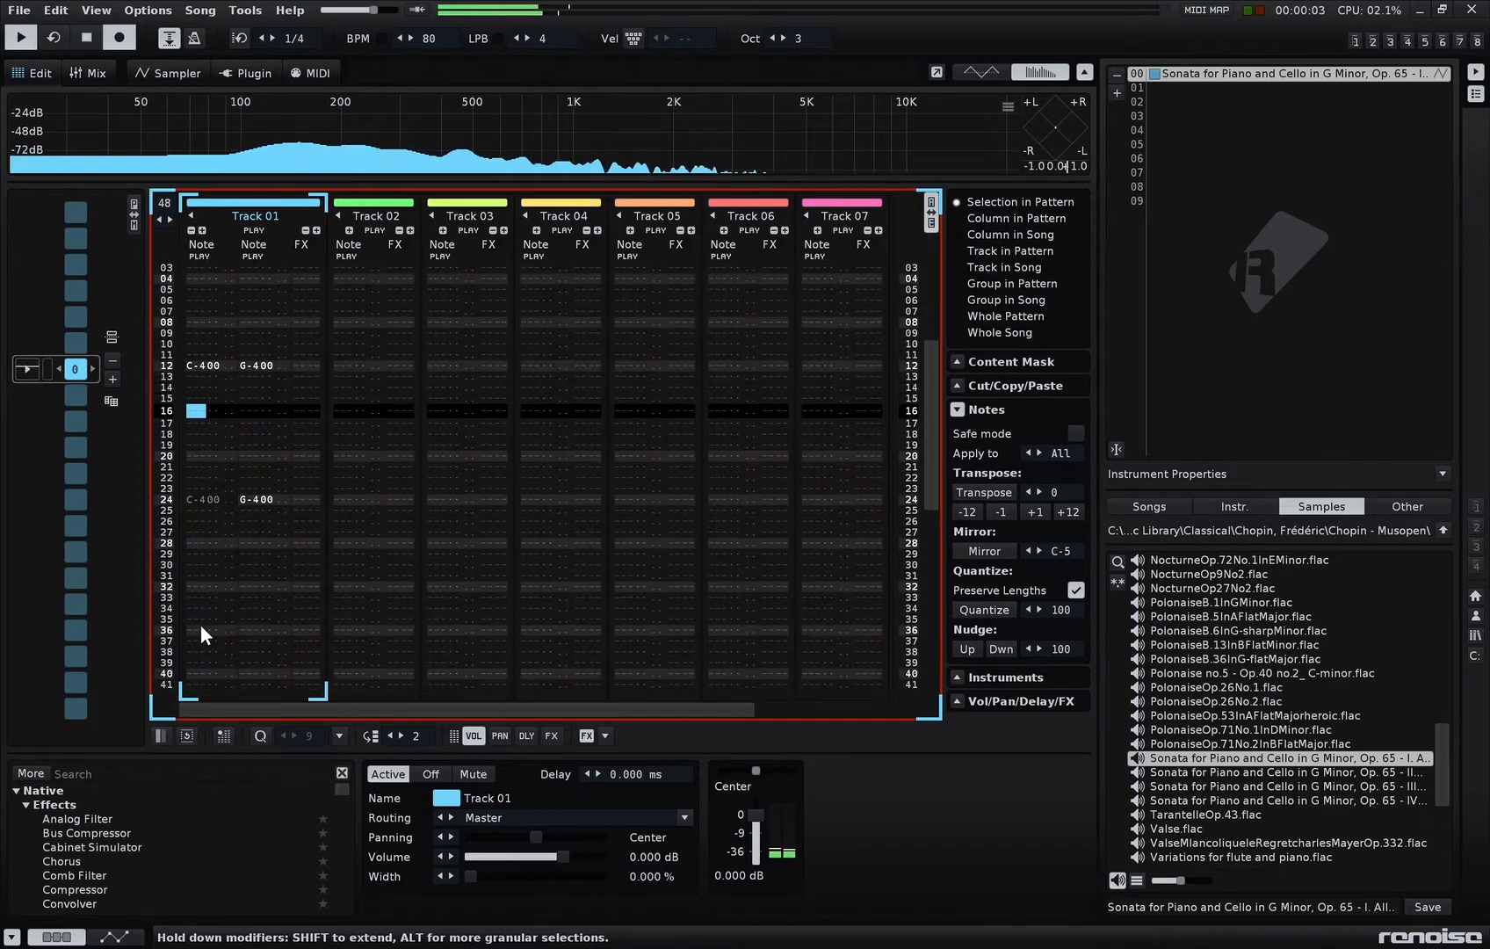
key("space")
key("space")
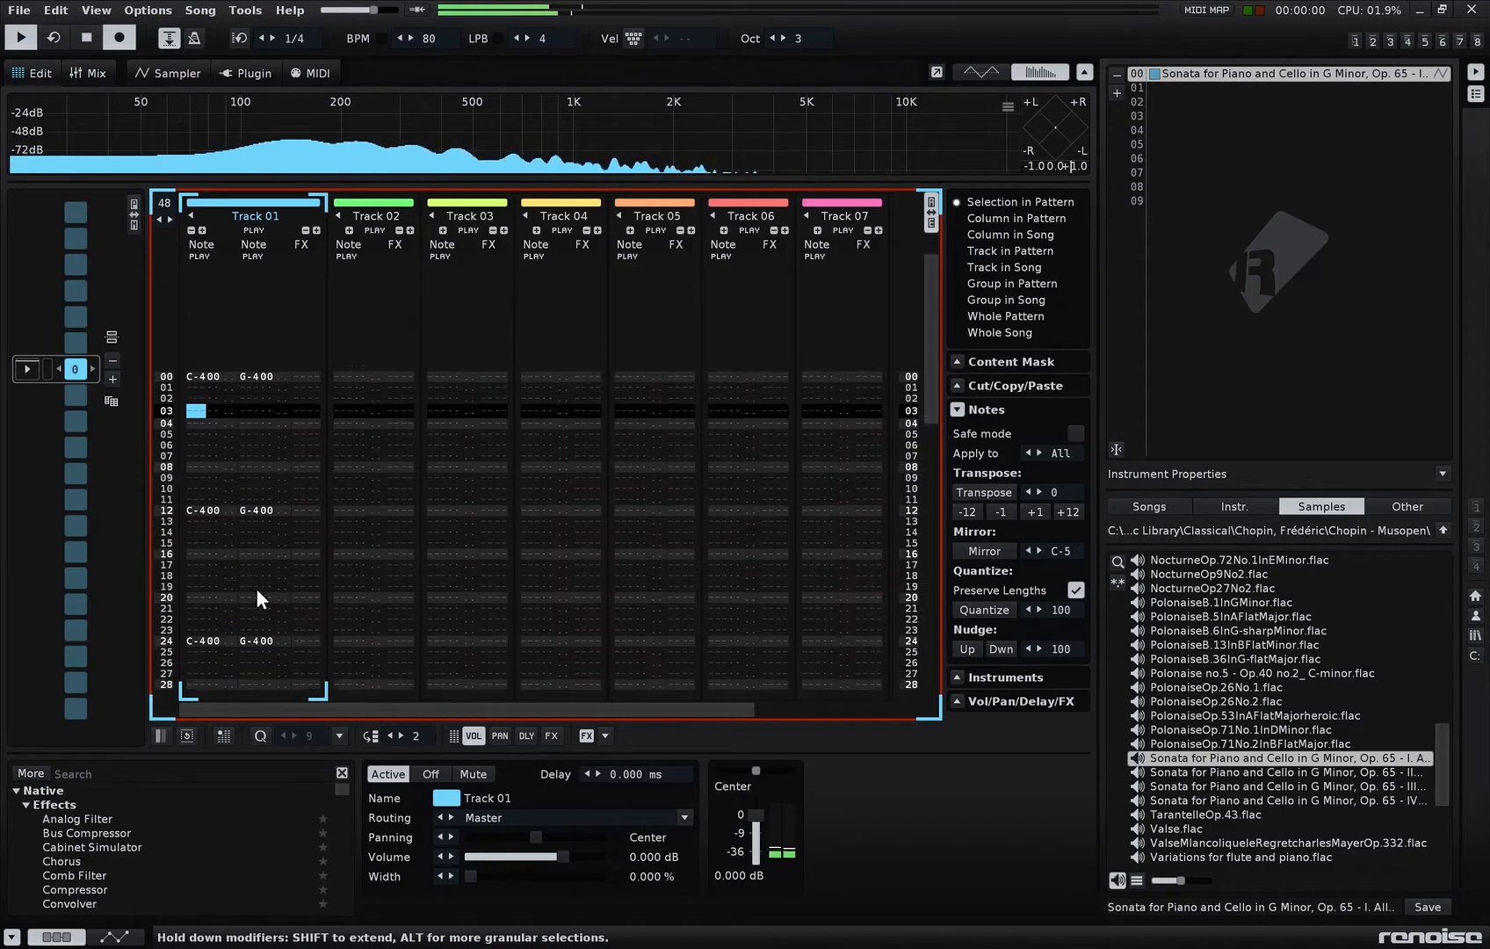
Step: Move the sample's loop start to about 30 on the waveform ruler and crossfade the loop again
left_click(187, 75)
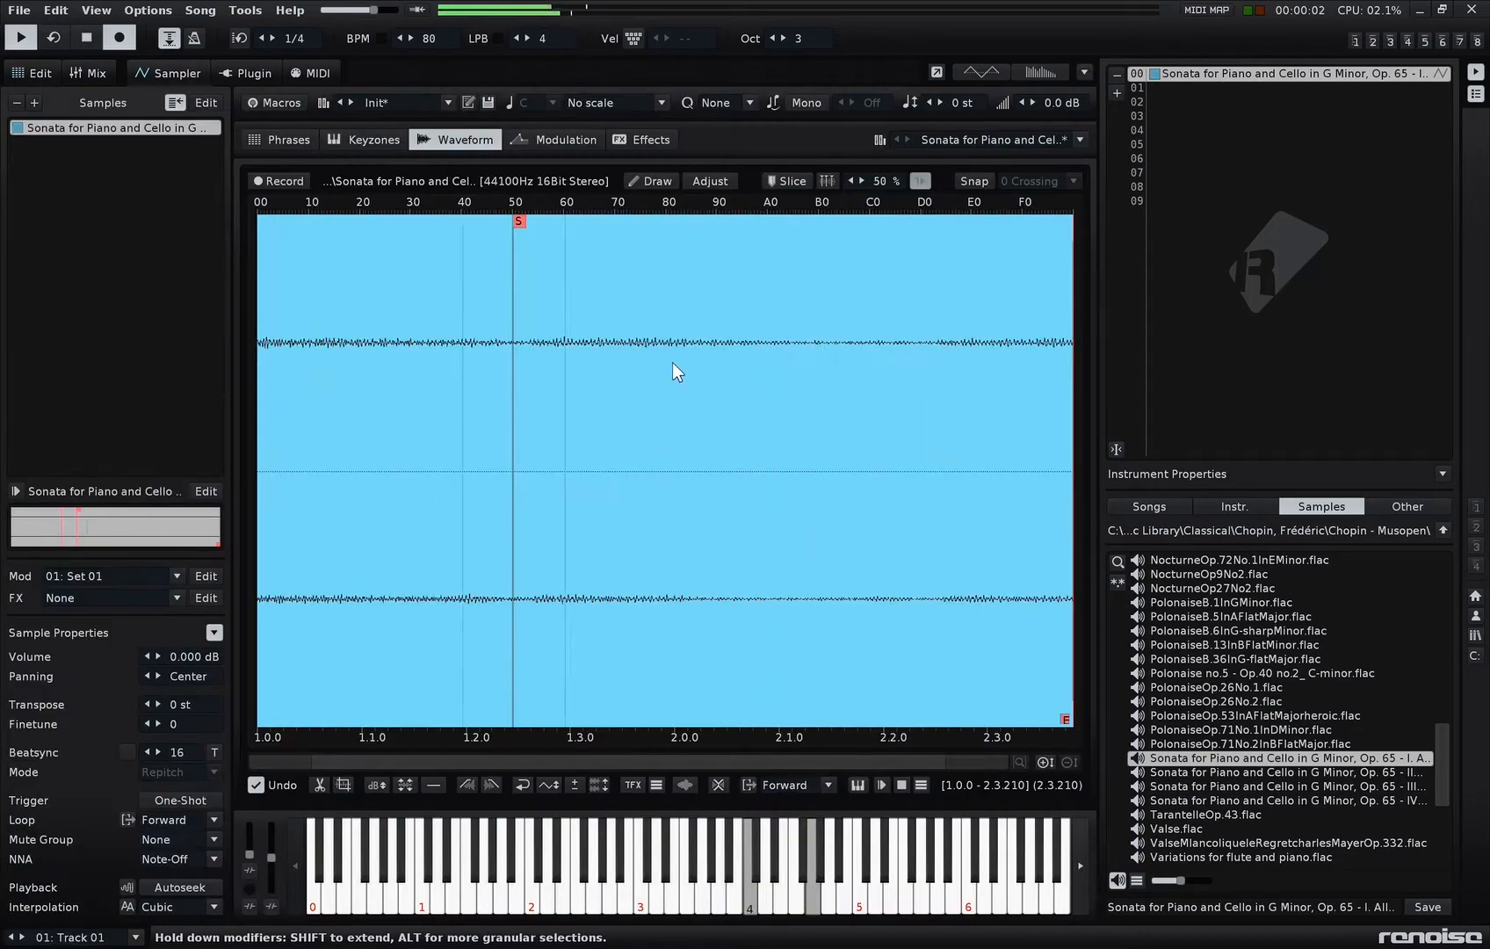
left_click_drag(515, 223, 412, 220)
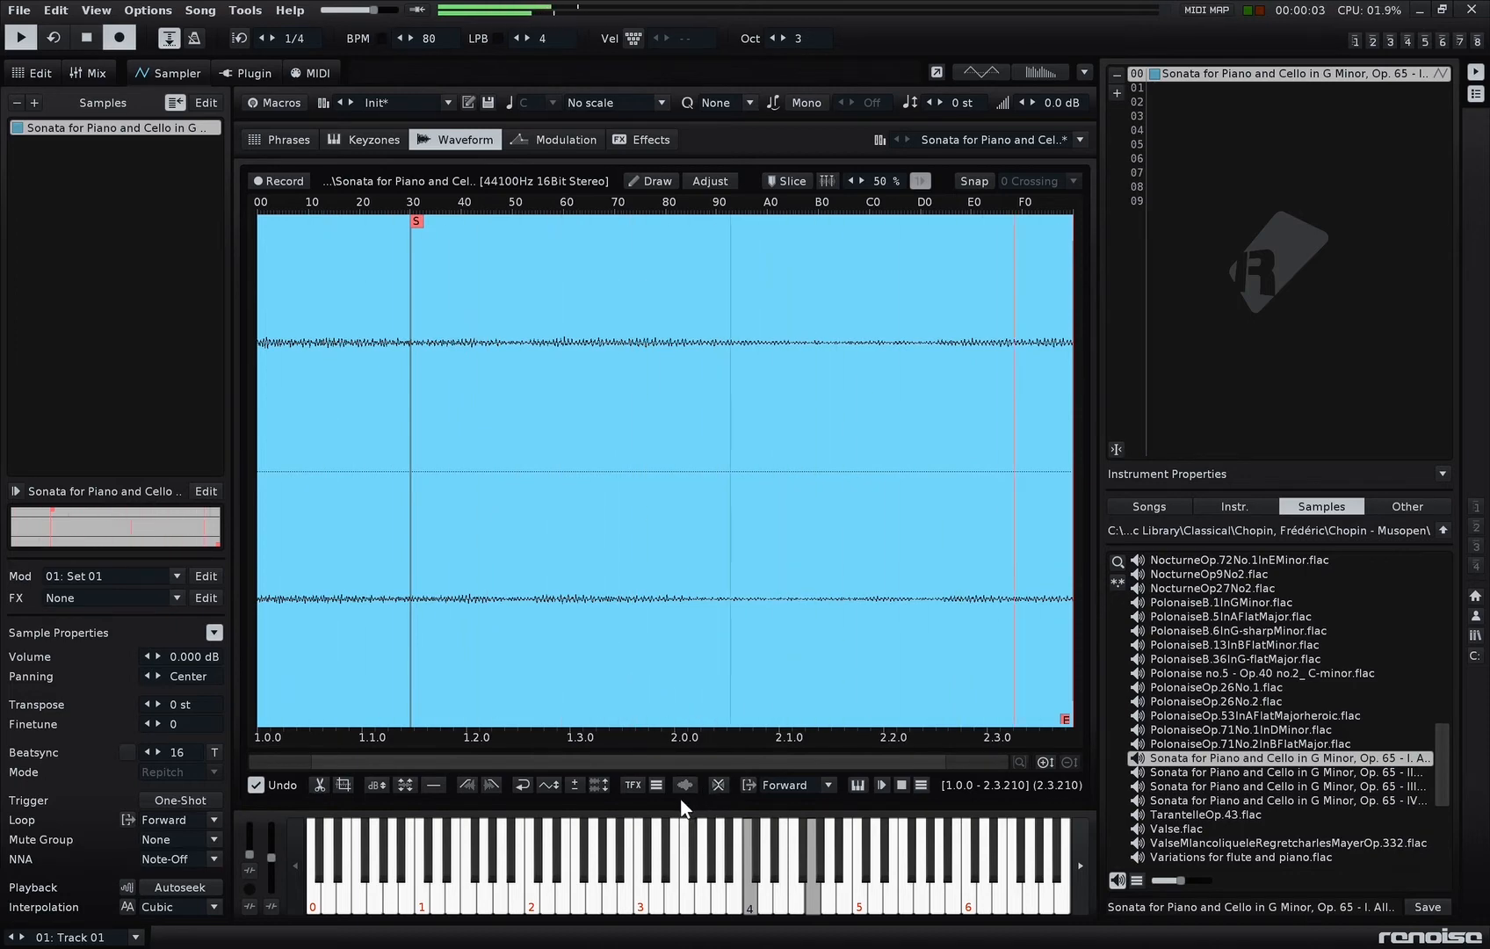
left_click(718, 785)
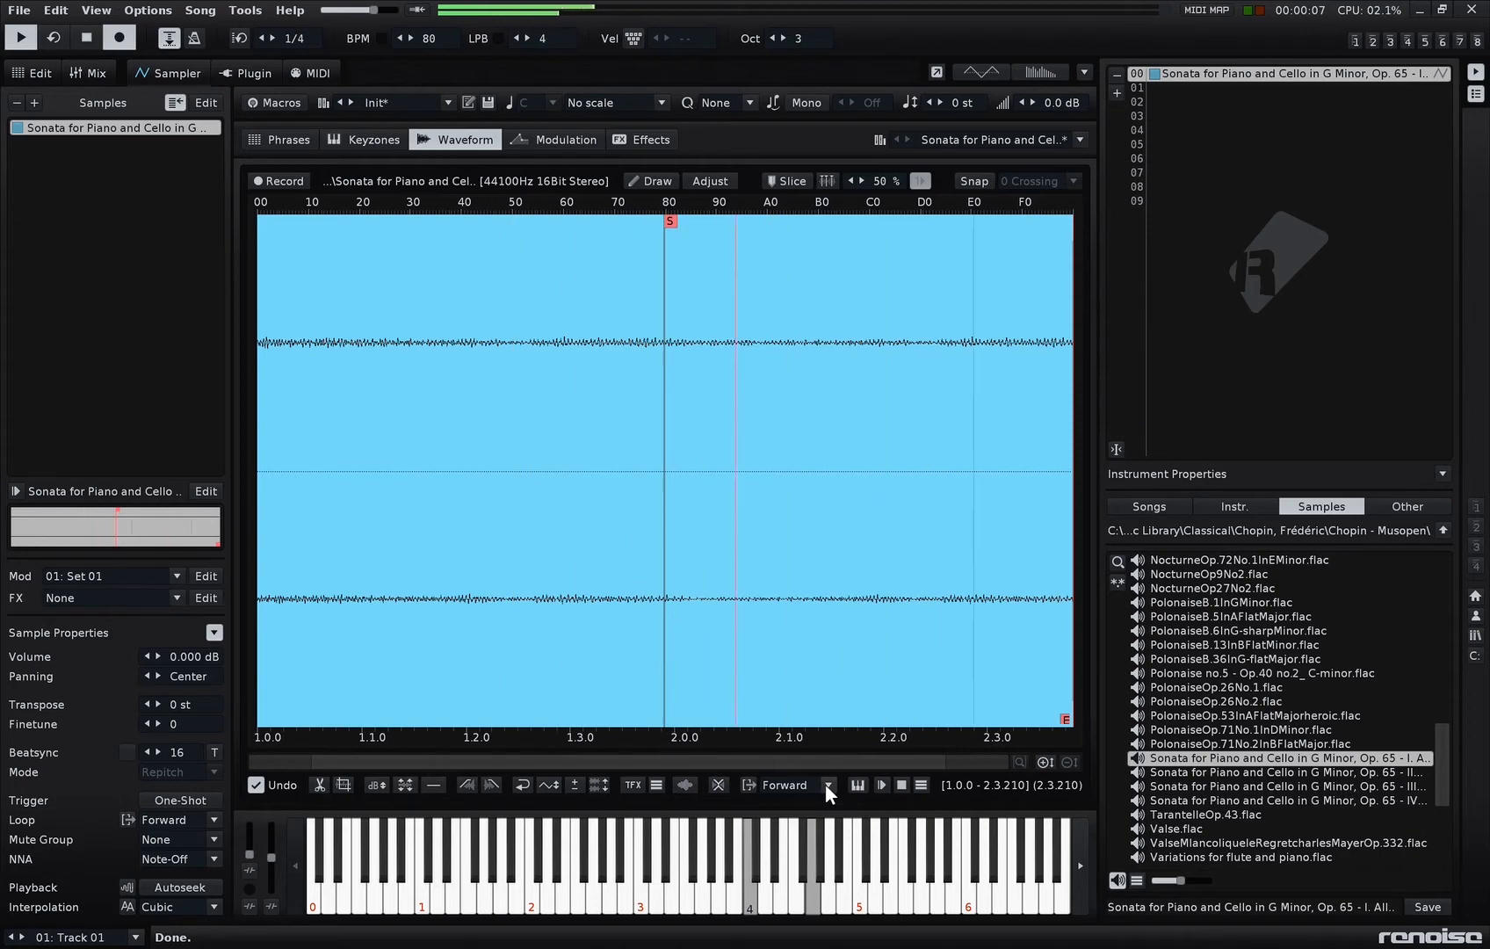
Step: Try the crossfaded loop's start at about 30, 20 and 40 on the waveform ruler, settling on about 50
left_click_drag(669, 219, 425, 218)
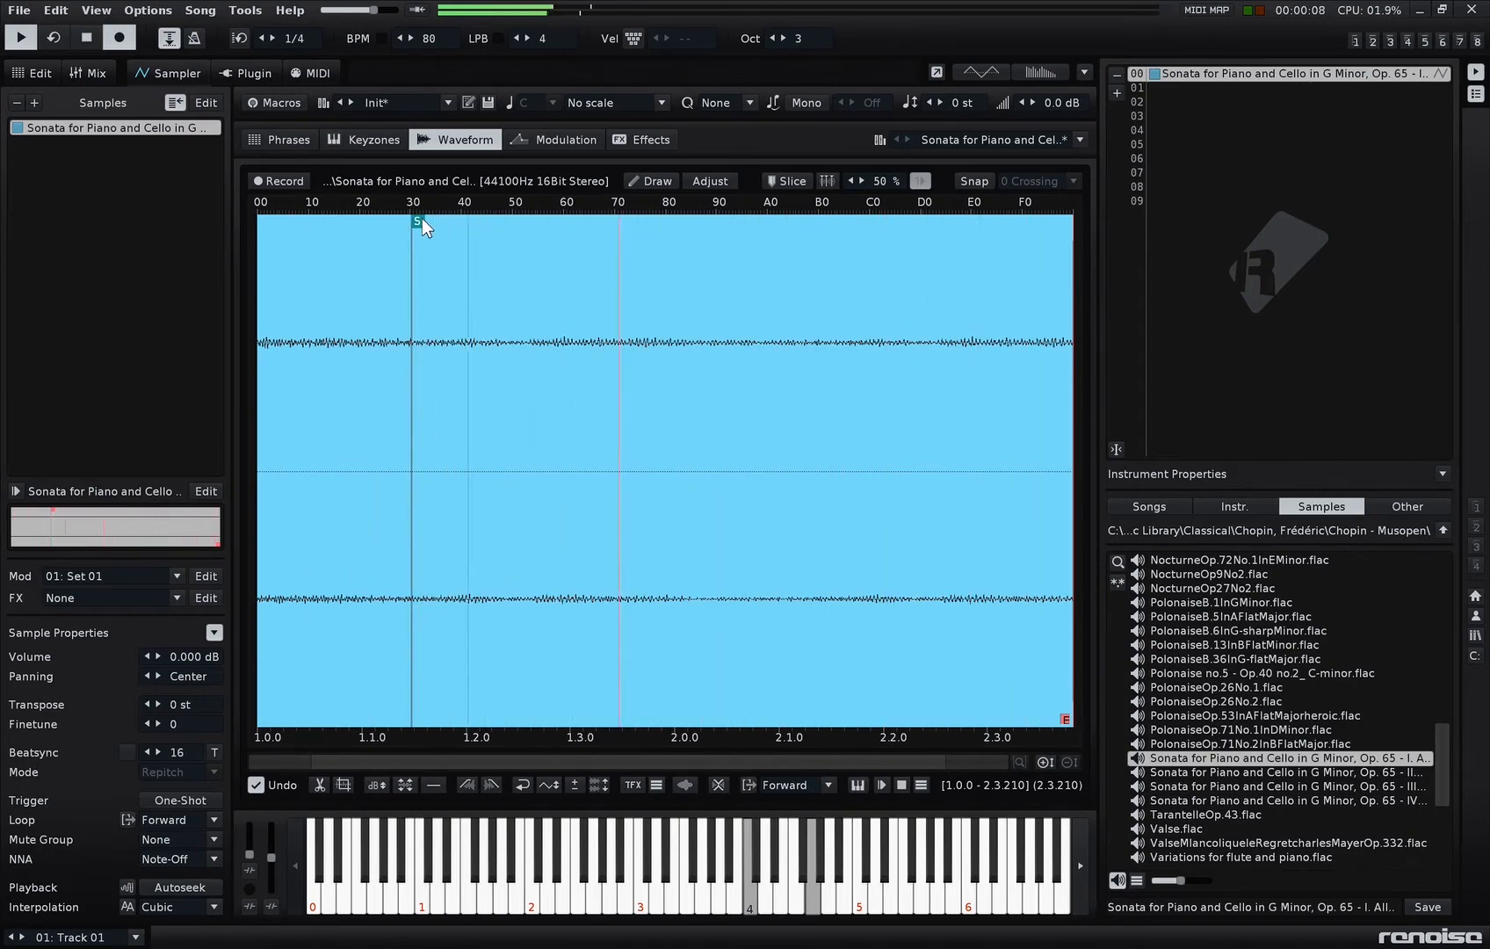
mouse_move(422, 218)
left_mouse_down()
mouse_move(361, 216)
mouse_move(376, 215)
left_mouse_up()
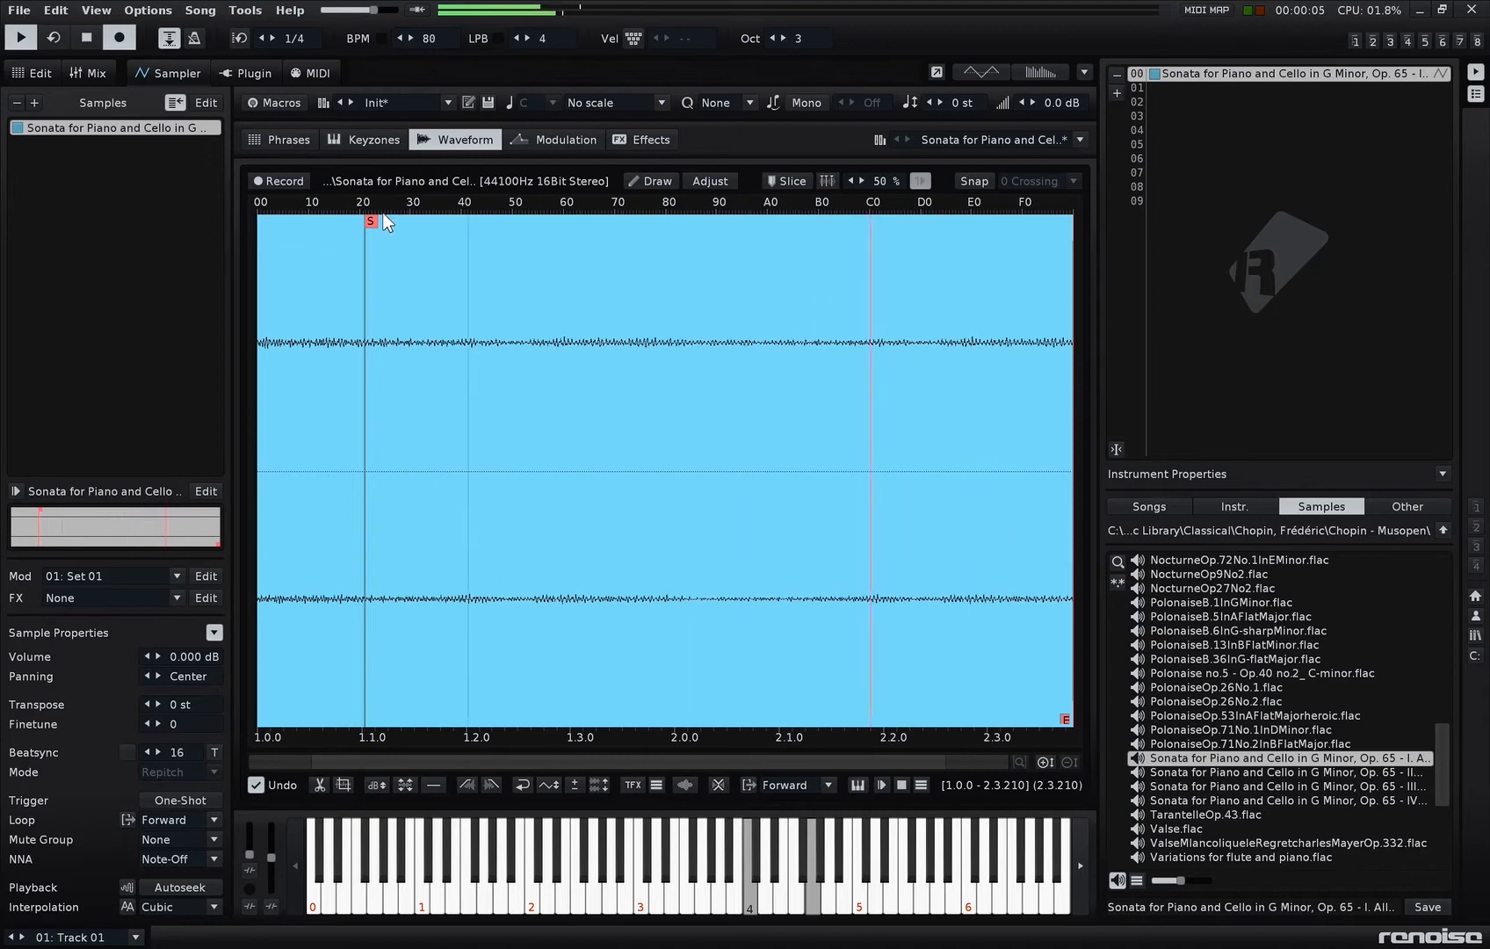
mouse_move(376, 223)
left_mouse_down()
mouse_move(475, 213)
mouse_move(482, 227)
left_mouse_up()
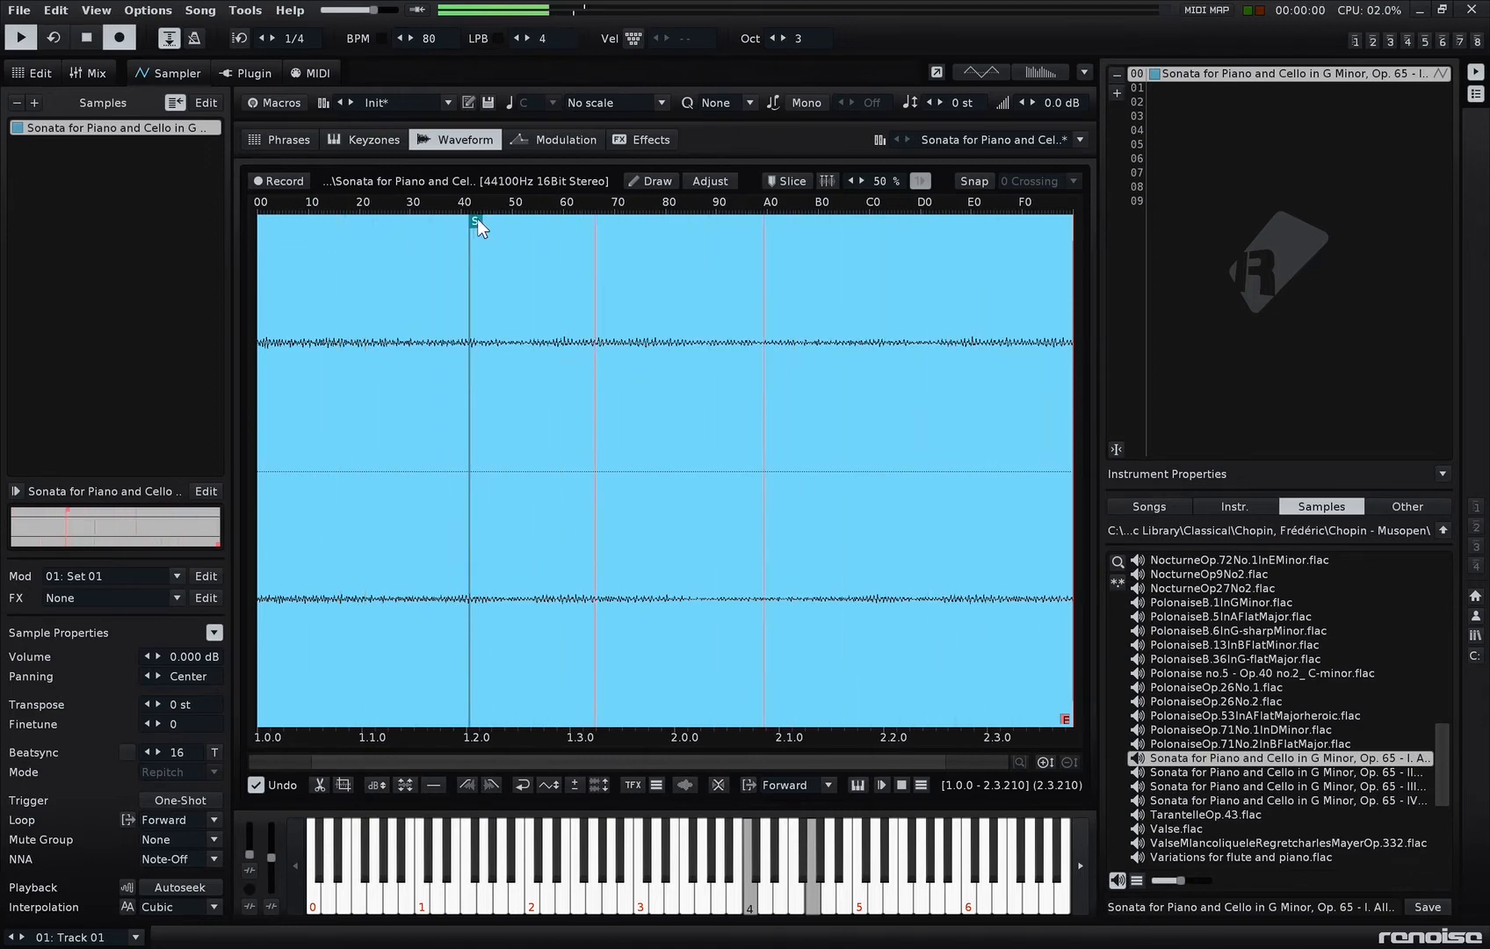
left_click_drag(476, 218, 522, 216)
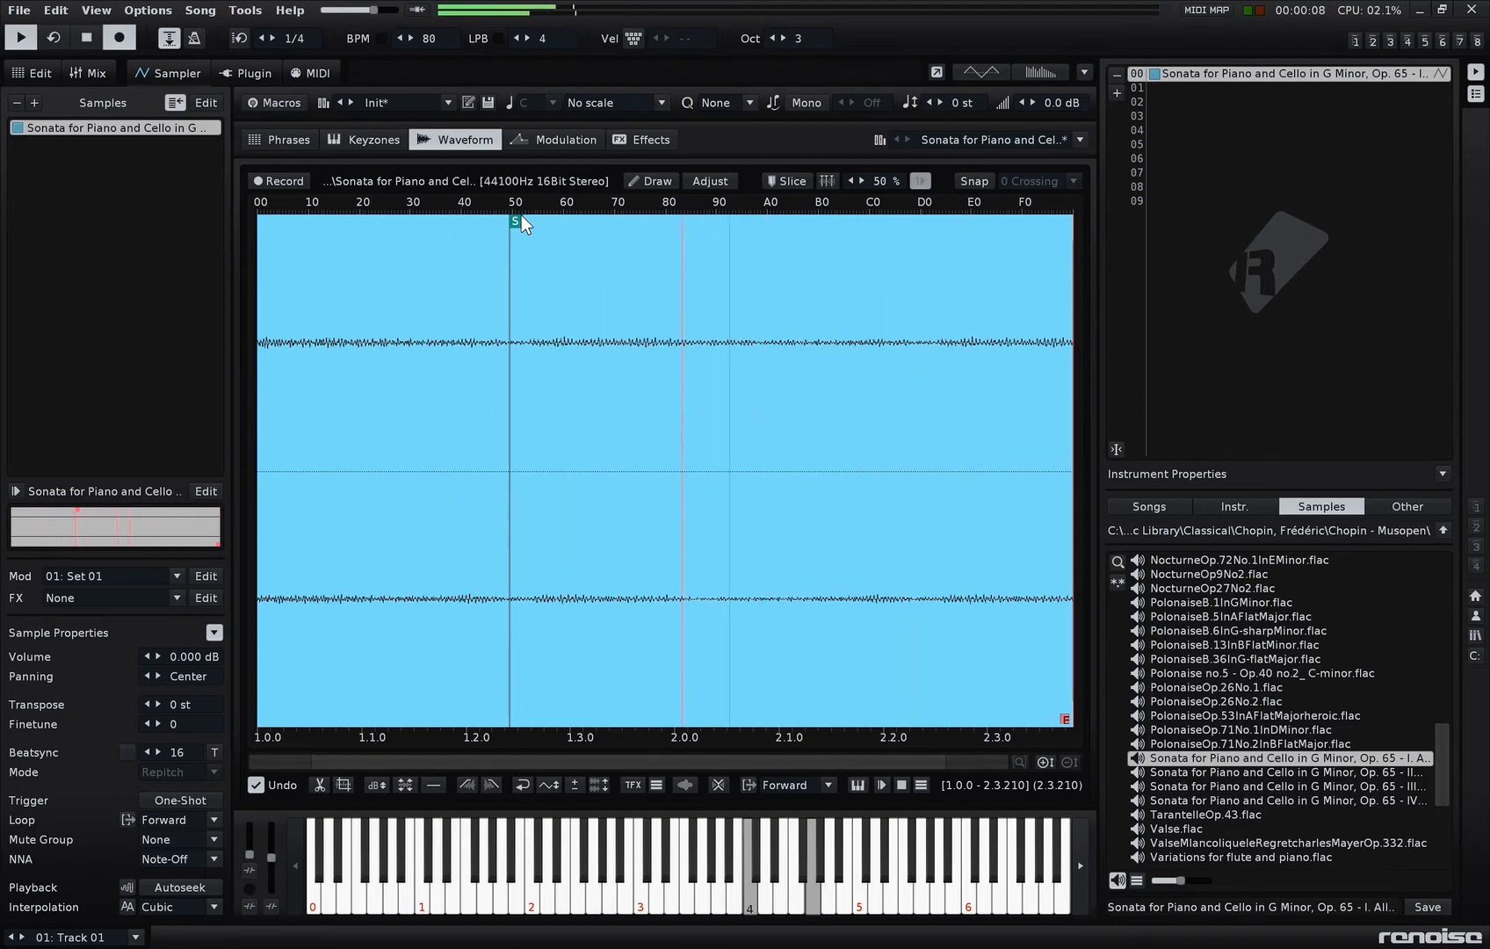
Step: Try the sonata sample's loop start at about 60 on the waveform ruler and return it to about 50
left_click_drag(520, 215, 573, 222)
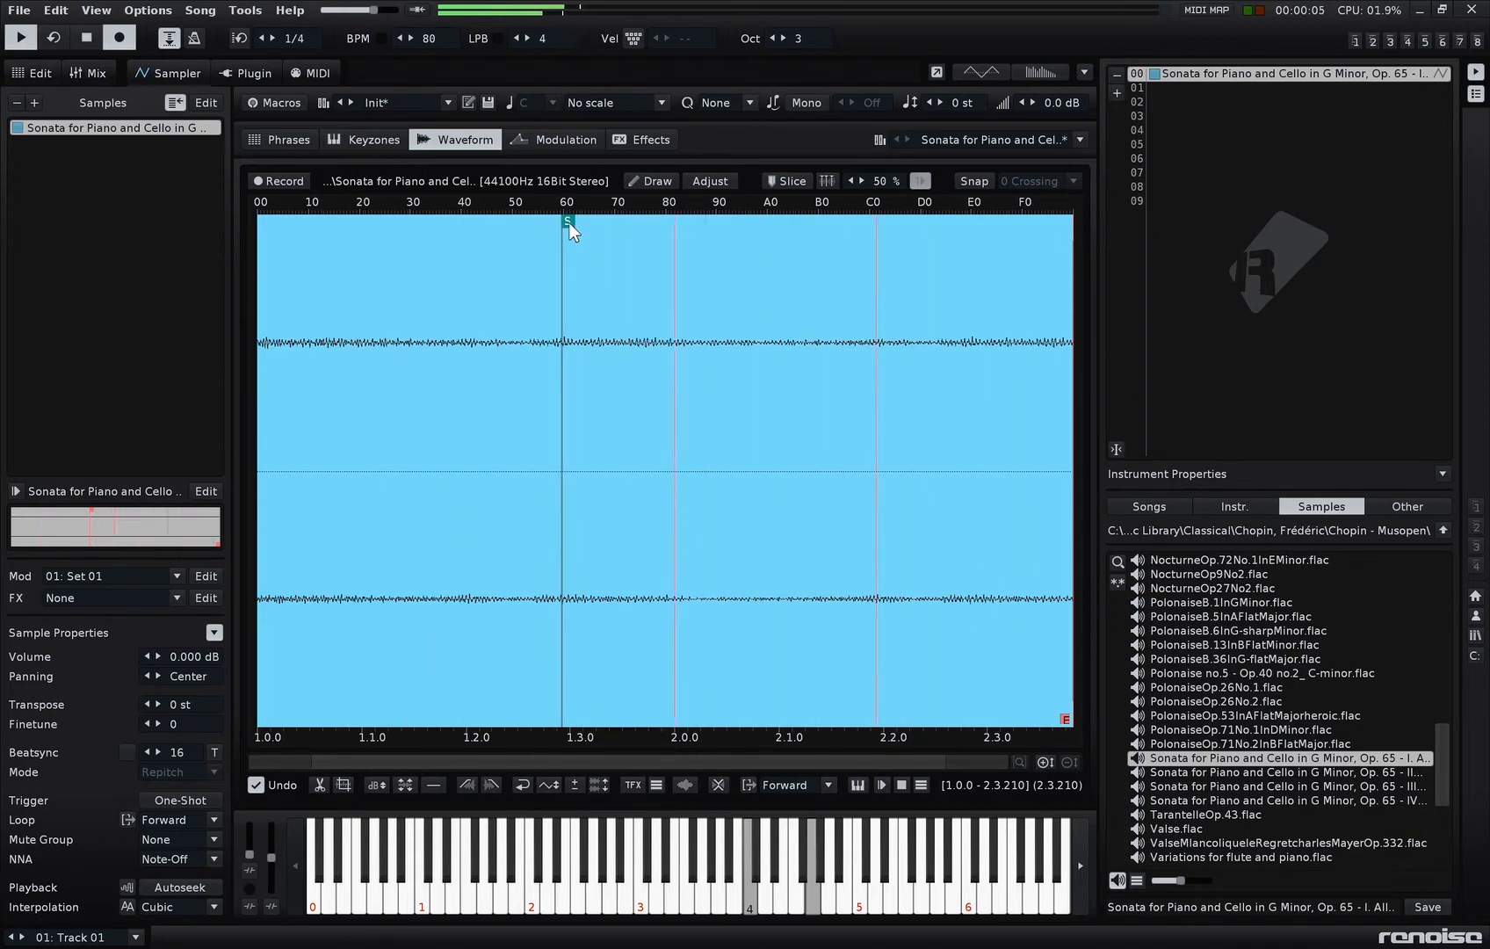
left_click_drag(568, 223, 520, 218)
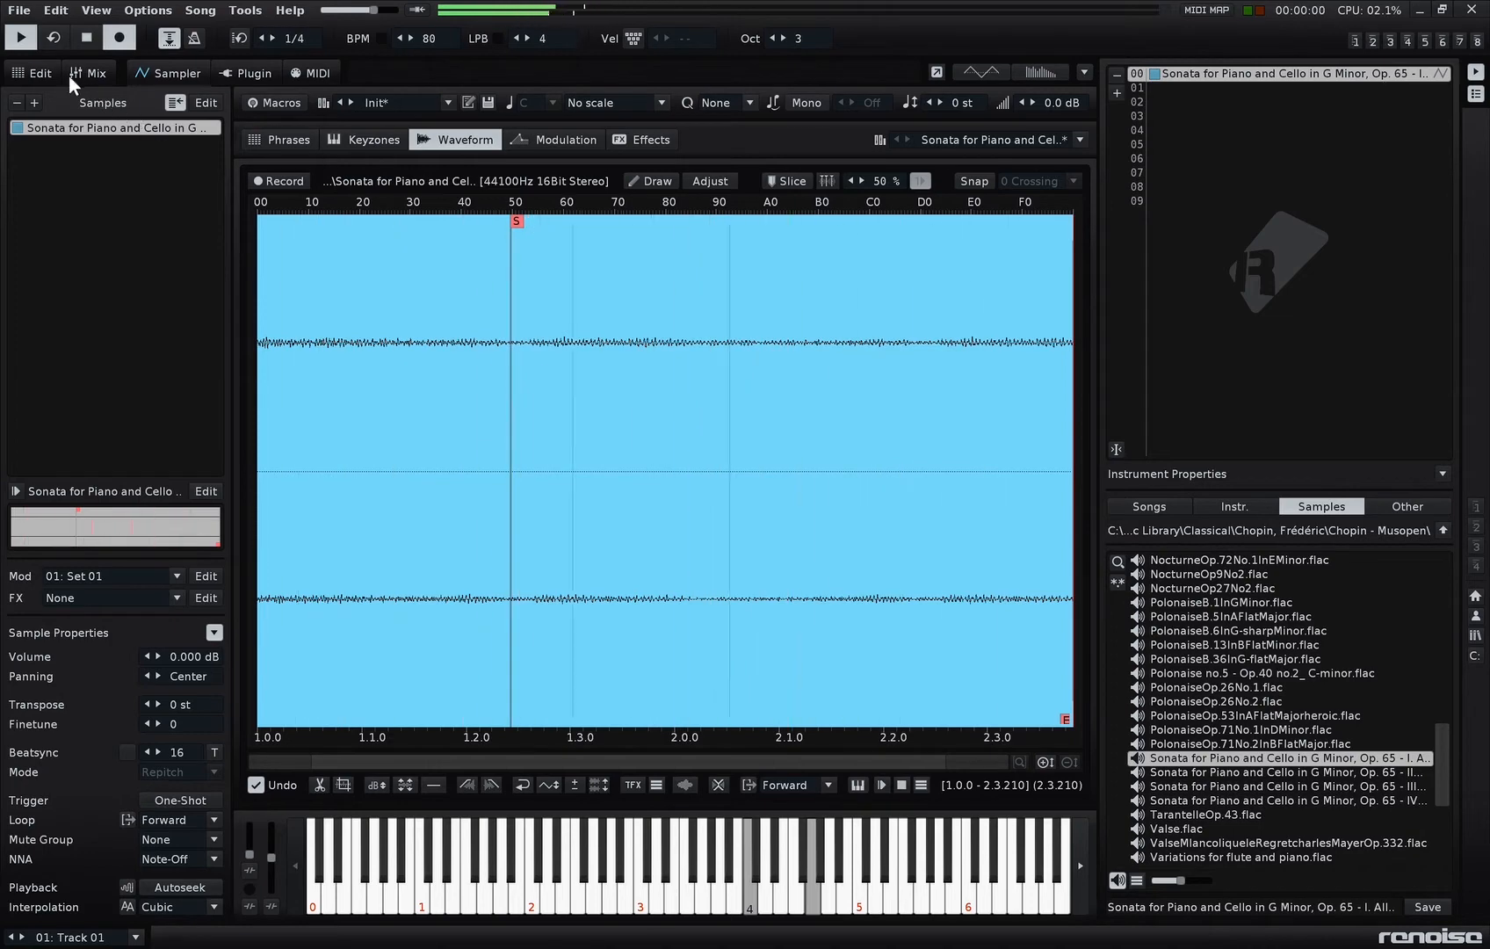
Step: Stop playback in the pattern editor and show the instrument files in the disk browser
left_click(40, 73)
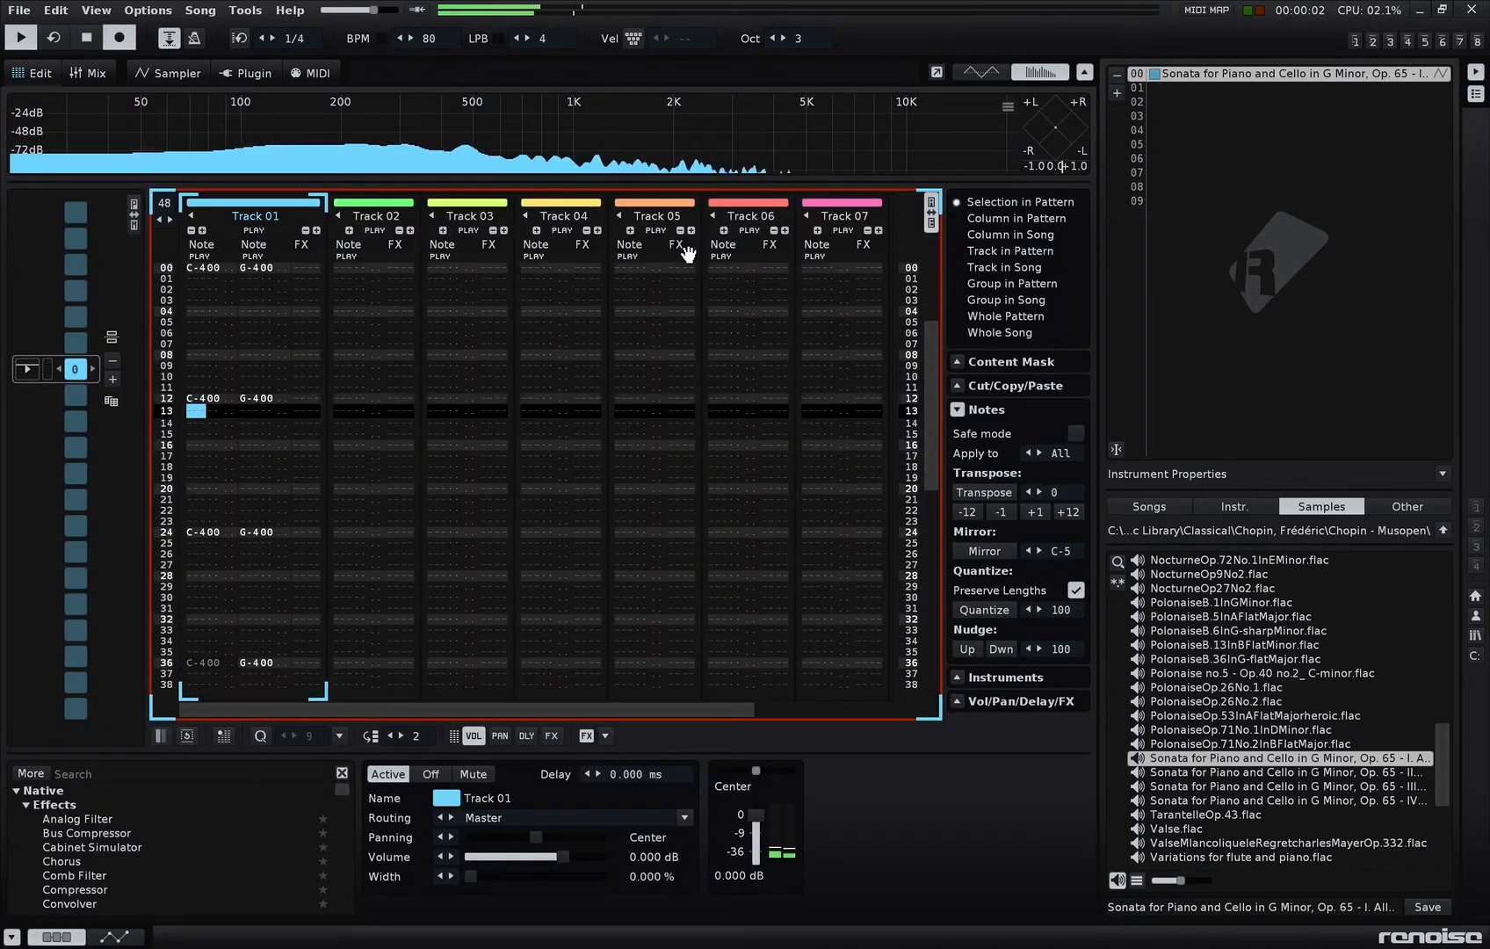
key("space")
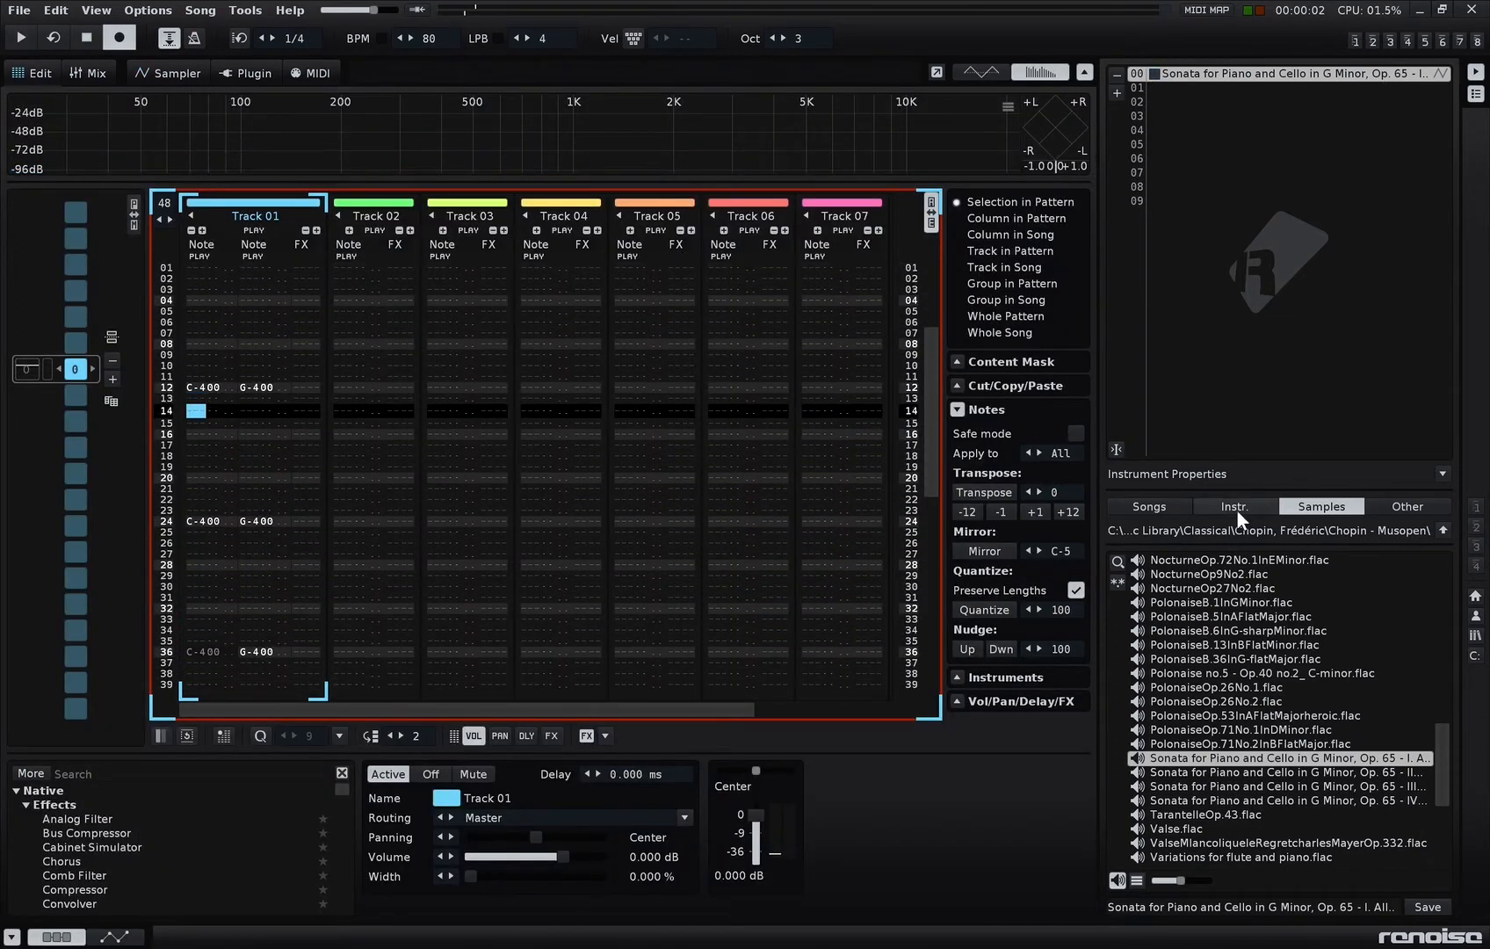
left_click(1235, 507)
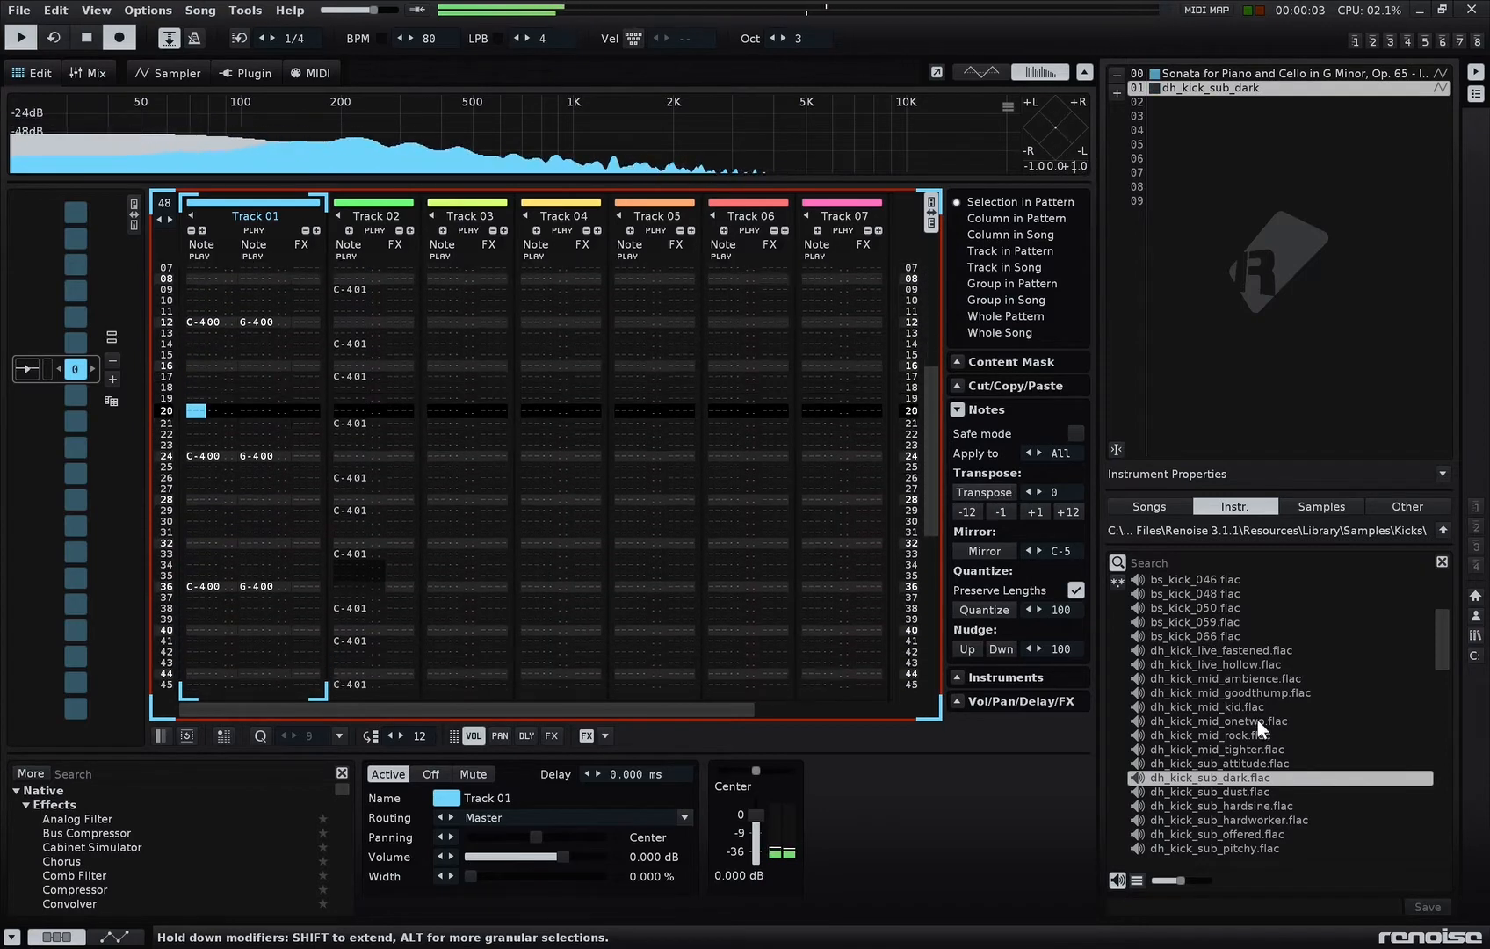
Step: Preview dh_snr_live_haunt from the Snares sample folder and load it into instrument slot 02
left_click(1279, 506)
left_click(1261, 506)
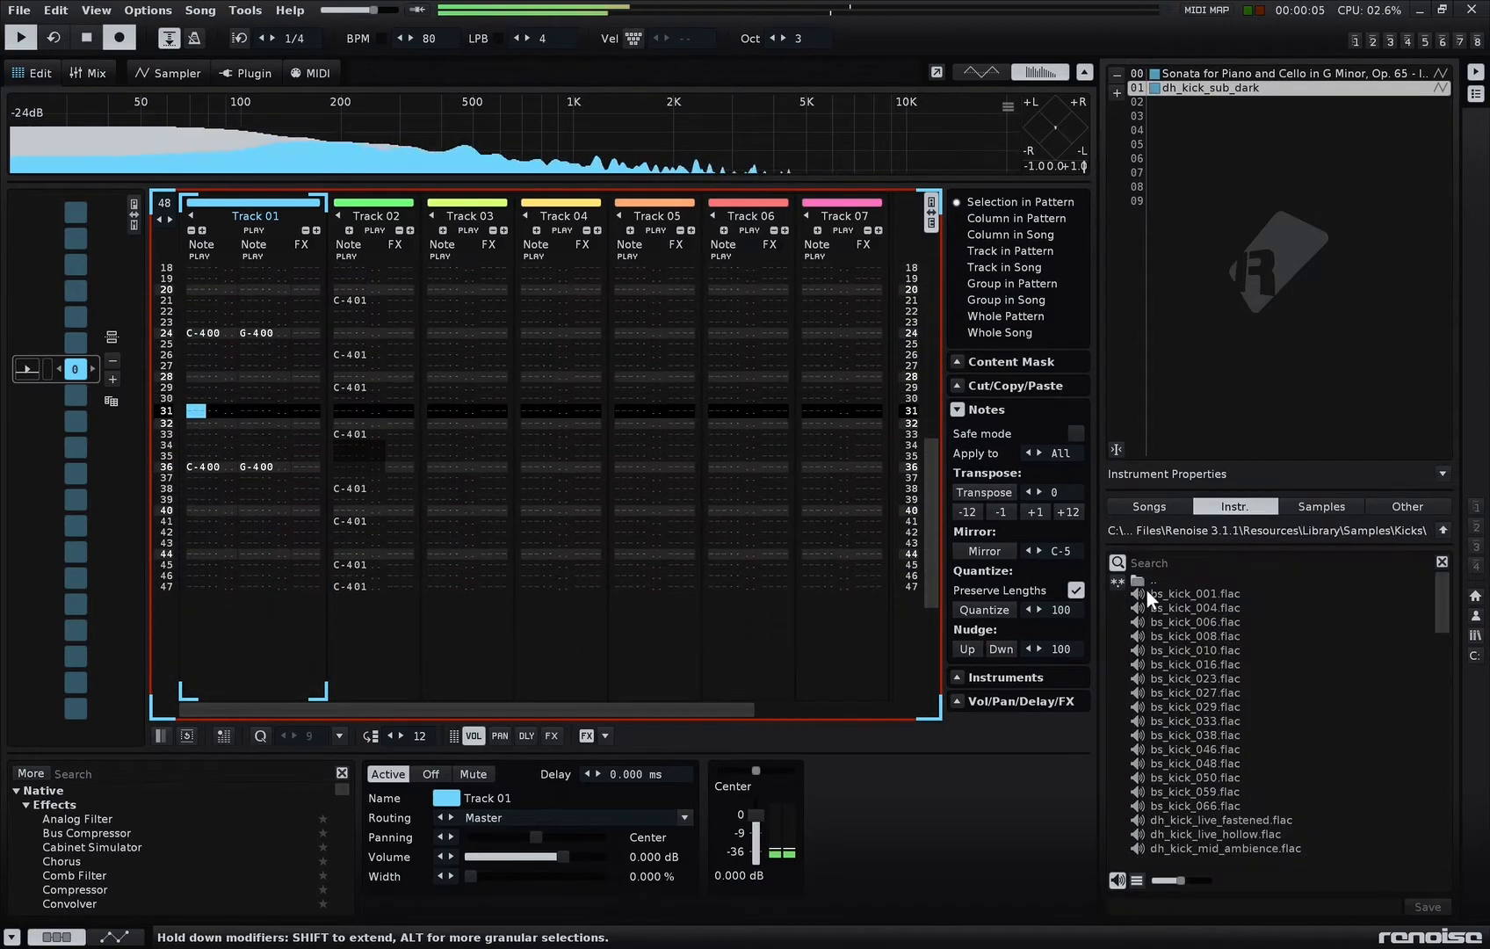
double_click(1170, 578)
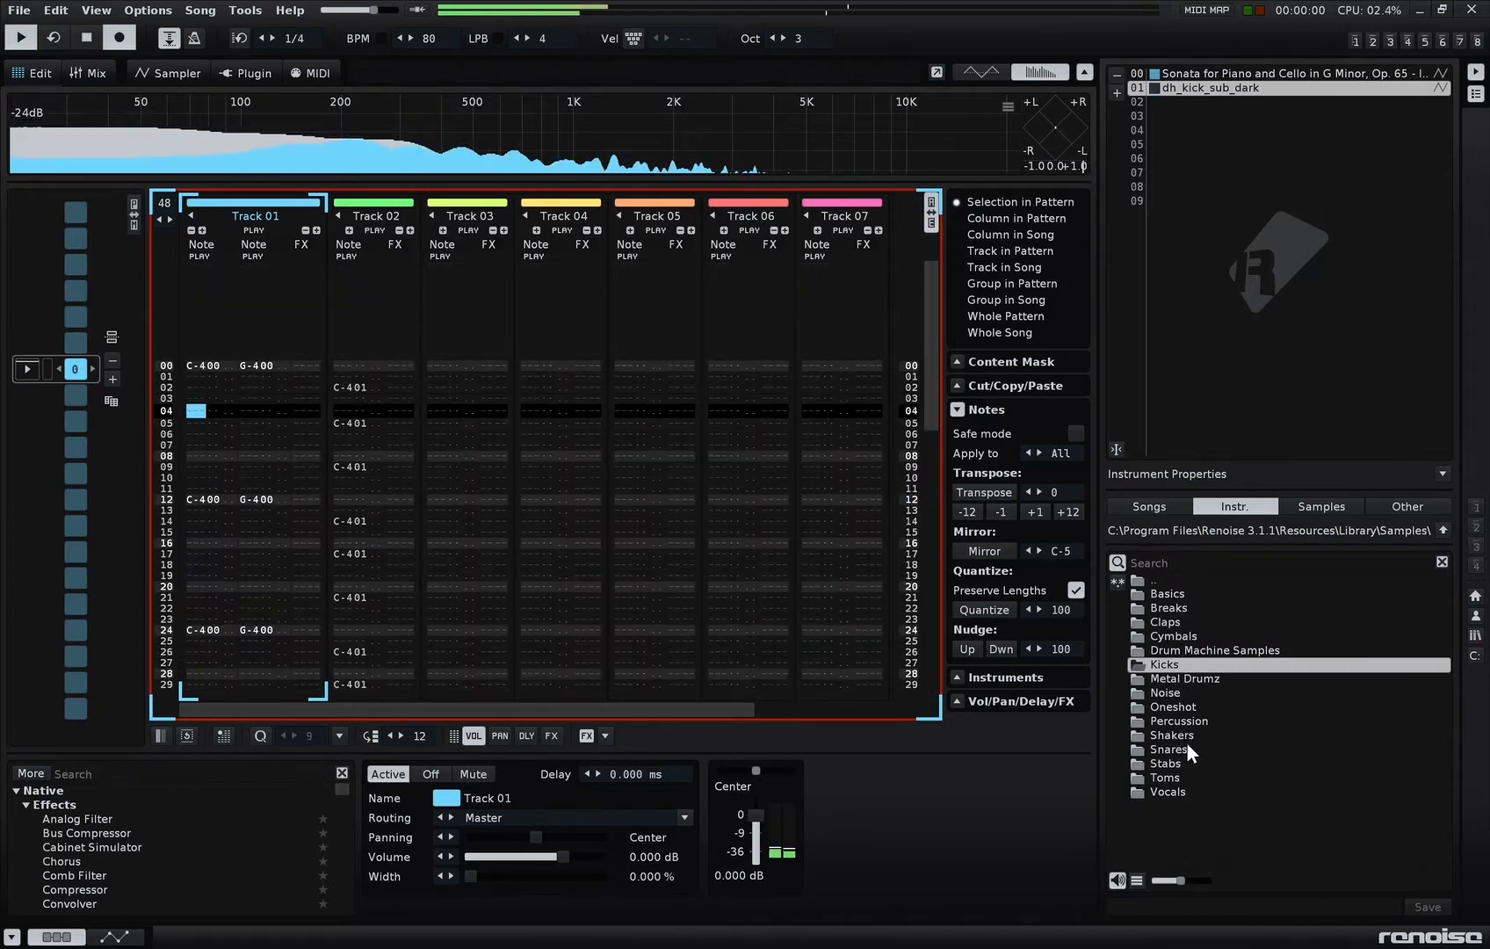
double_click(1186, 748)
scroll(1254, 762, "down", 5)
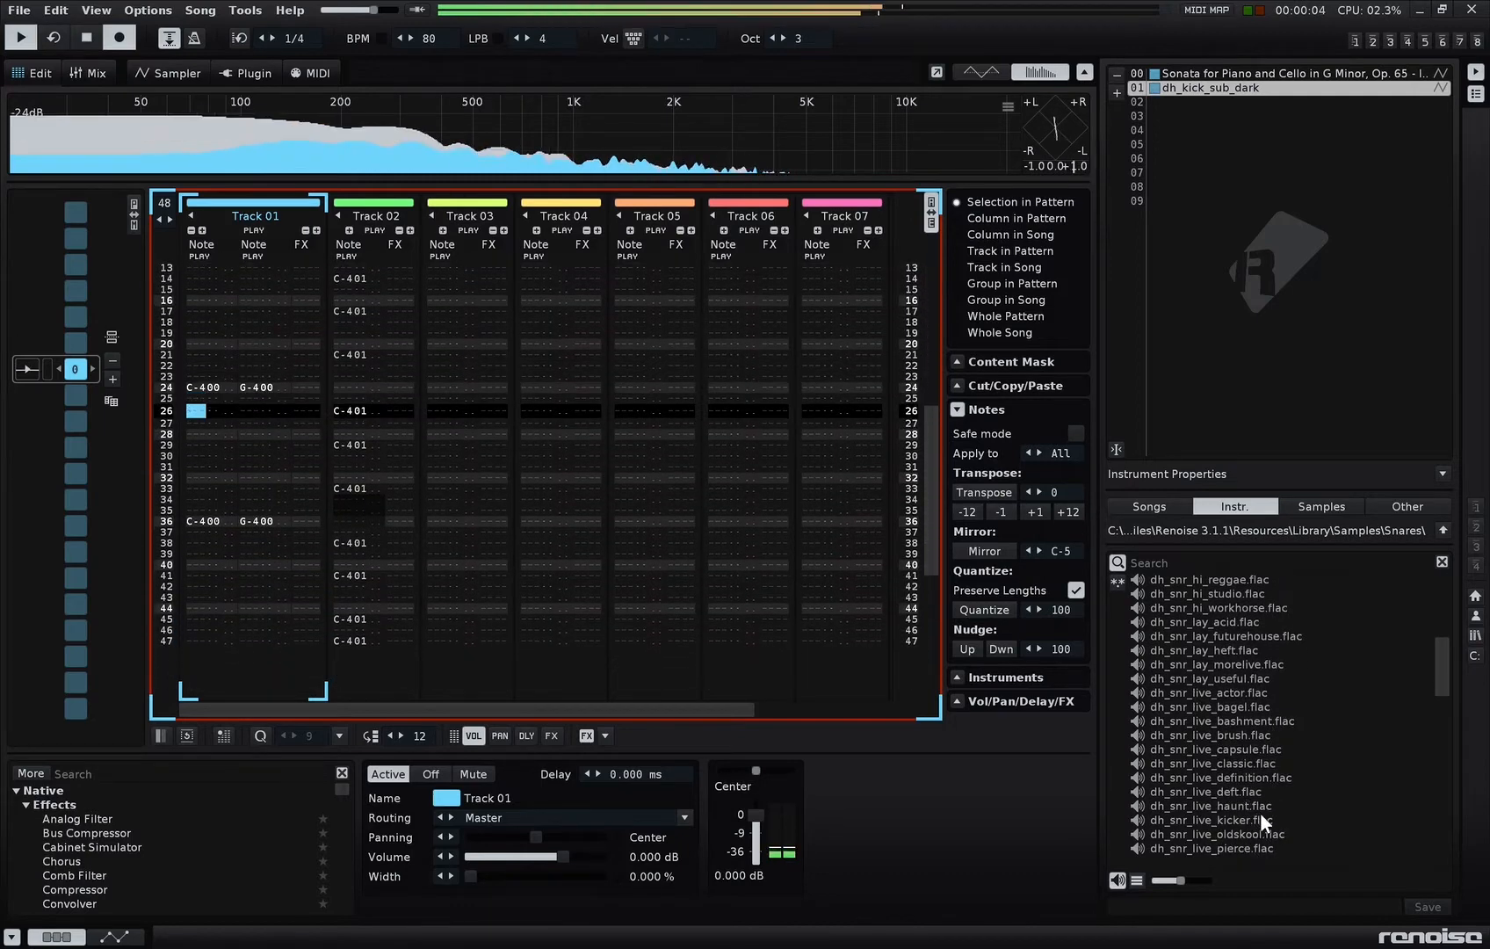
left_click(1255, 809)
left_click(1179, 105)
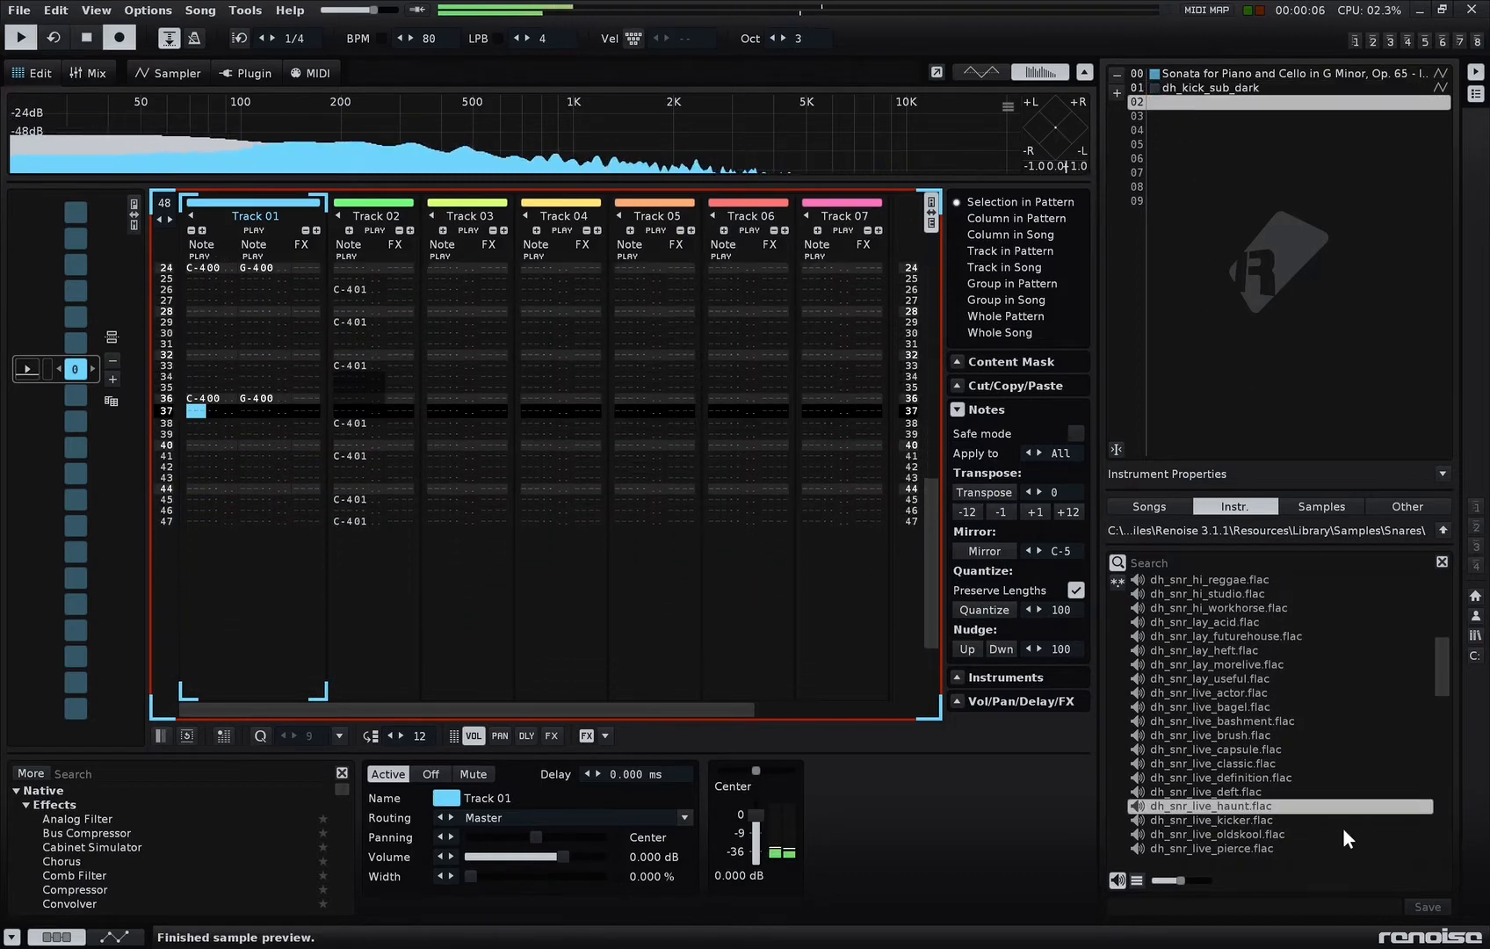
double_click(1264, 807)
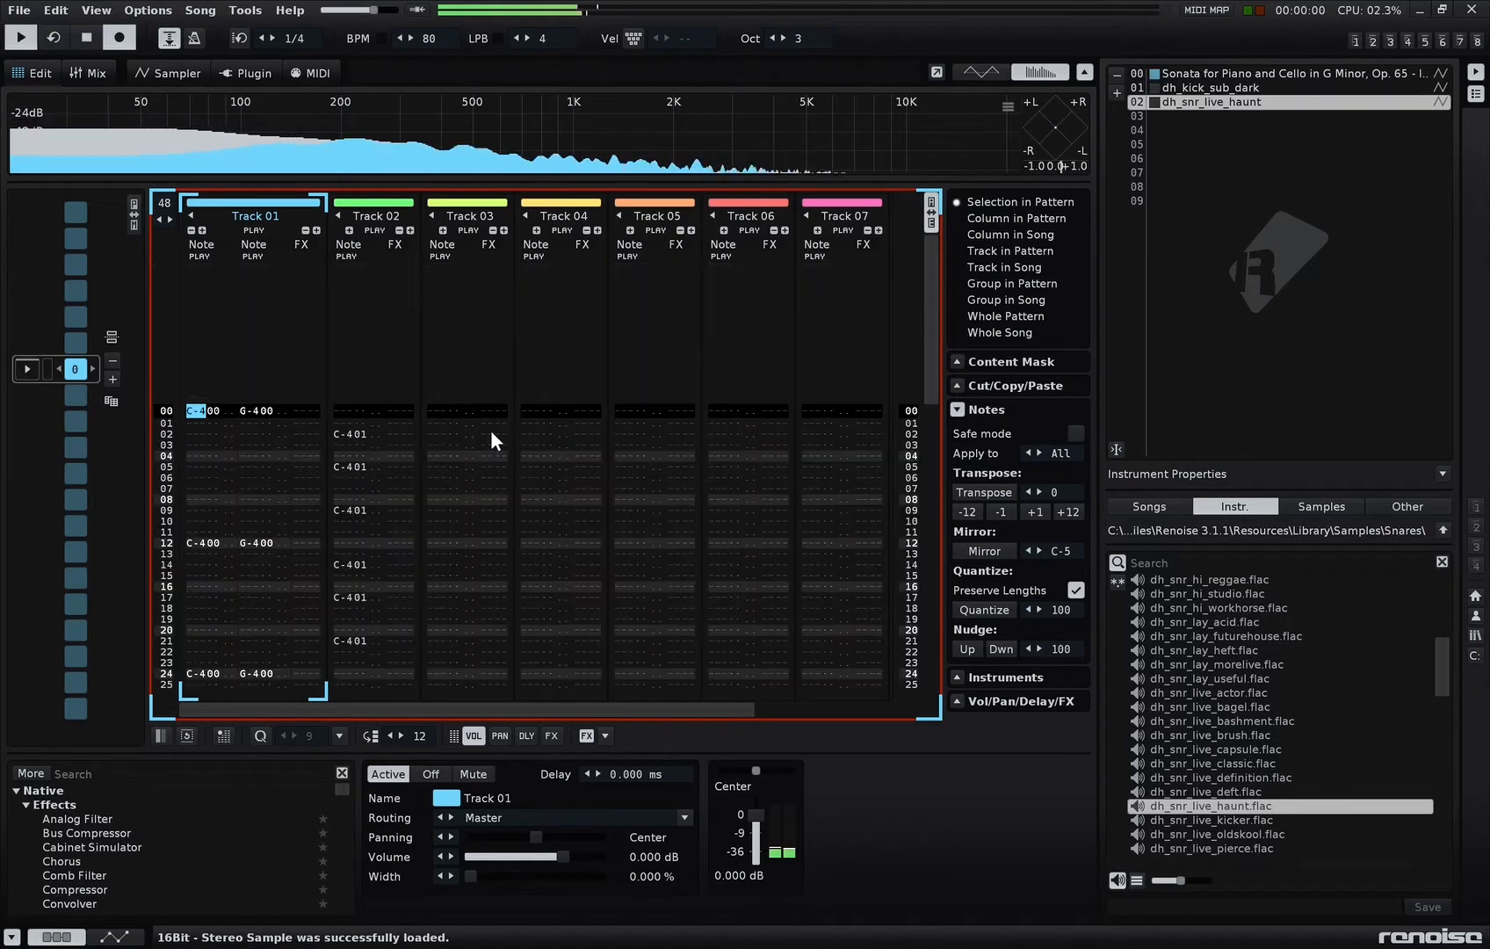
Step: Enter G-3 snare notes in Track 03 at lines 8, 20, 32 and 44, and play the pattern back
left_click(436, 434)
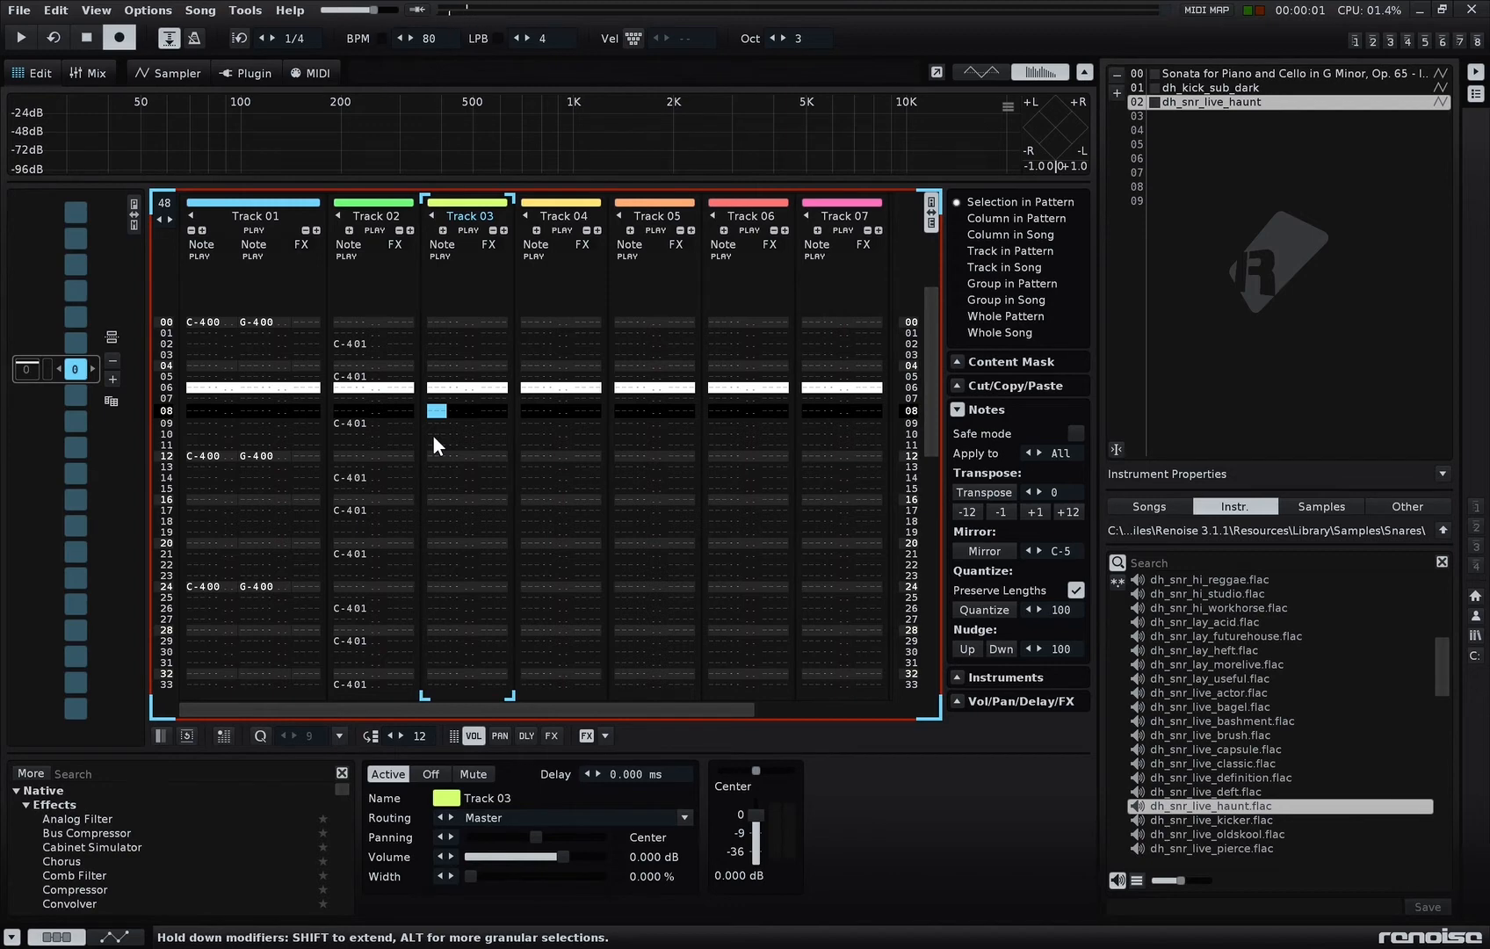
key("b")
key("b")
key("space")
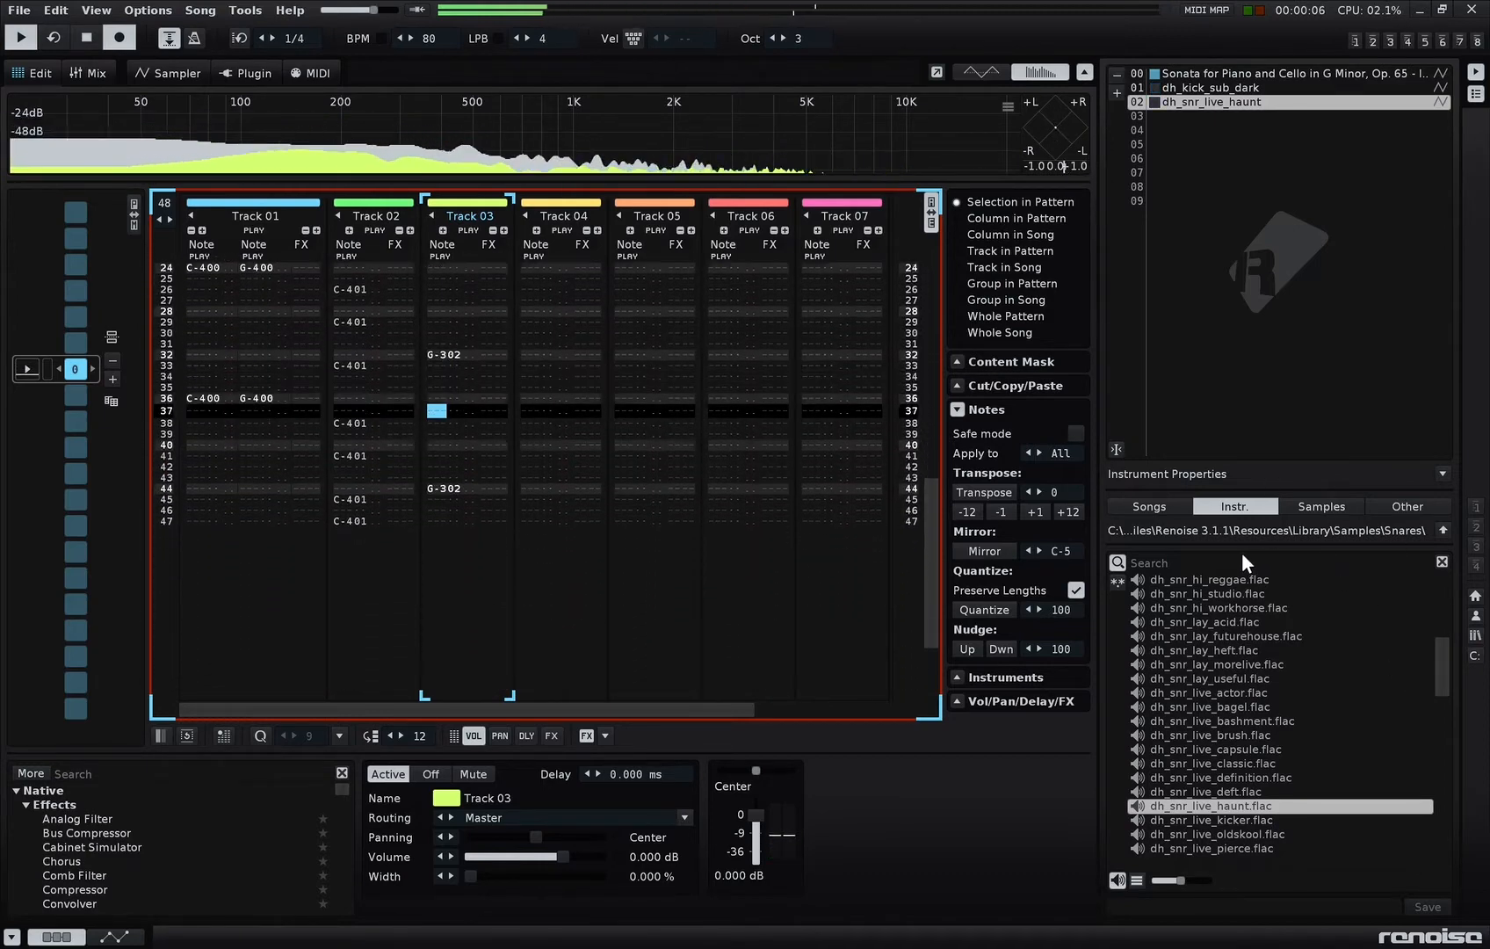
key("space")
Step: Preview closed hats from the Cymbals folder's Closed Hat samples and load dh_clhat_tight_night into instrument slot 03
scroll(1267, 592, "up", 10)
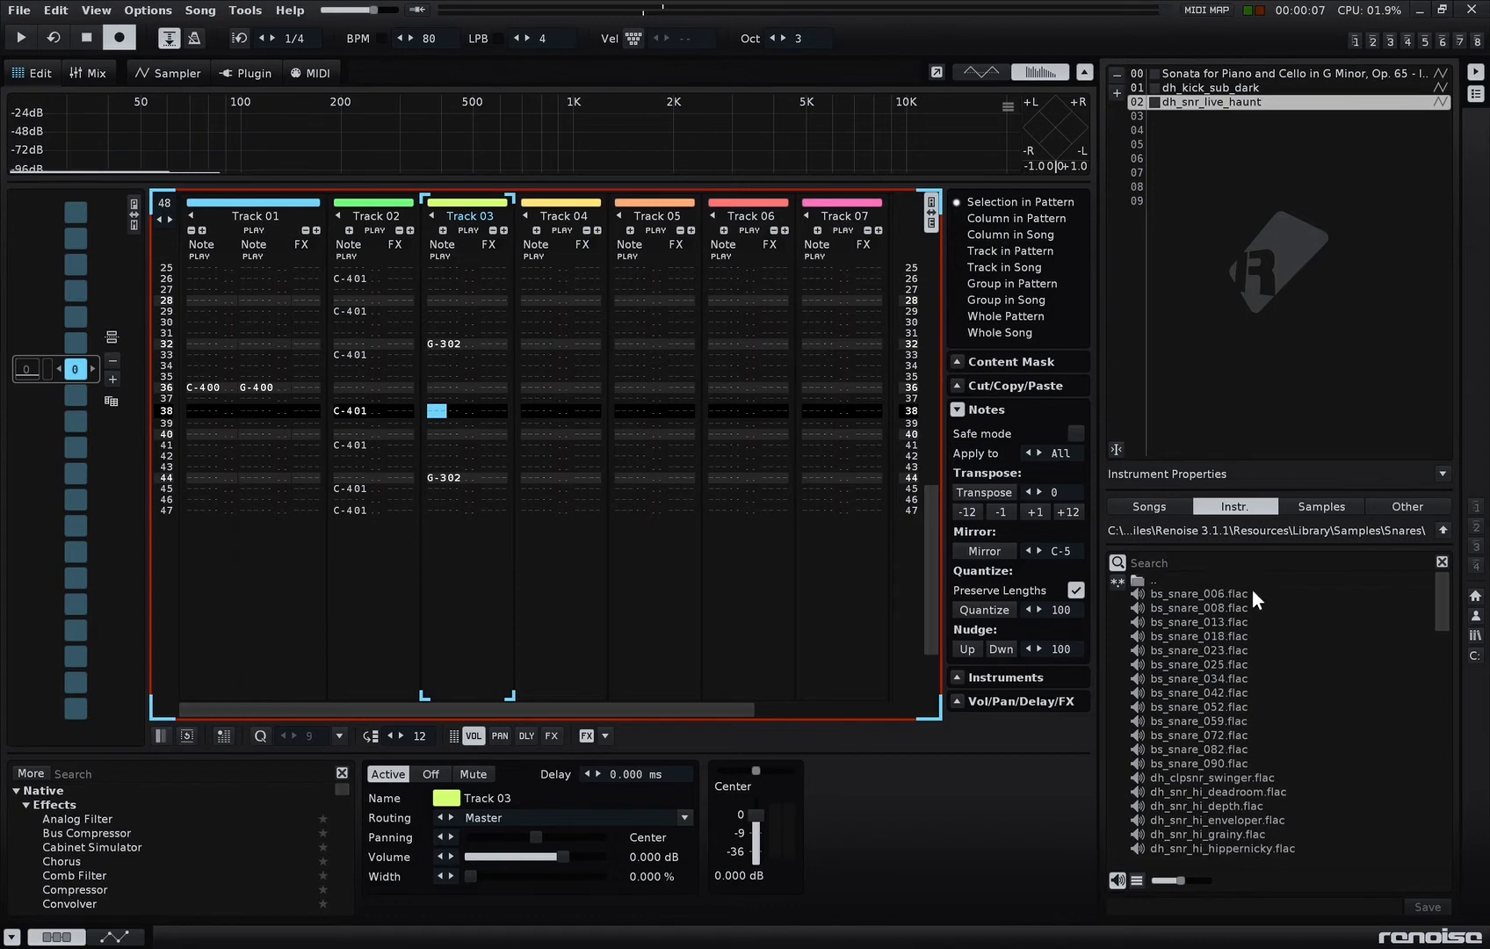
double_click(1234, 579)
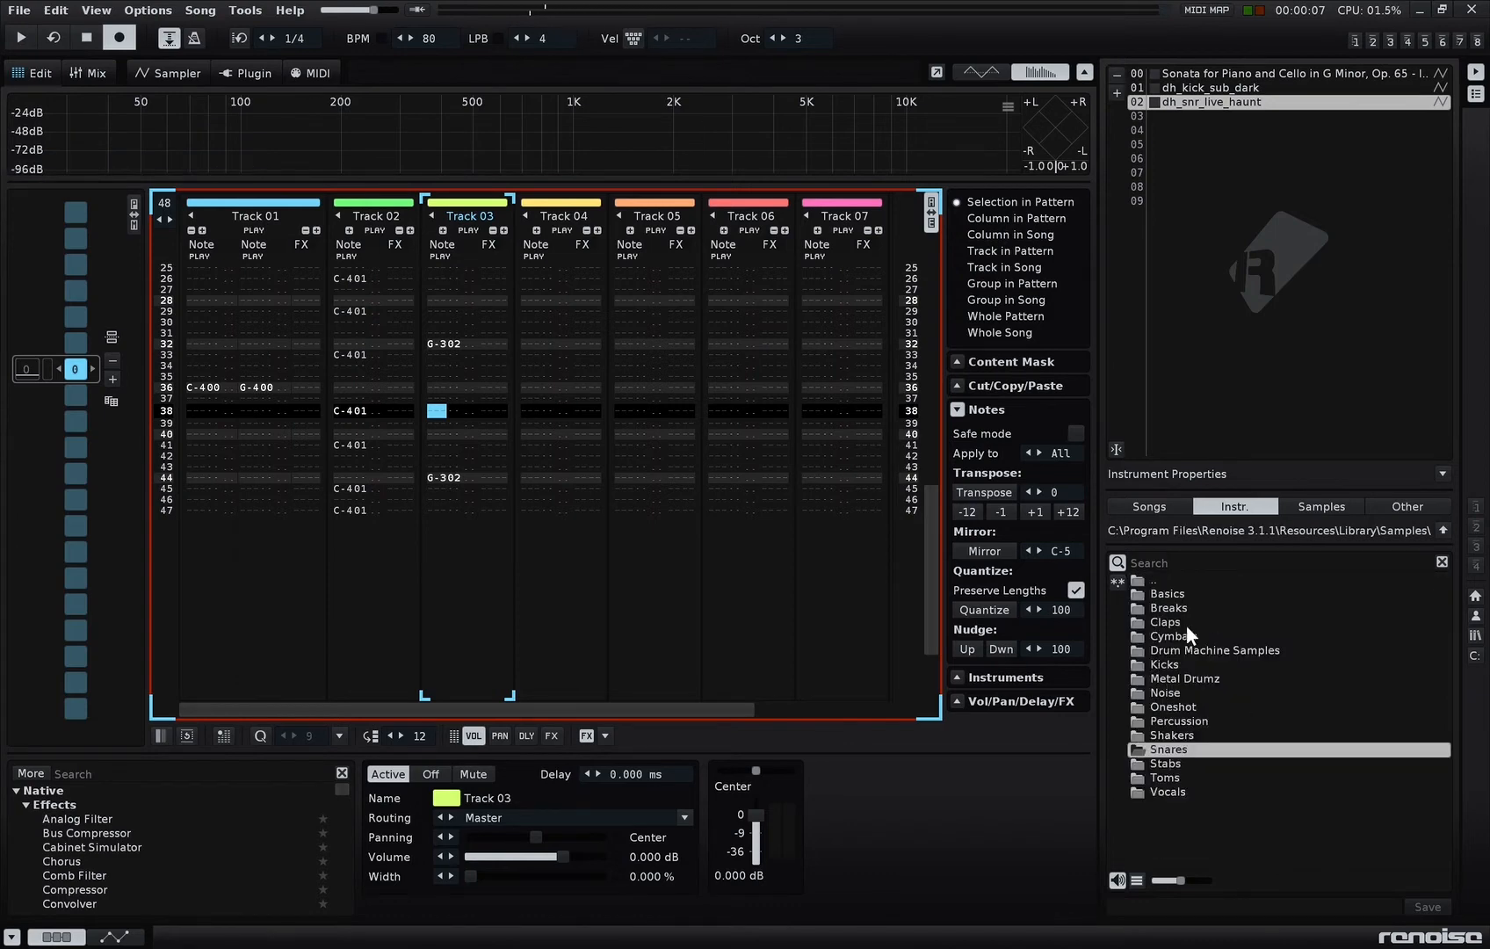
double_click(1188, 635)
double_click(1200, 597)
left_click(1236, 679)
left_click(1248, 708)
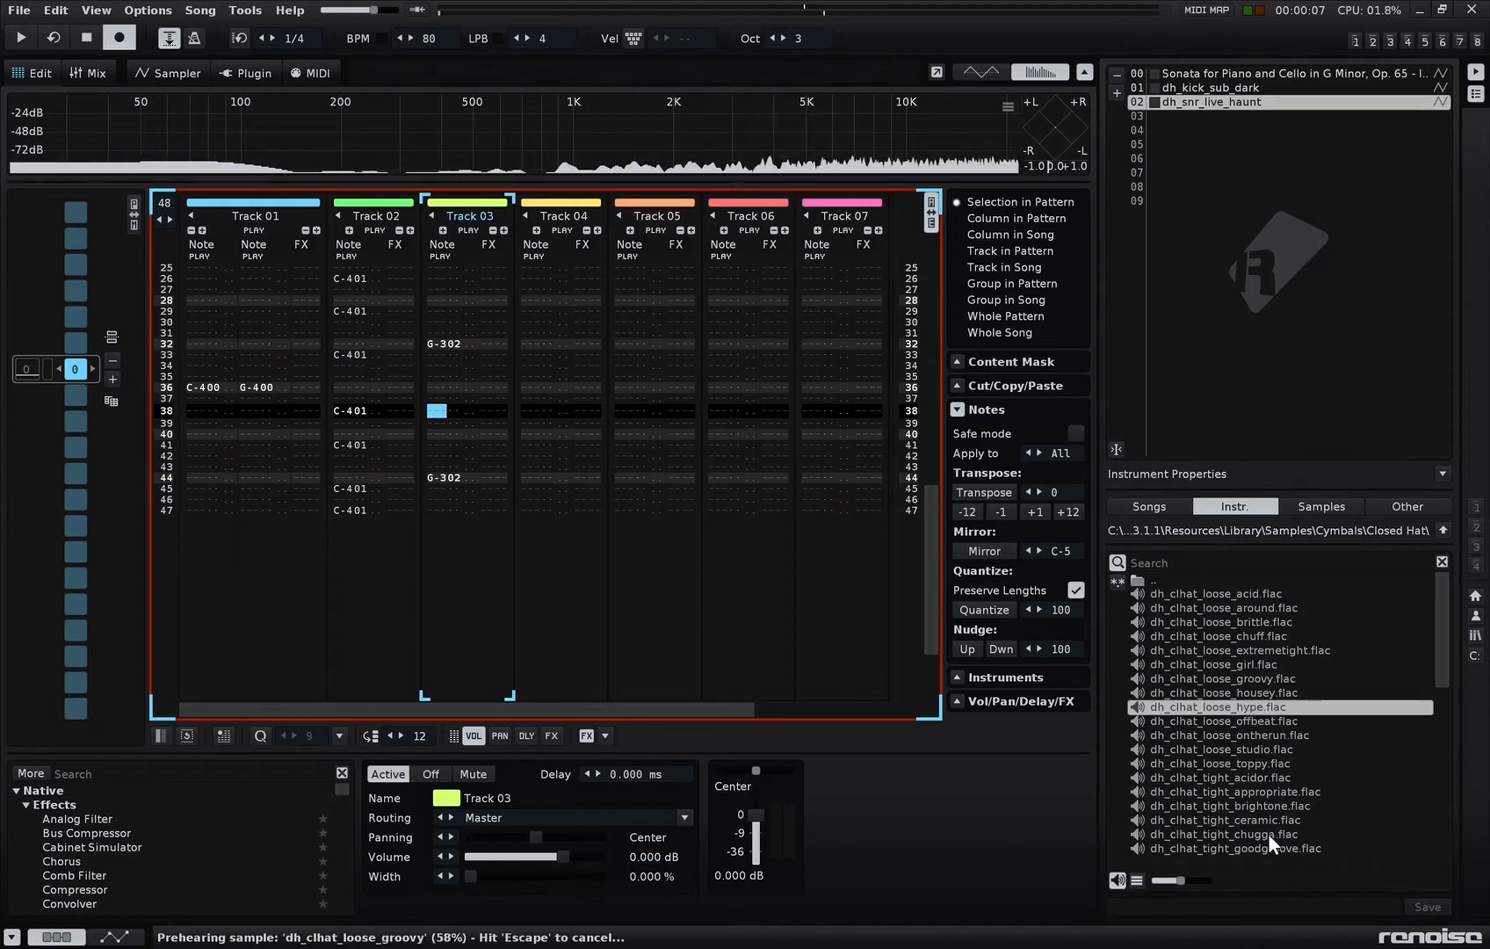
left_click(1274, 803)
scroll(1283, 811, "down", 1)
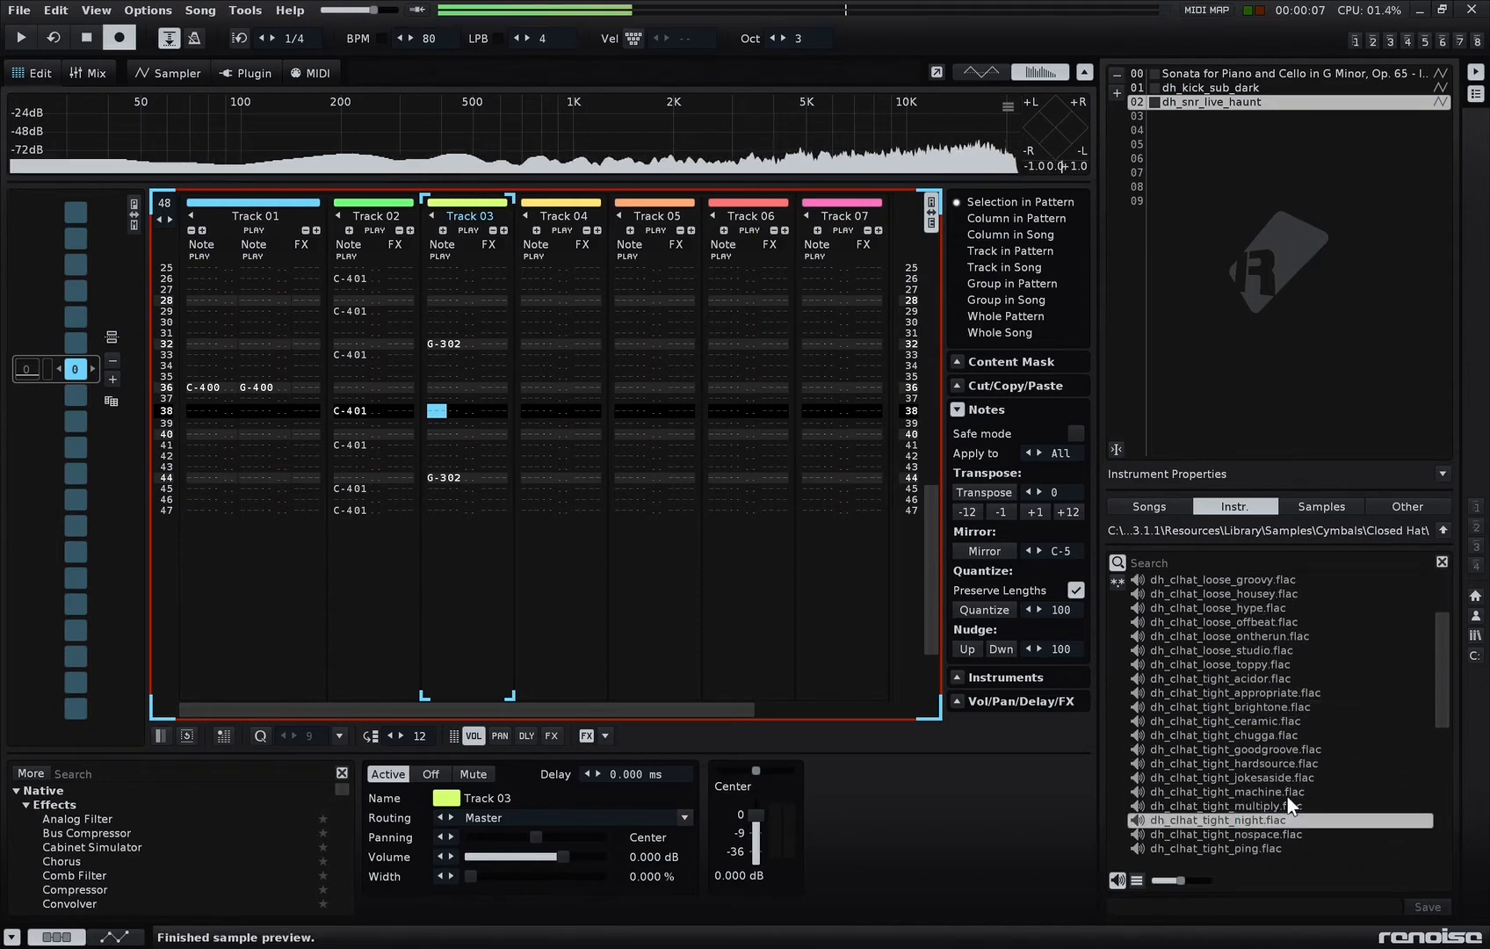
left_click(1197, 118)
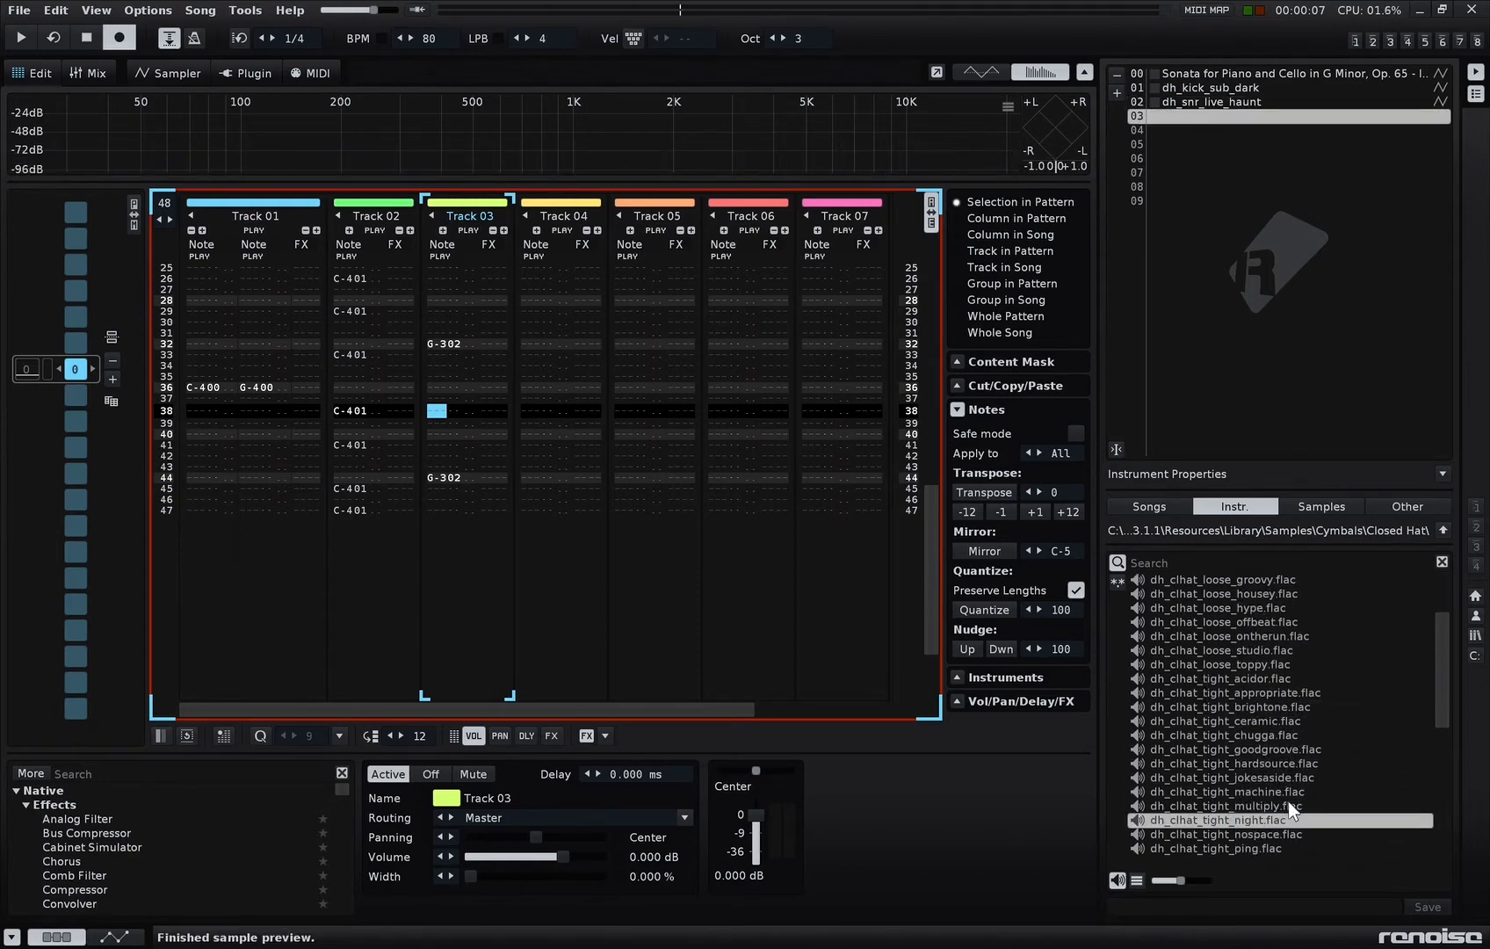
Step: Fill Track 04 with A-3 closed hat notes on every second line, using an edit step of 2, and play the pattern
left_click(539, 395)
key("space")
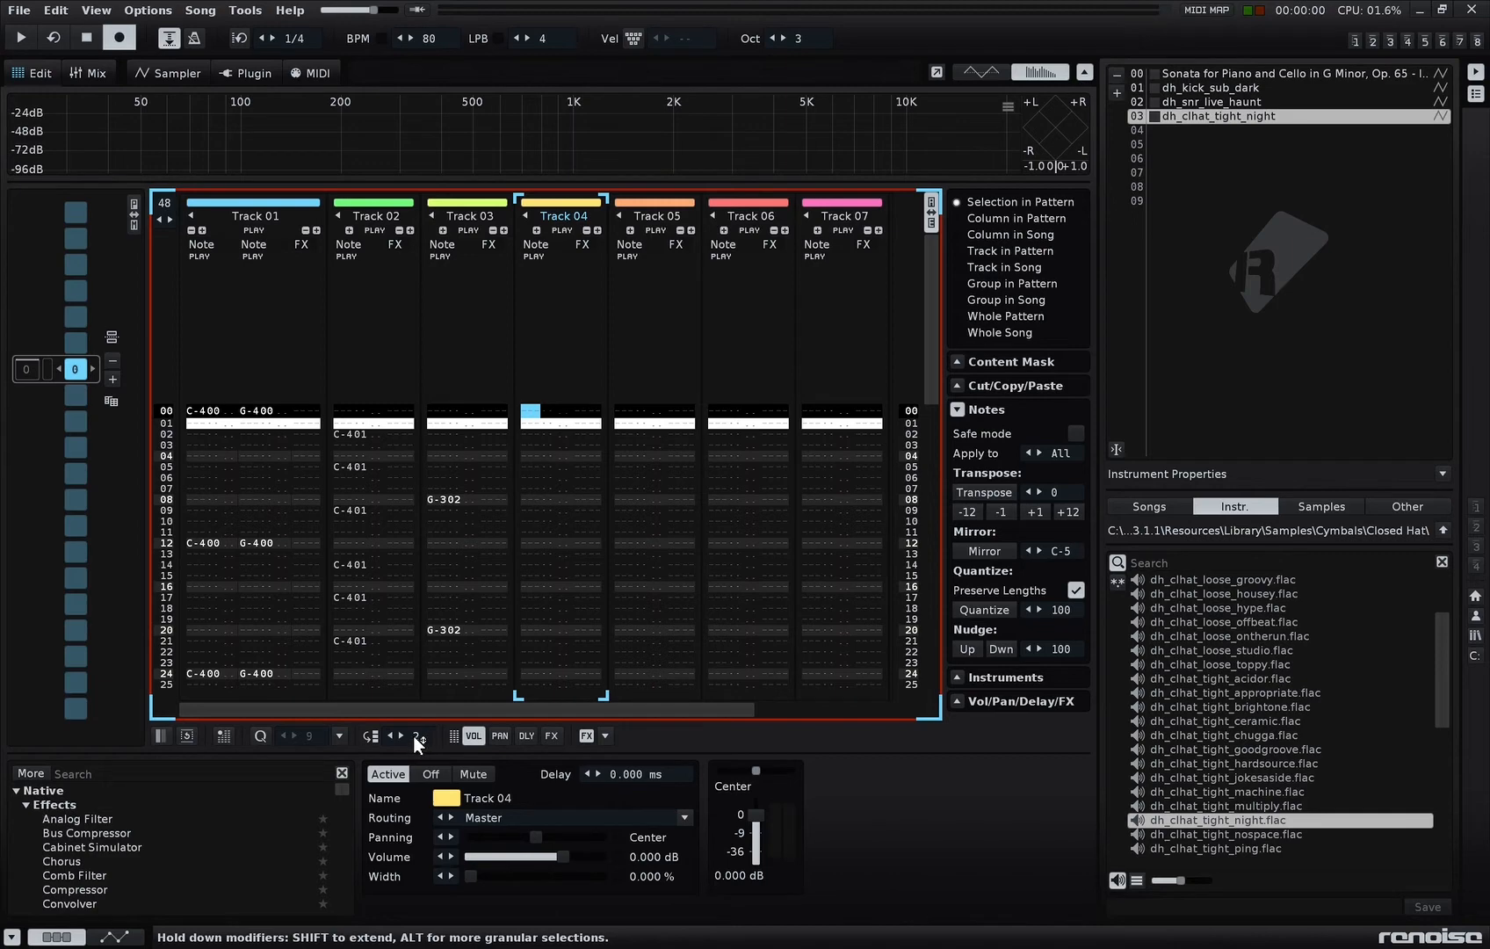
key("n")
key("n")
key("n")
key("n")
key("n")
key("n")
key("n")
key("n")
key("n")
key("n")
key("n")
key("n")
key("n")
key("n")
key("n")
key("n")
key("n")
key("n")
key("n")
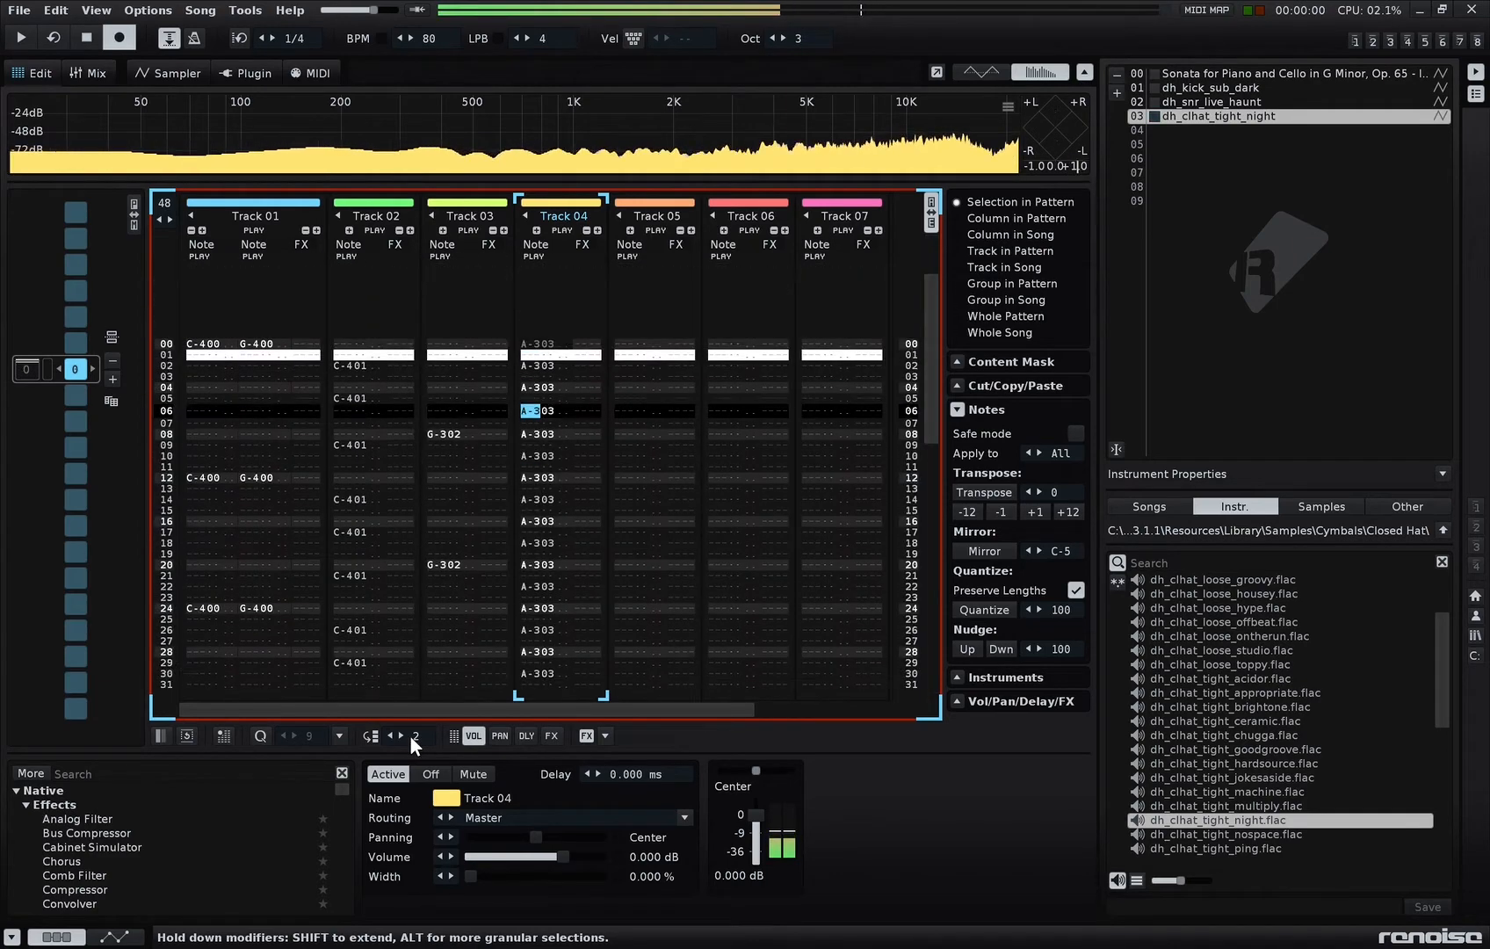
key("space")
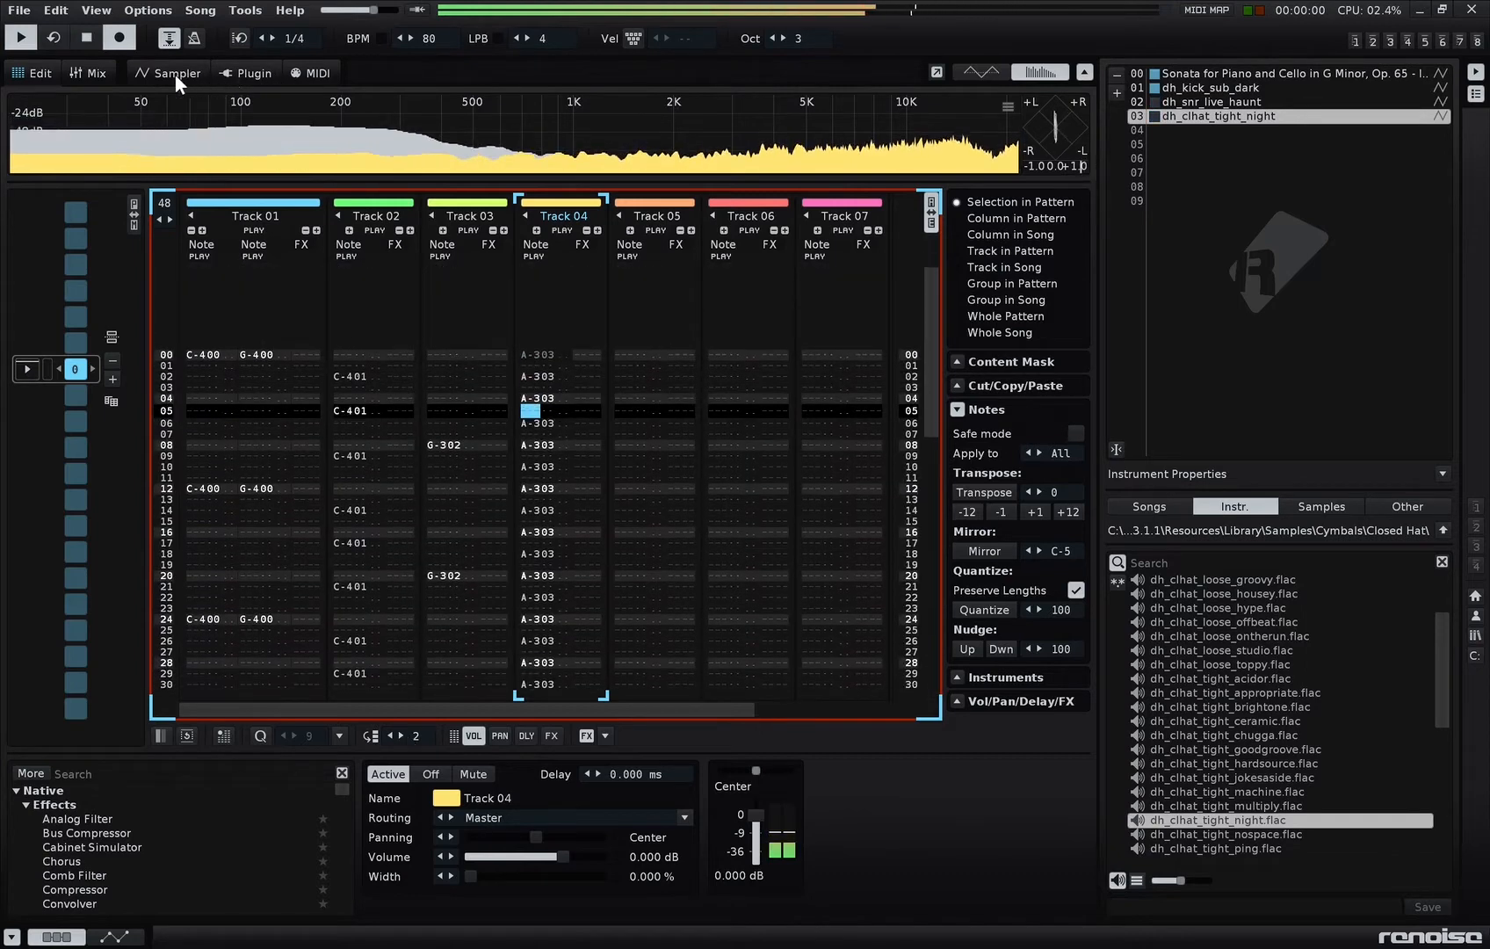
left_click(196, 74)
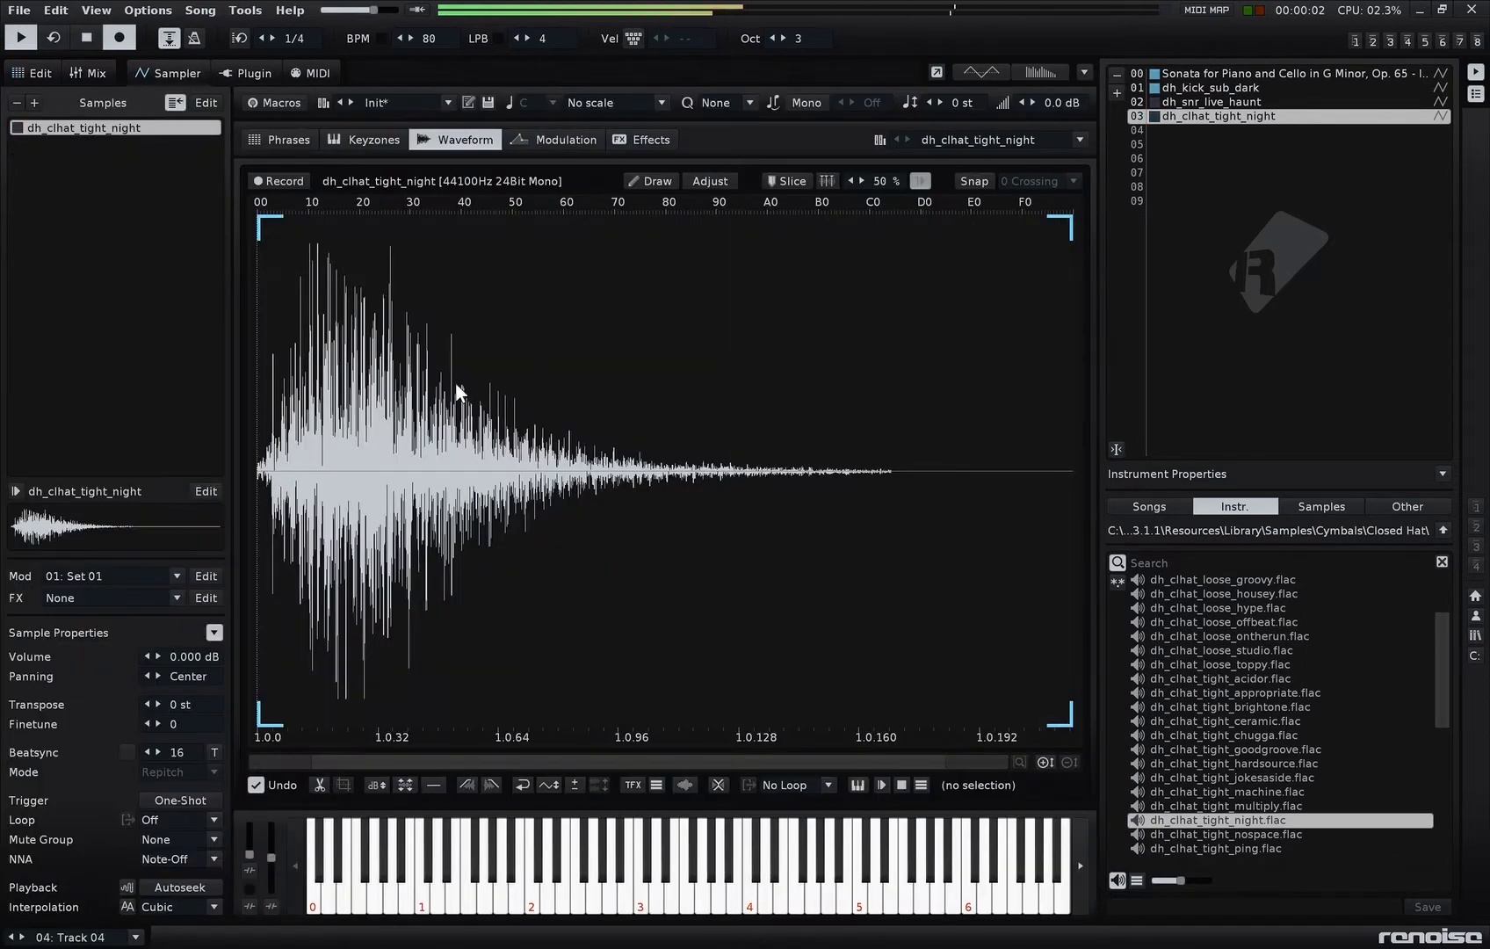
left_click(1253, 73)
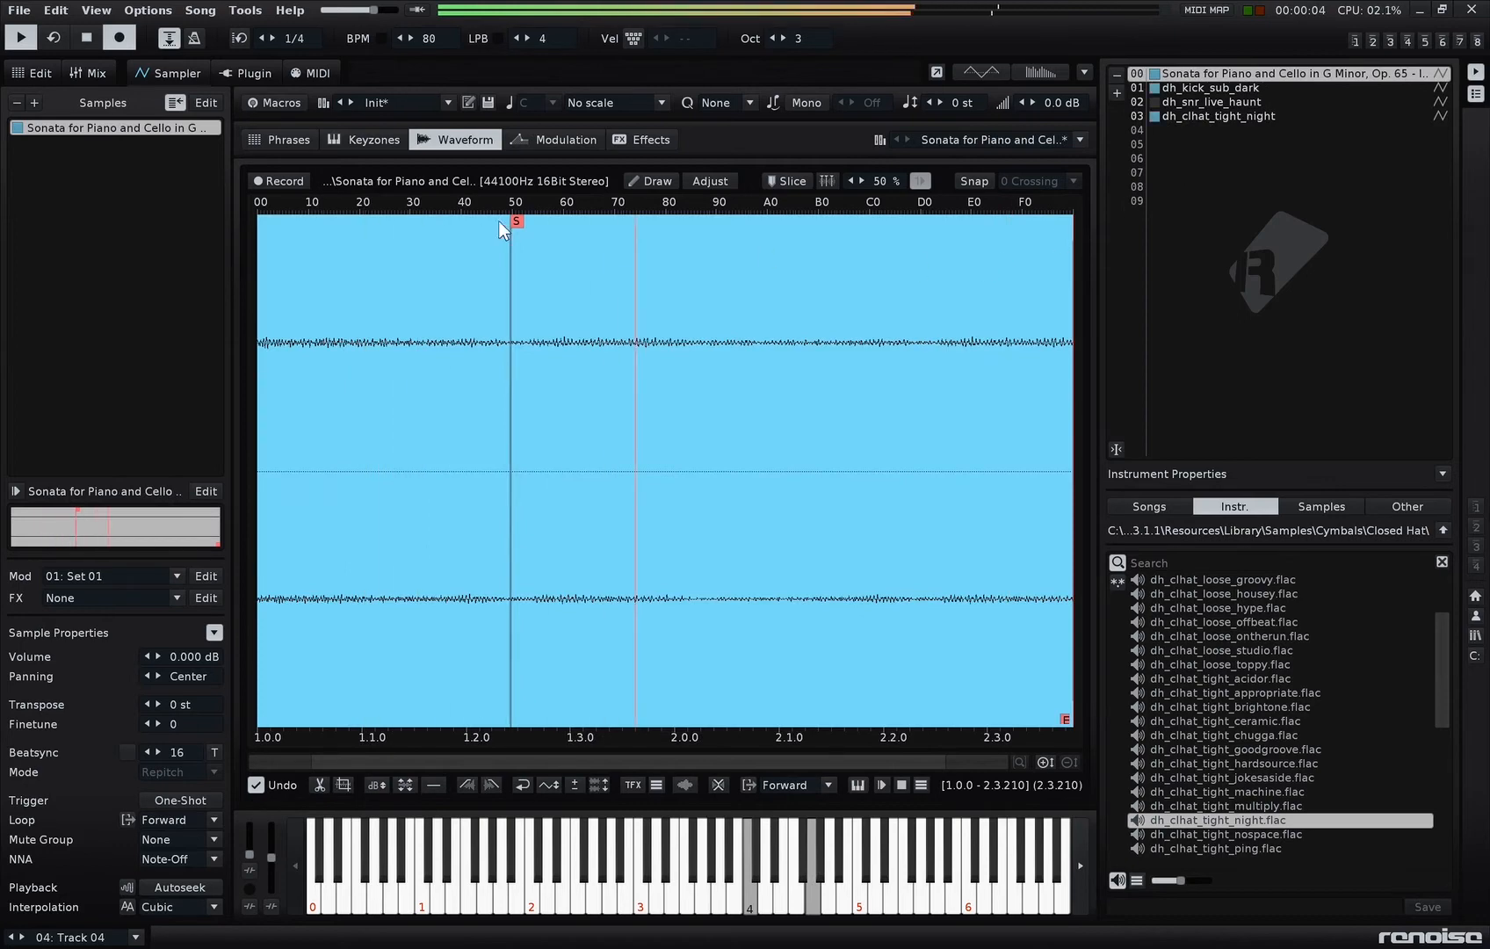
left_click(37, 73)
Step: Lower the volume of Track 04 to about -5.07 dB in the mixer
left_click(94, 72)
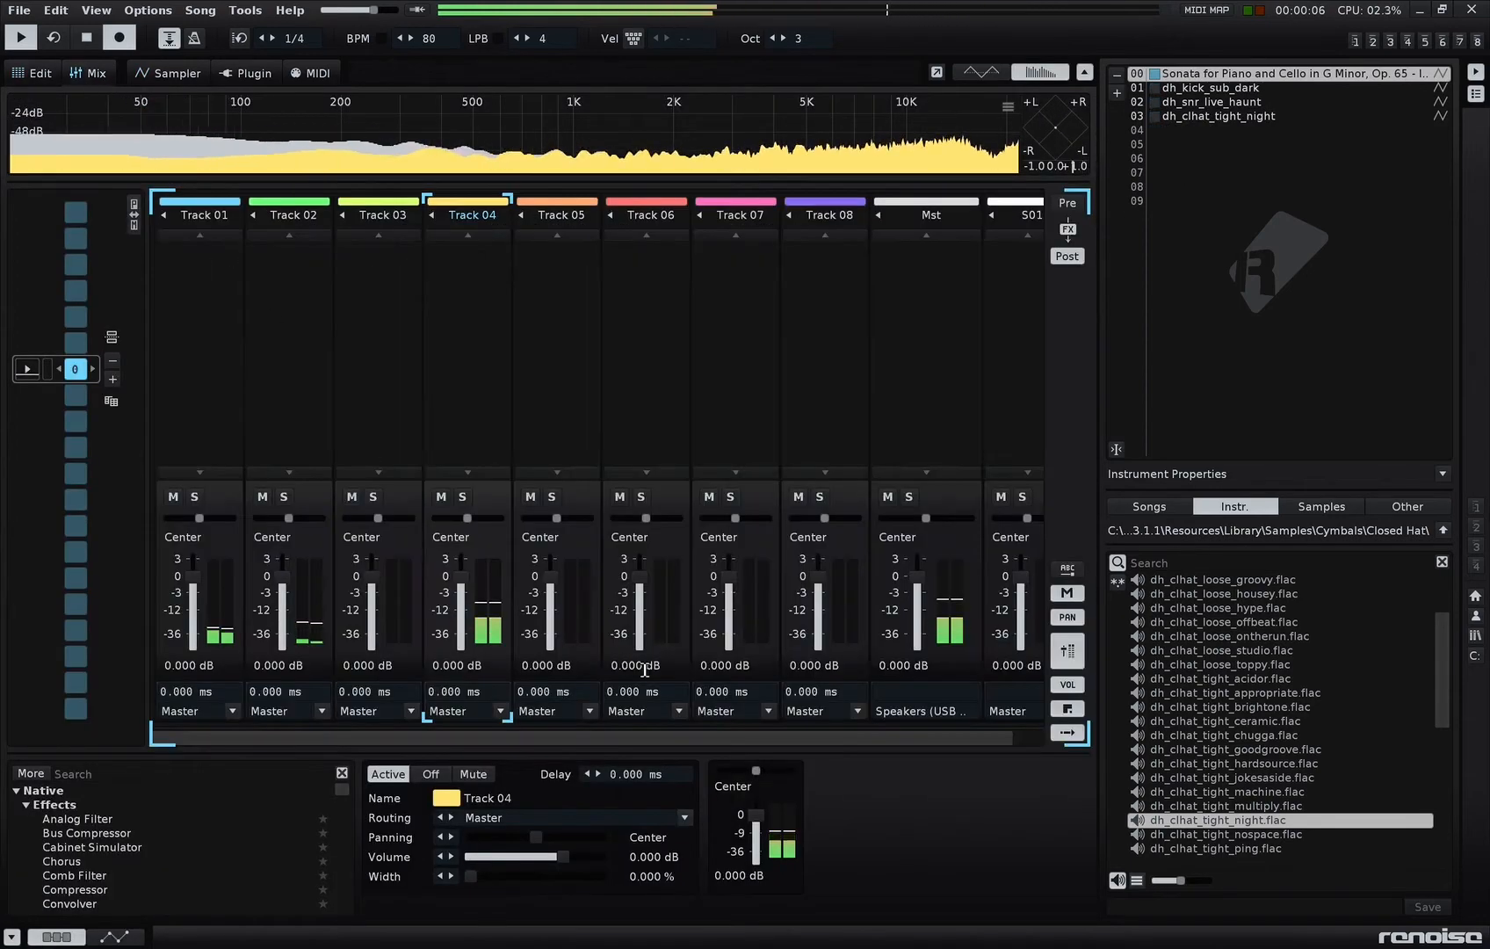
left_click_drag(471, 571, 462, 606)
Step: Add a Compressor to Track 01 with a ratio of about 8.19:1 and a makeup gain of about 9.67 dB
left_click(183, 365)
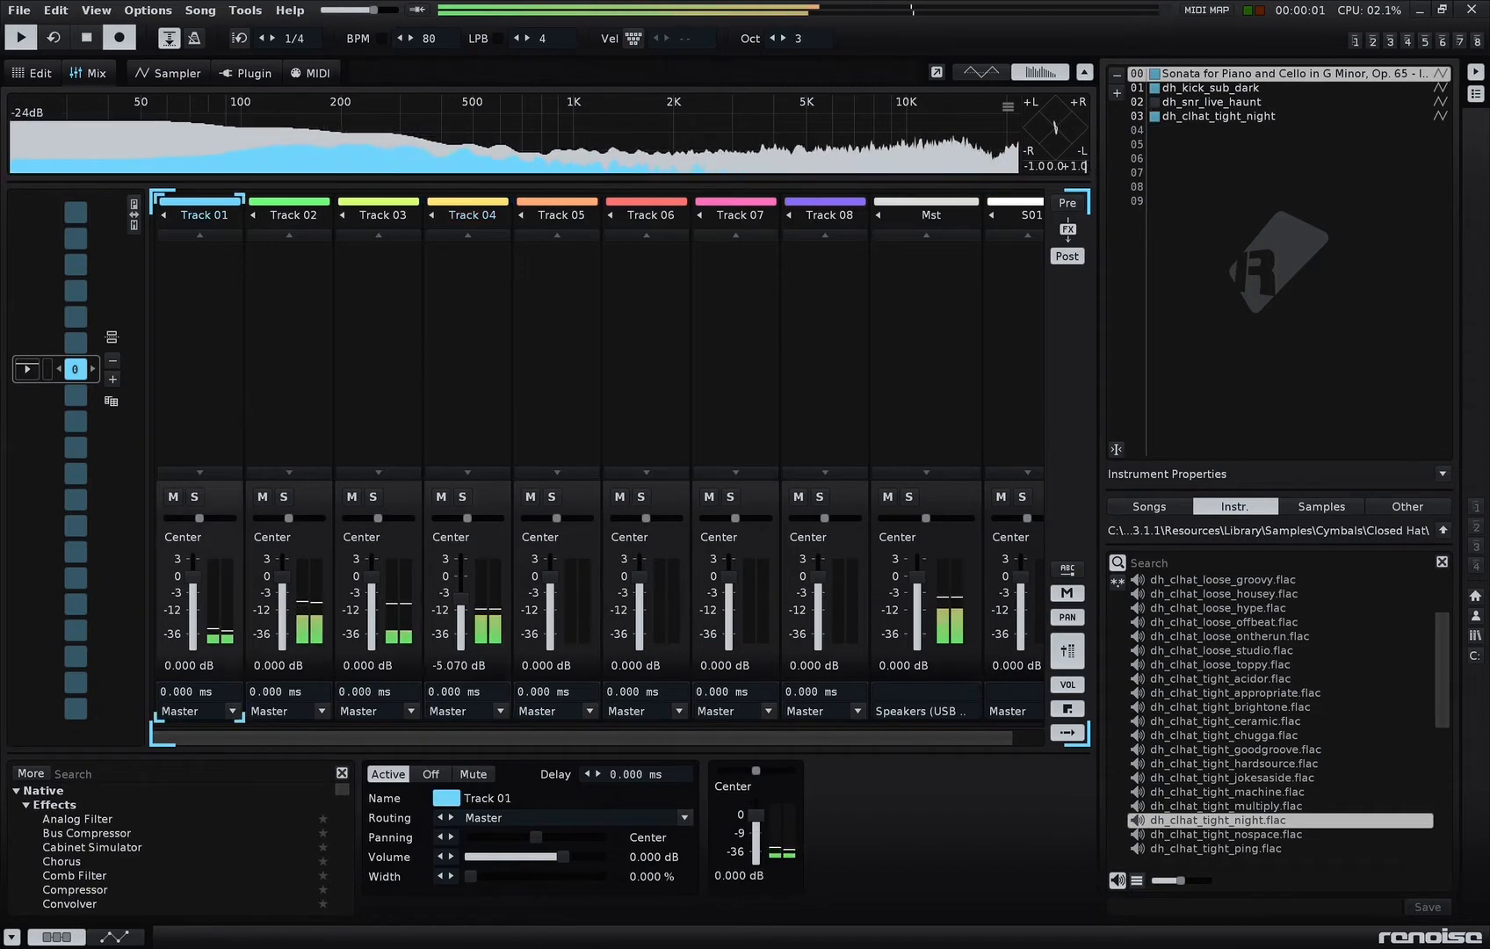
left_click(94, 888)
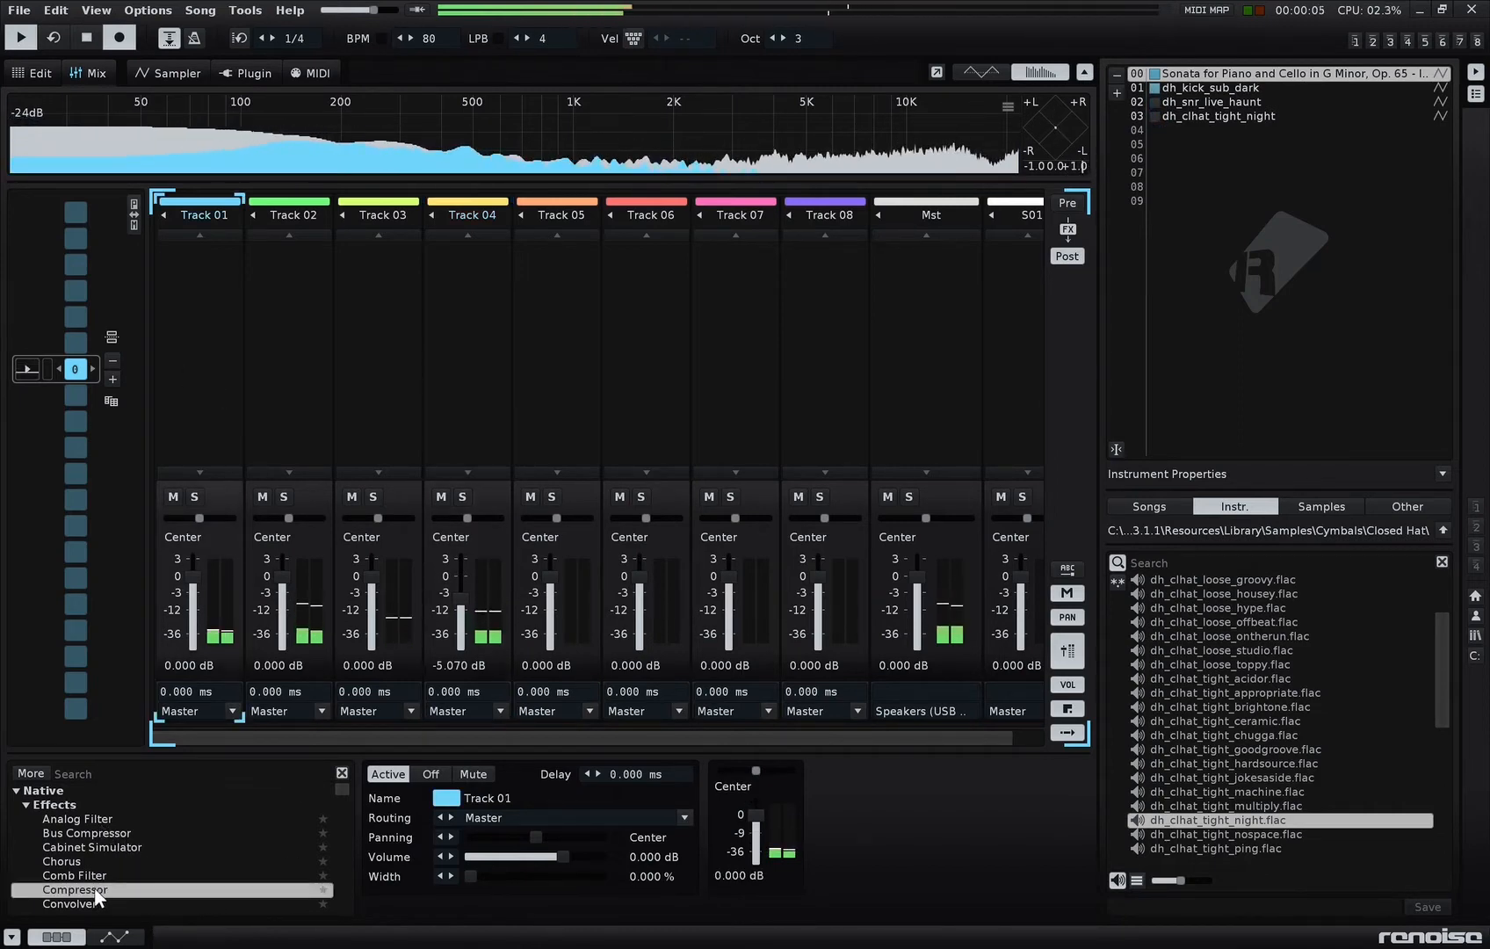
left_click_drag(93, 887, 614, 818)
left_click_drag(708, 817, 731, 817)
left_click_drag(698, 876, 735, 875)
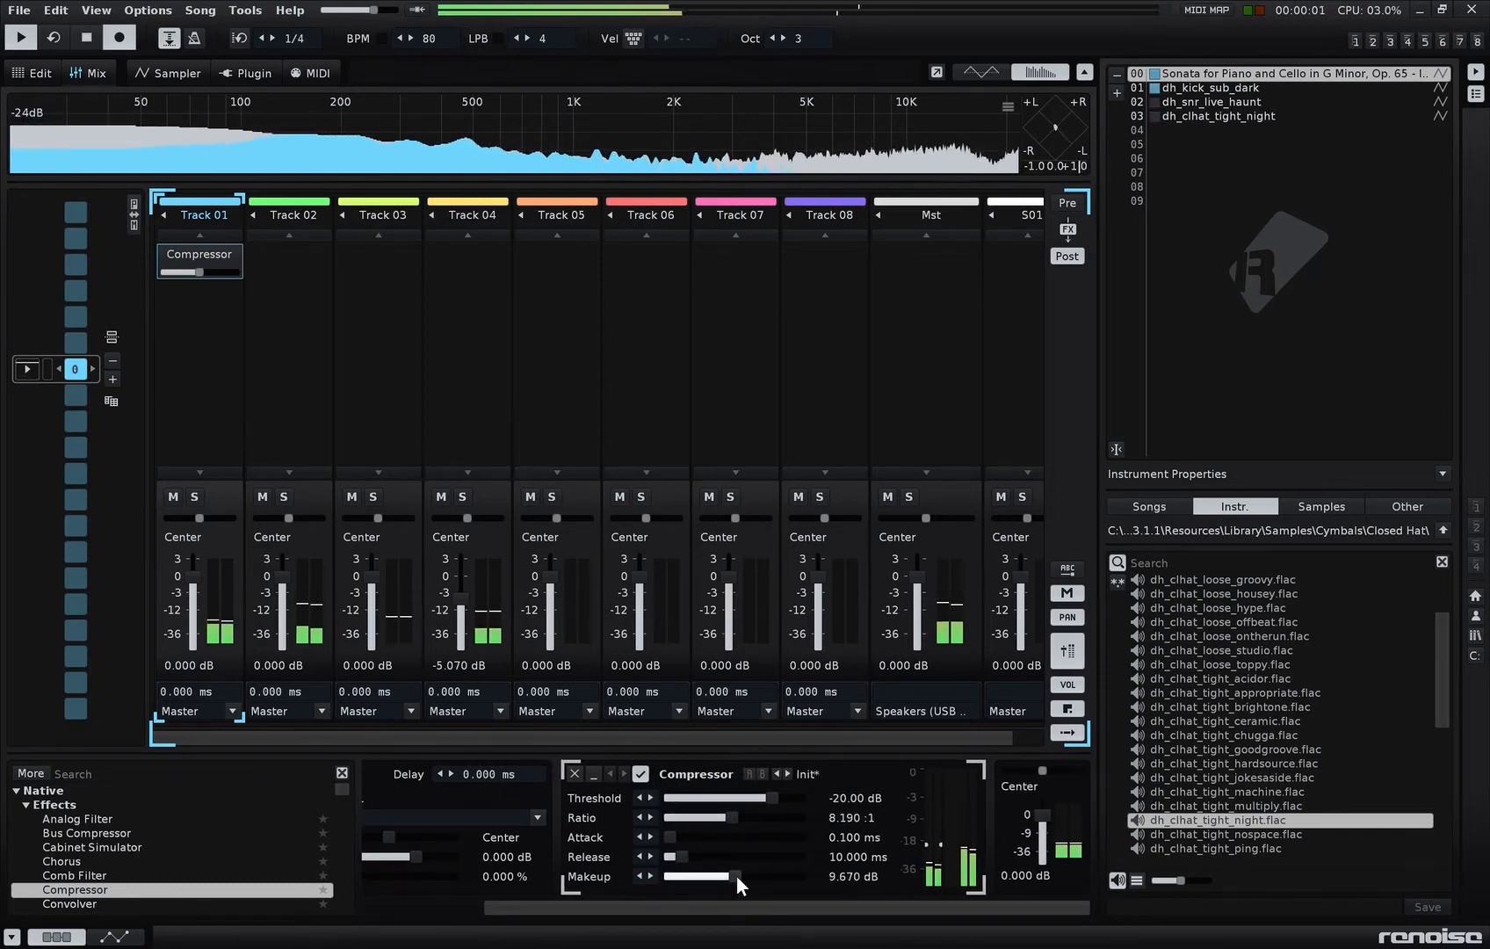
Step: Set the sonata sample's loop mode to PingPong
left_click(186, 69)
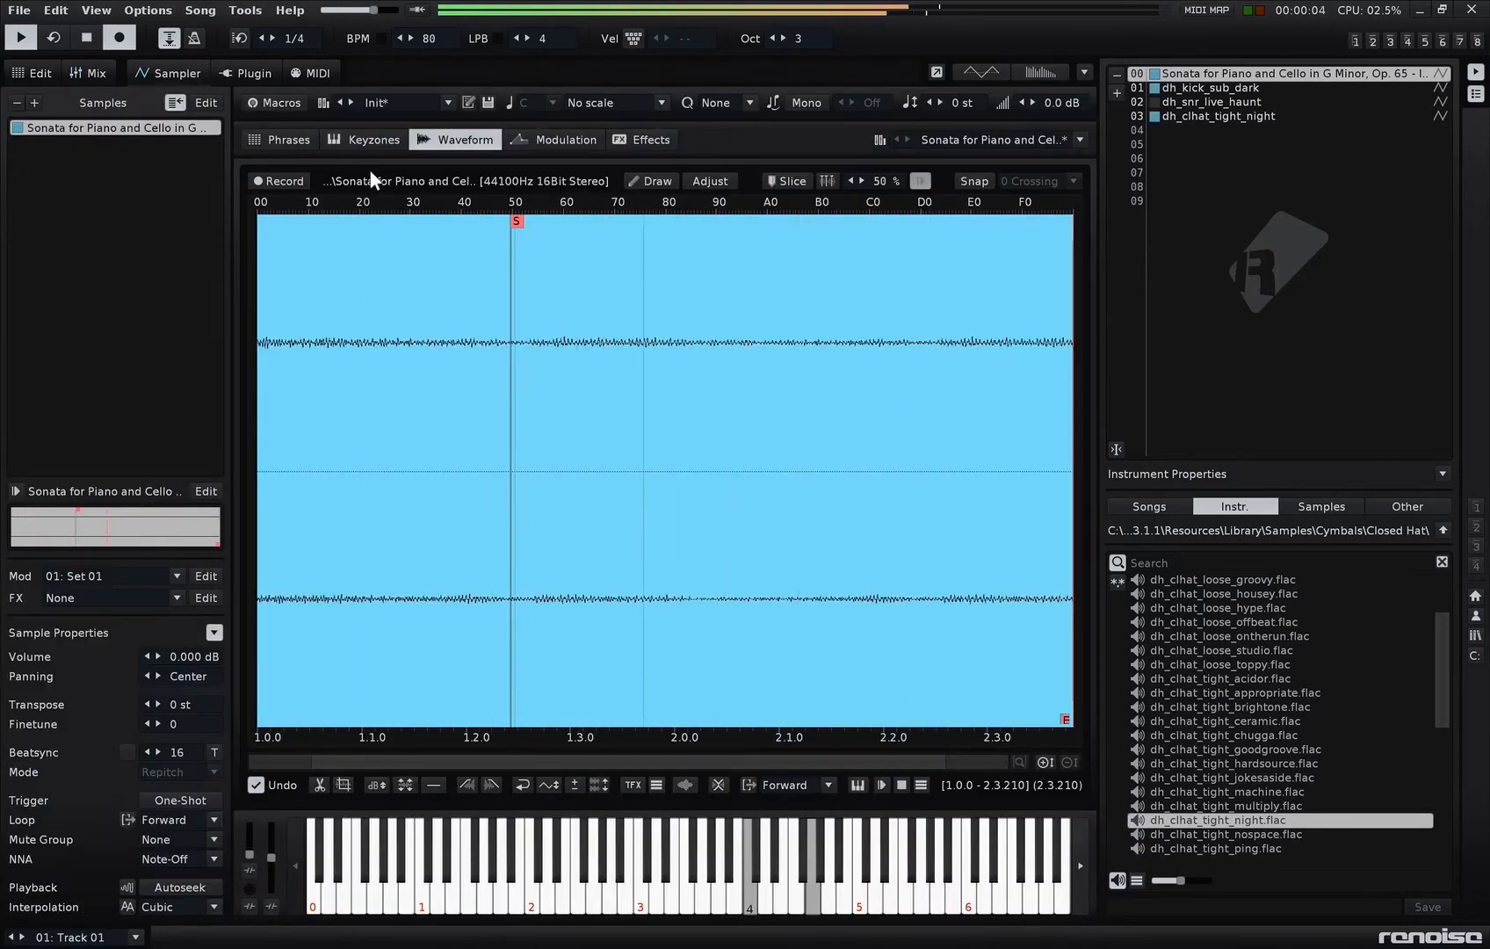
left_click(822, 781)
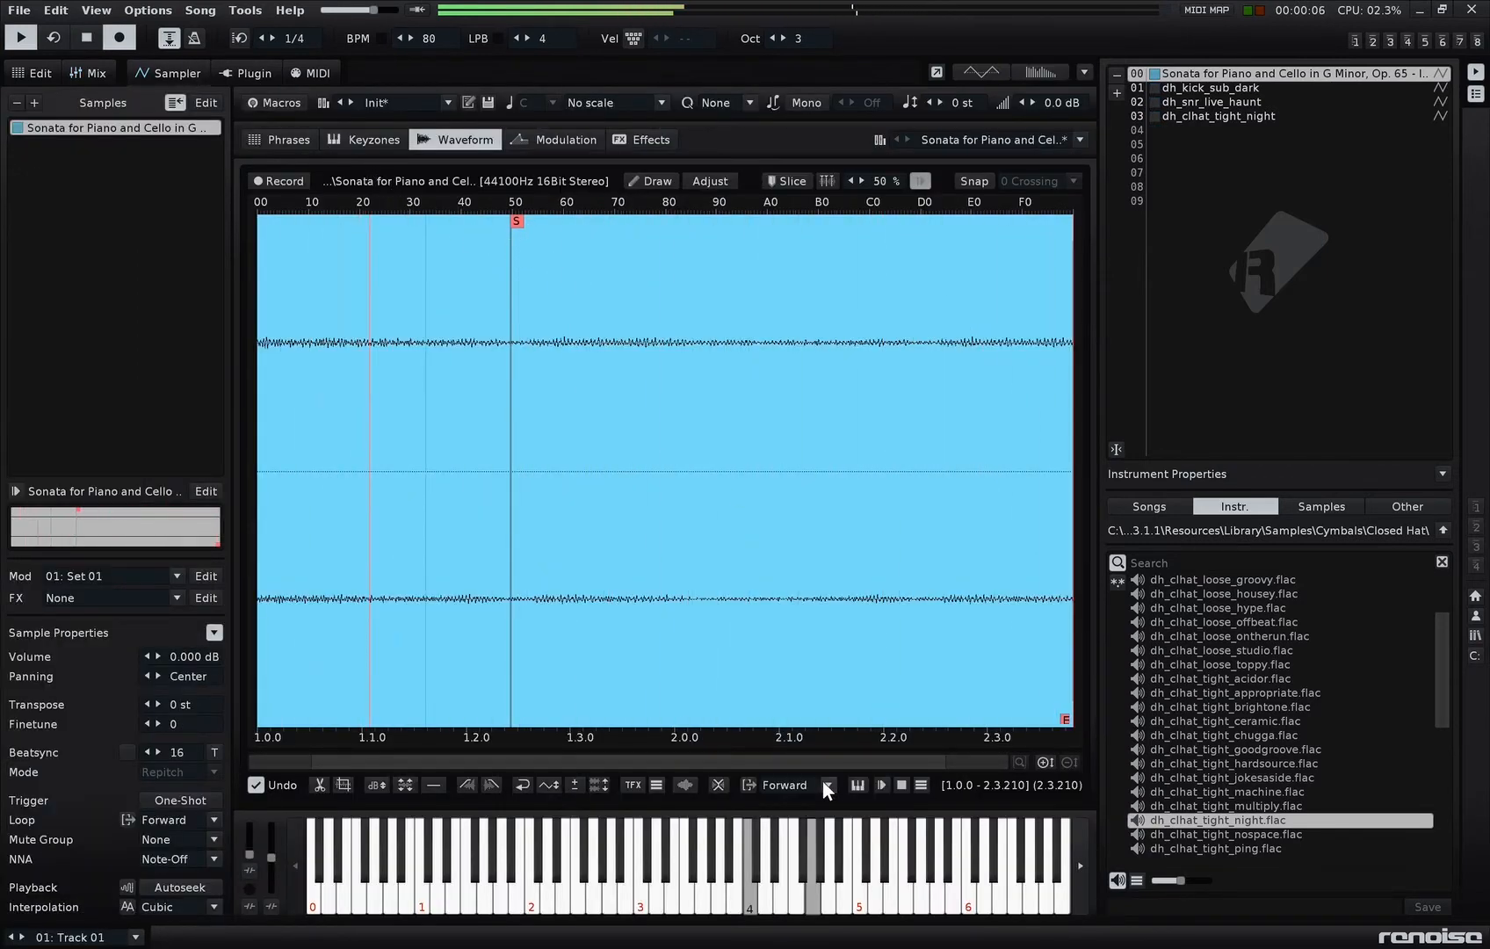
left_click(812, 769)
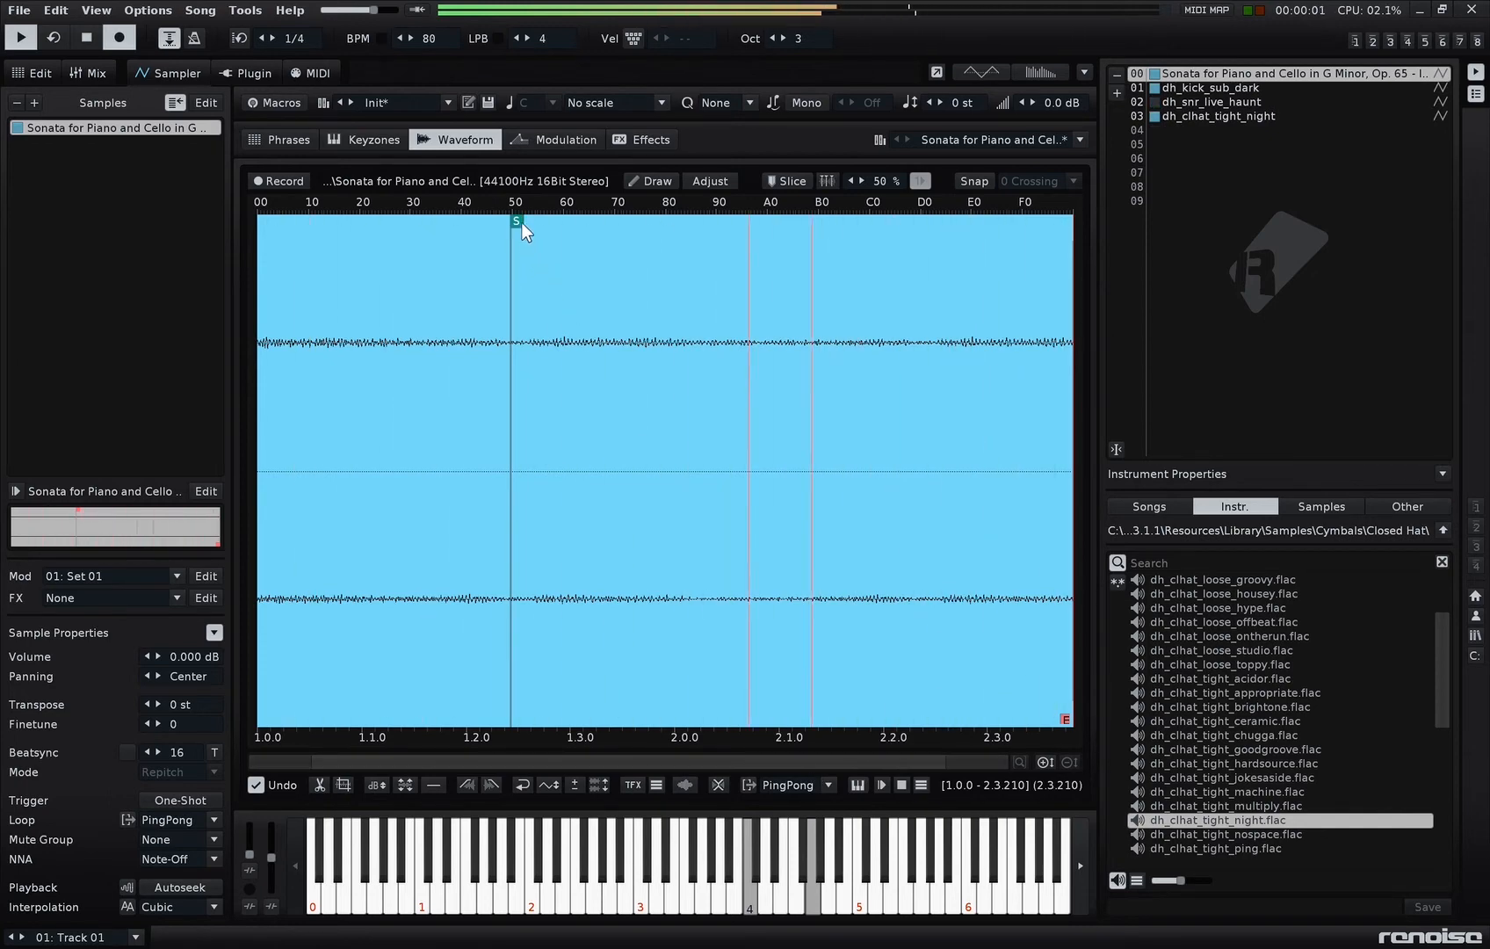
Step: Try the ping-pong loop's start at about 30, 80 and 90 on the ruler, settle on about C0, and return to the pattern
left_click_drag(518, 220, 415, 229)
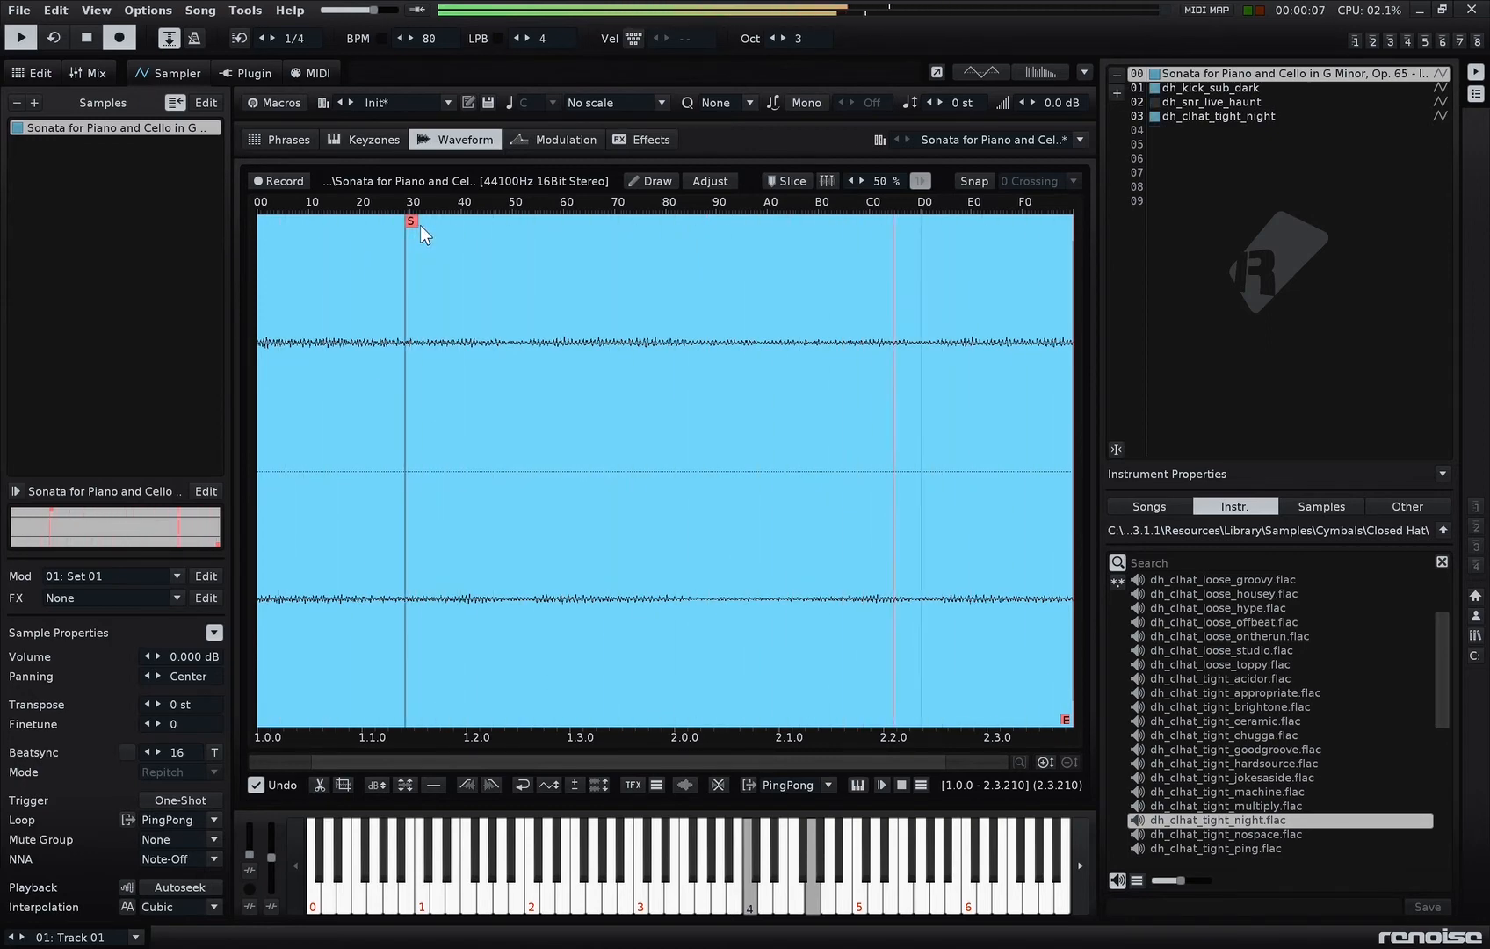
left_click_drag(418, 220, 678, 223)
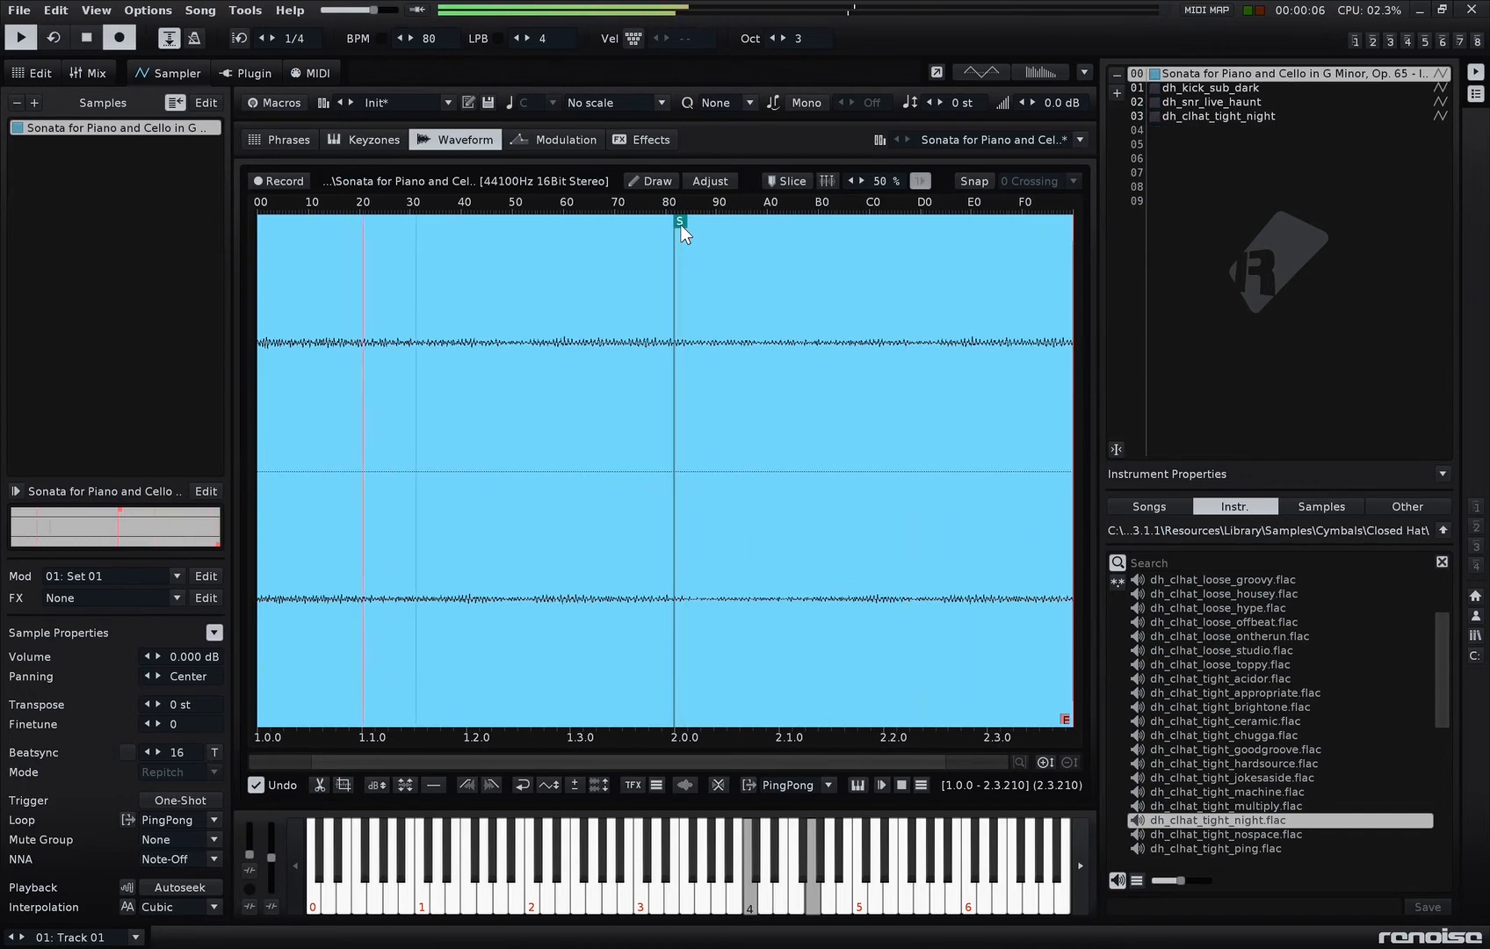
left_click_drag(677, 220, 718, 228)
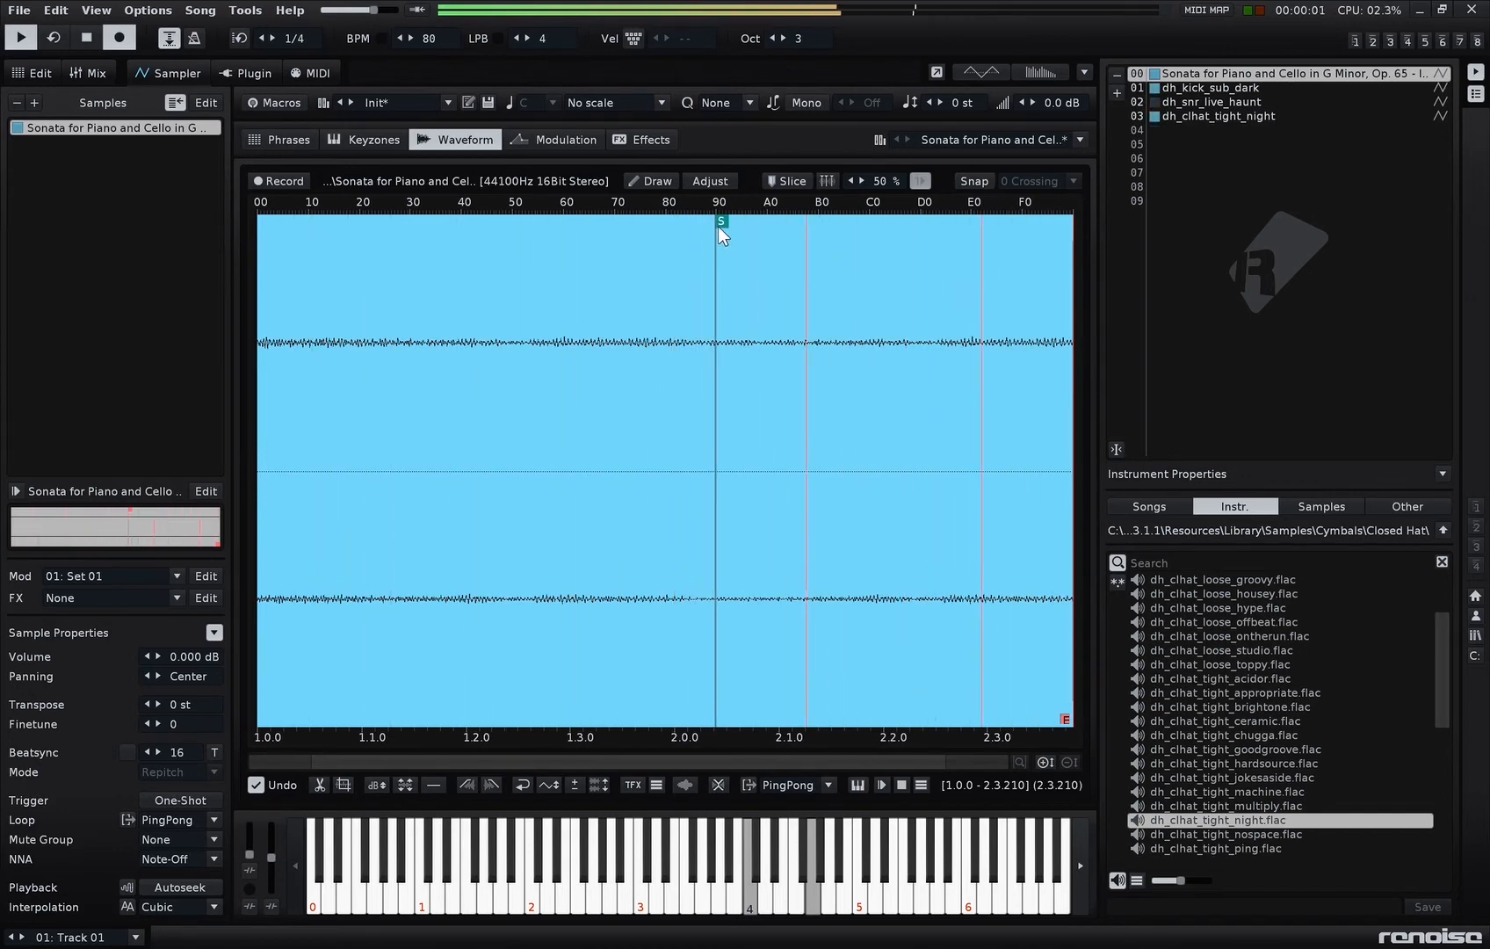
left_click_drag(719, 230, 880, 249)
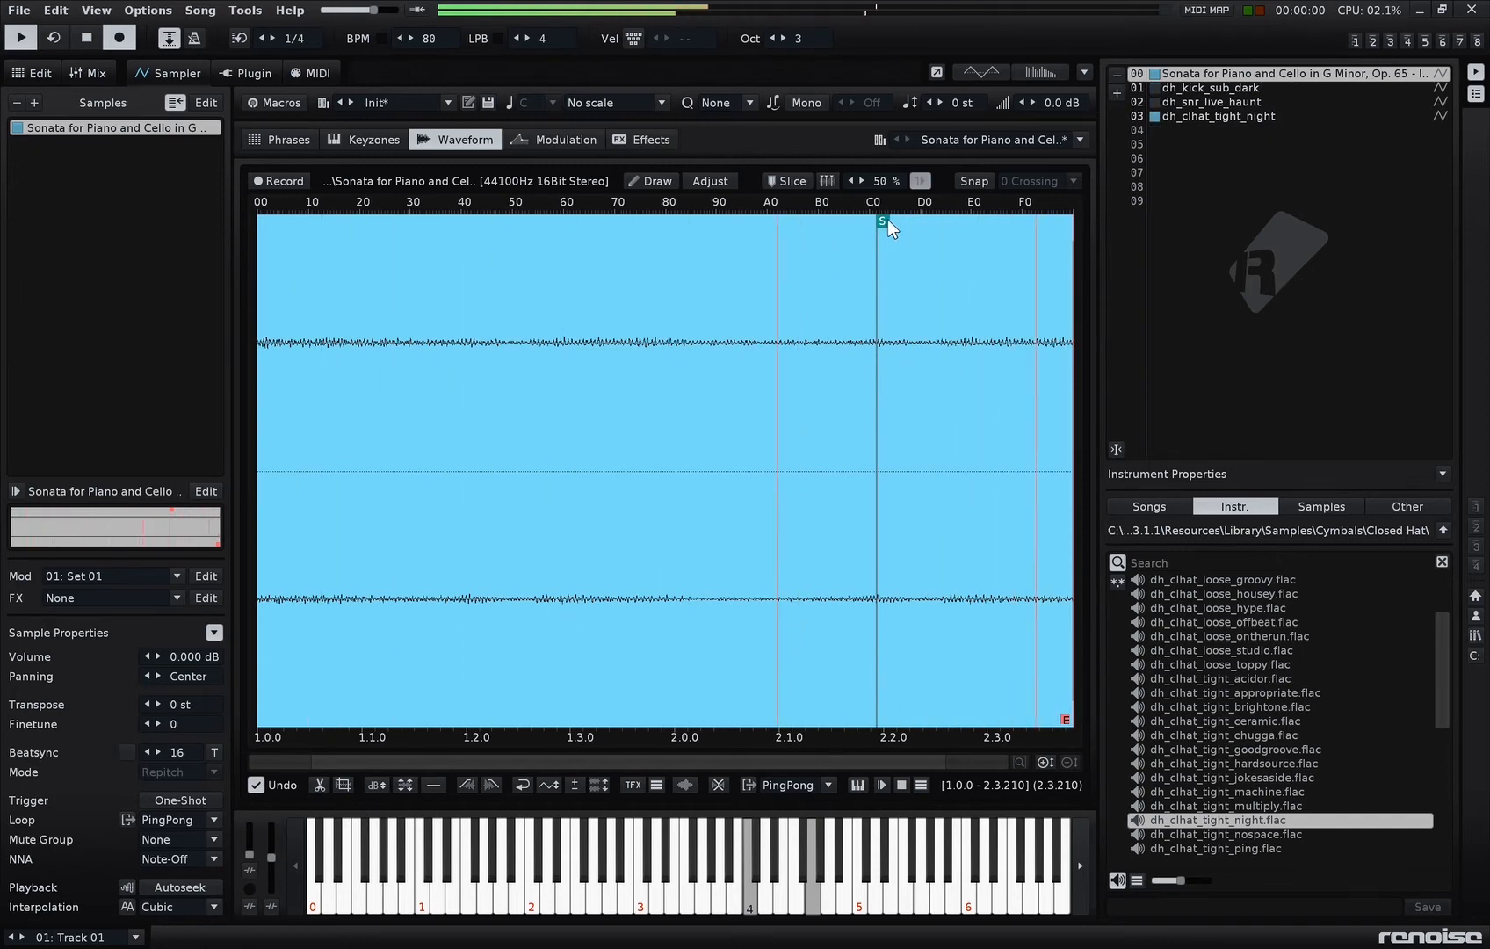
left_click_drag(886, 221, 878, 221)
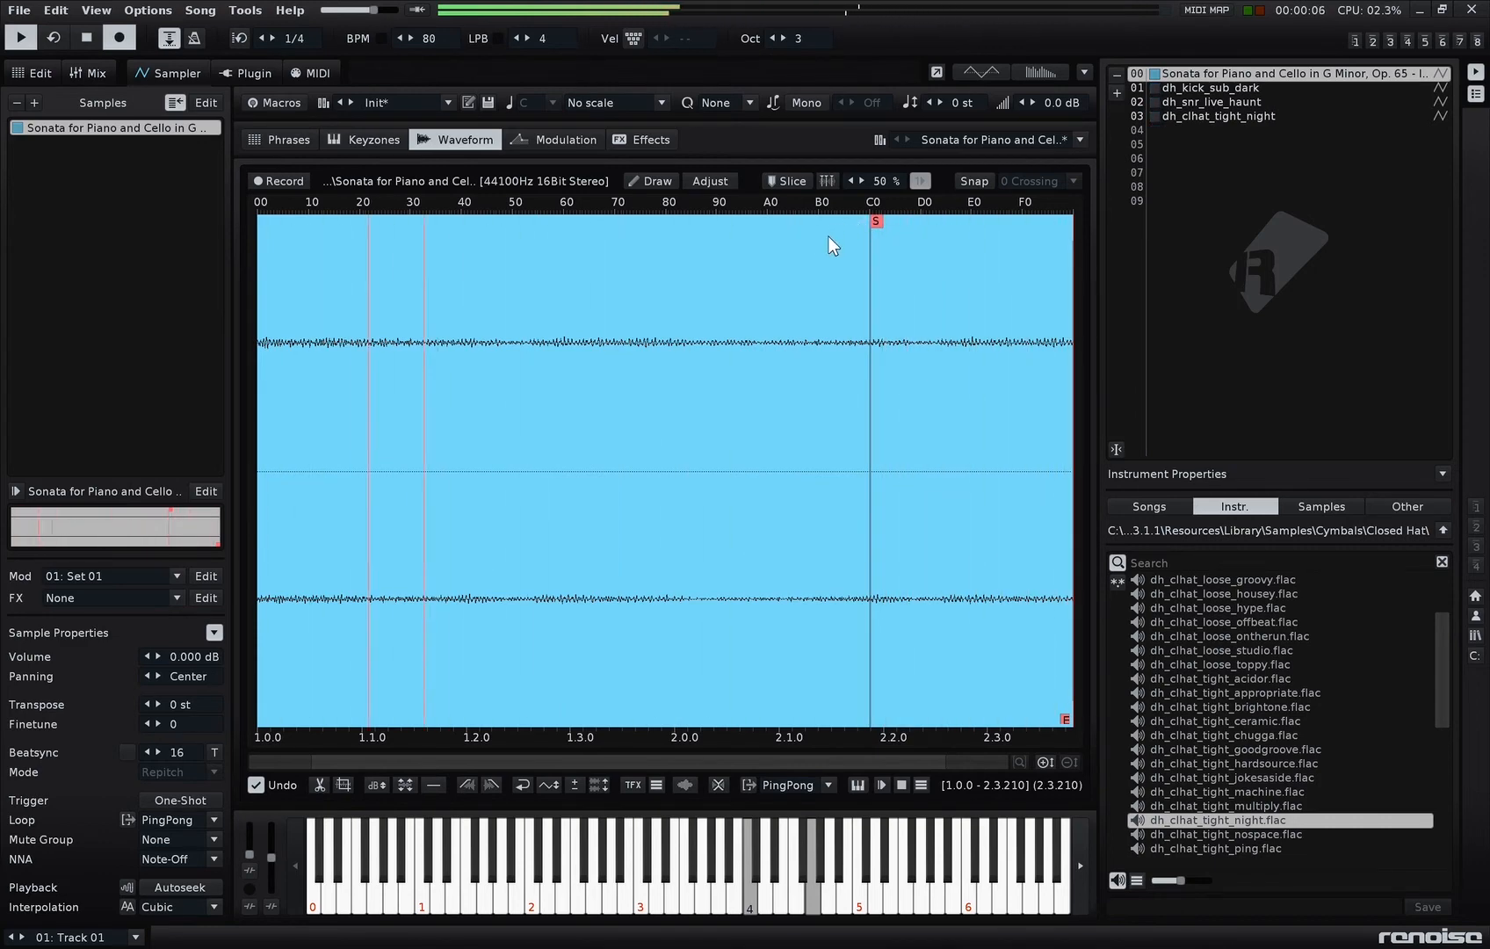
left_click(39, 70)
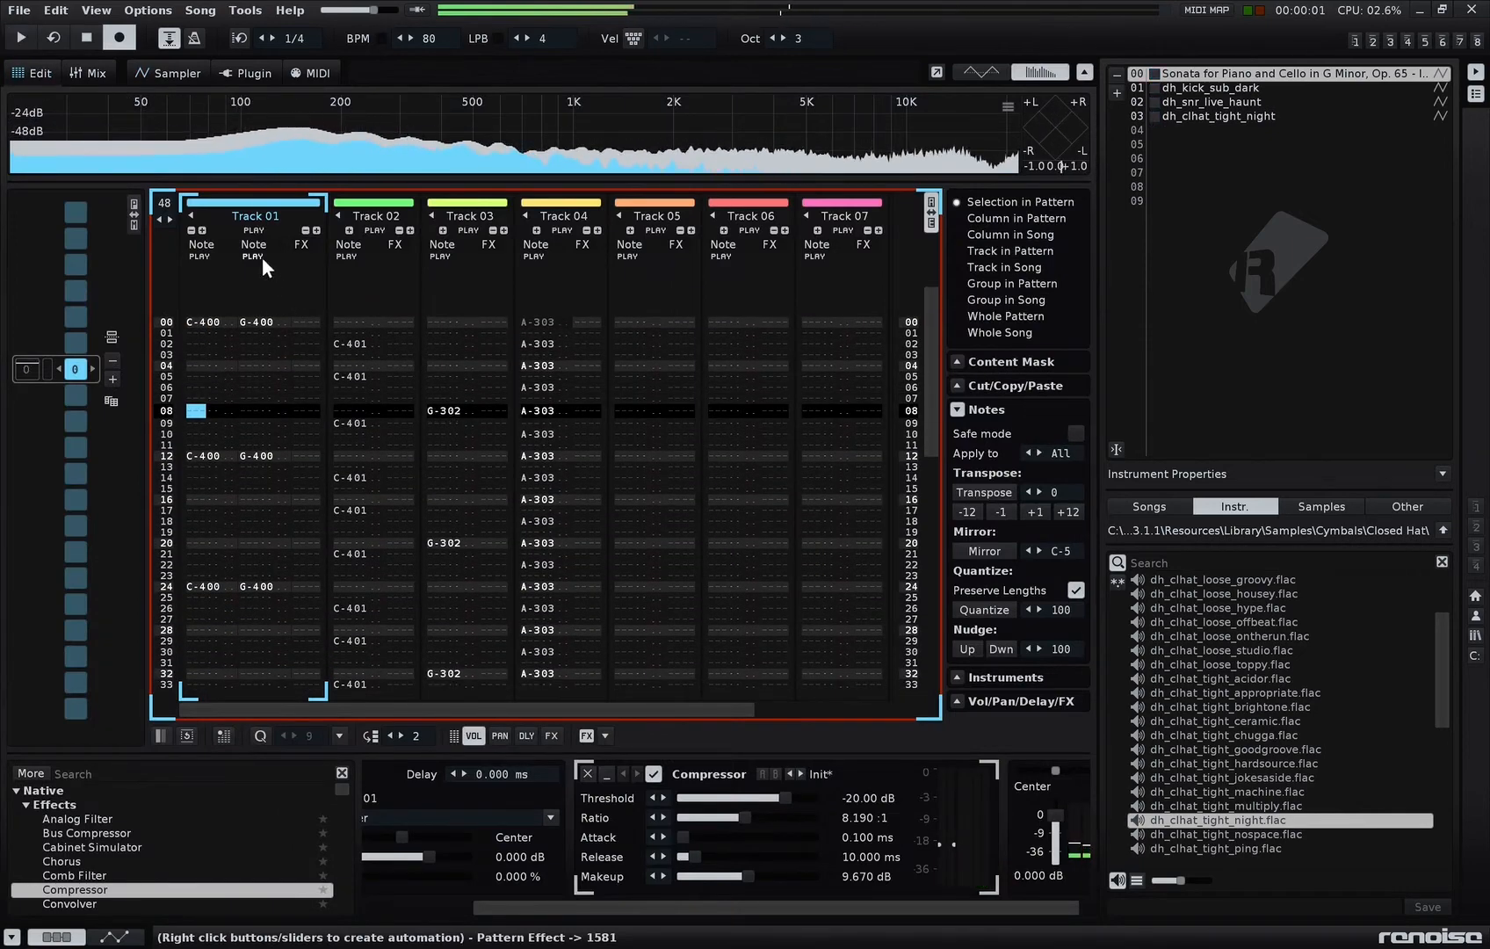
Step: Add two note columns to Track 01 and copy the C-4 notes of its first note column
double_click(202, 230)
left_click_drag(201, 321, 265, 689)
key("space")
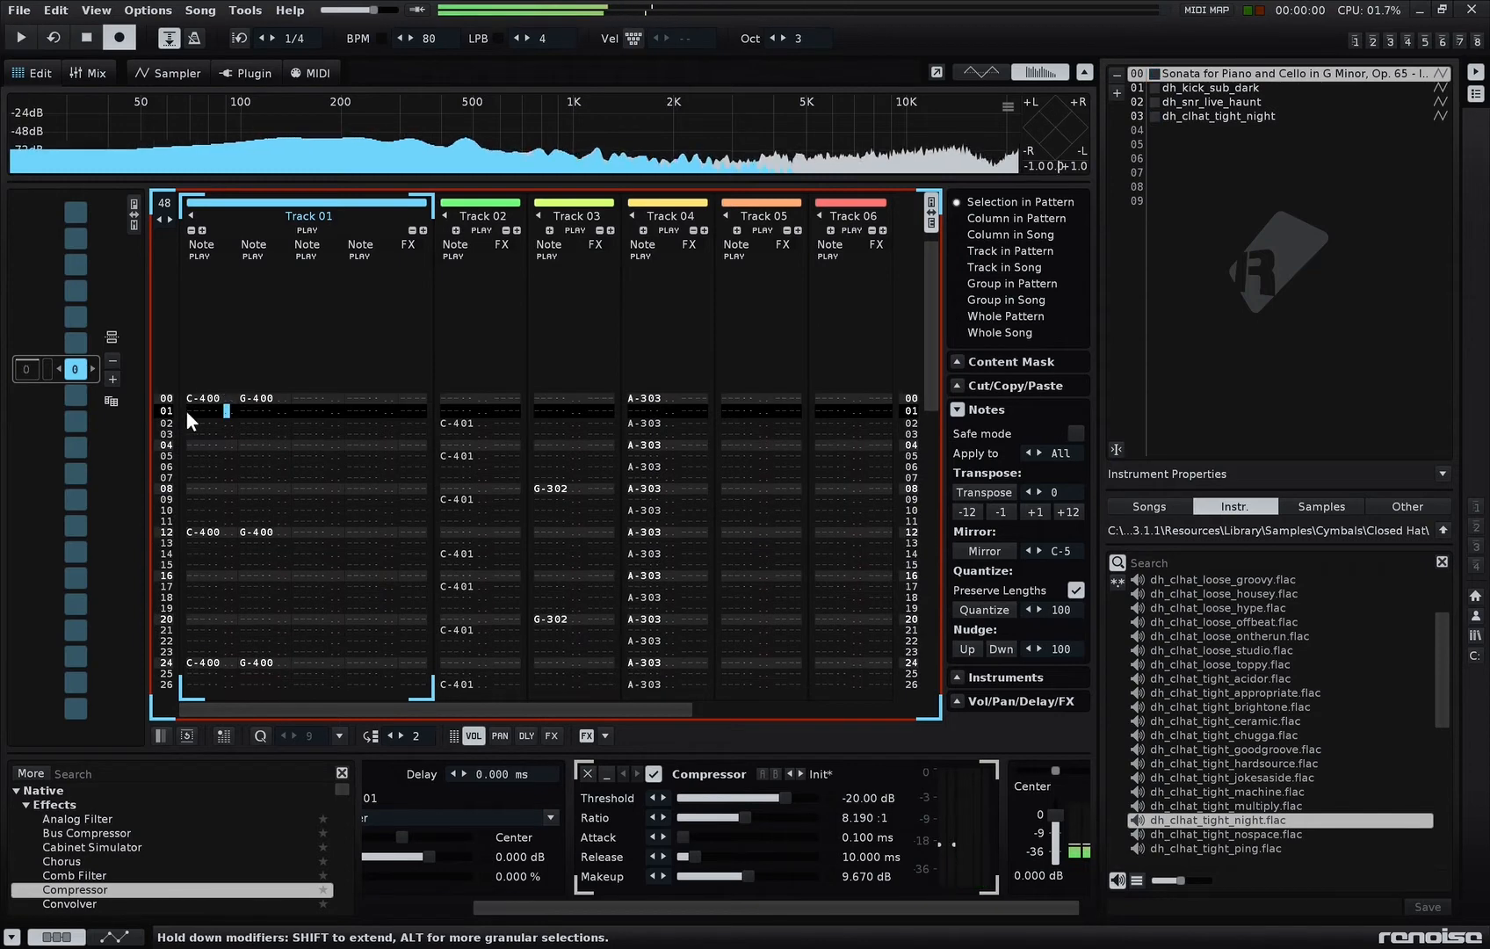
left_click_drag(225, 689, 226, 692)
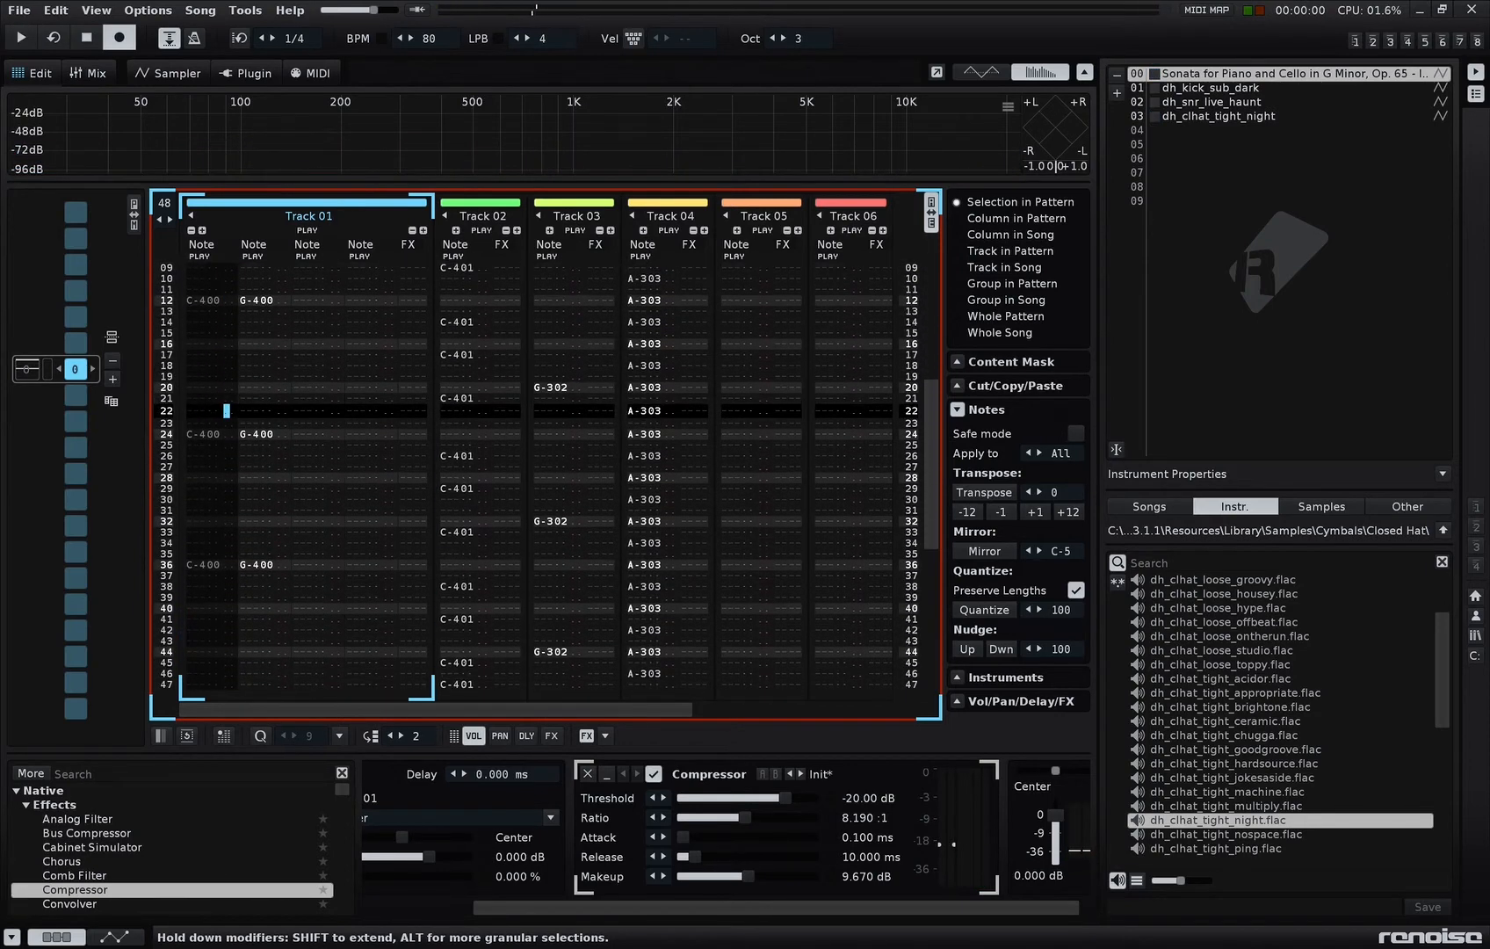
key("space")
key("space")
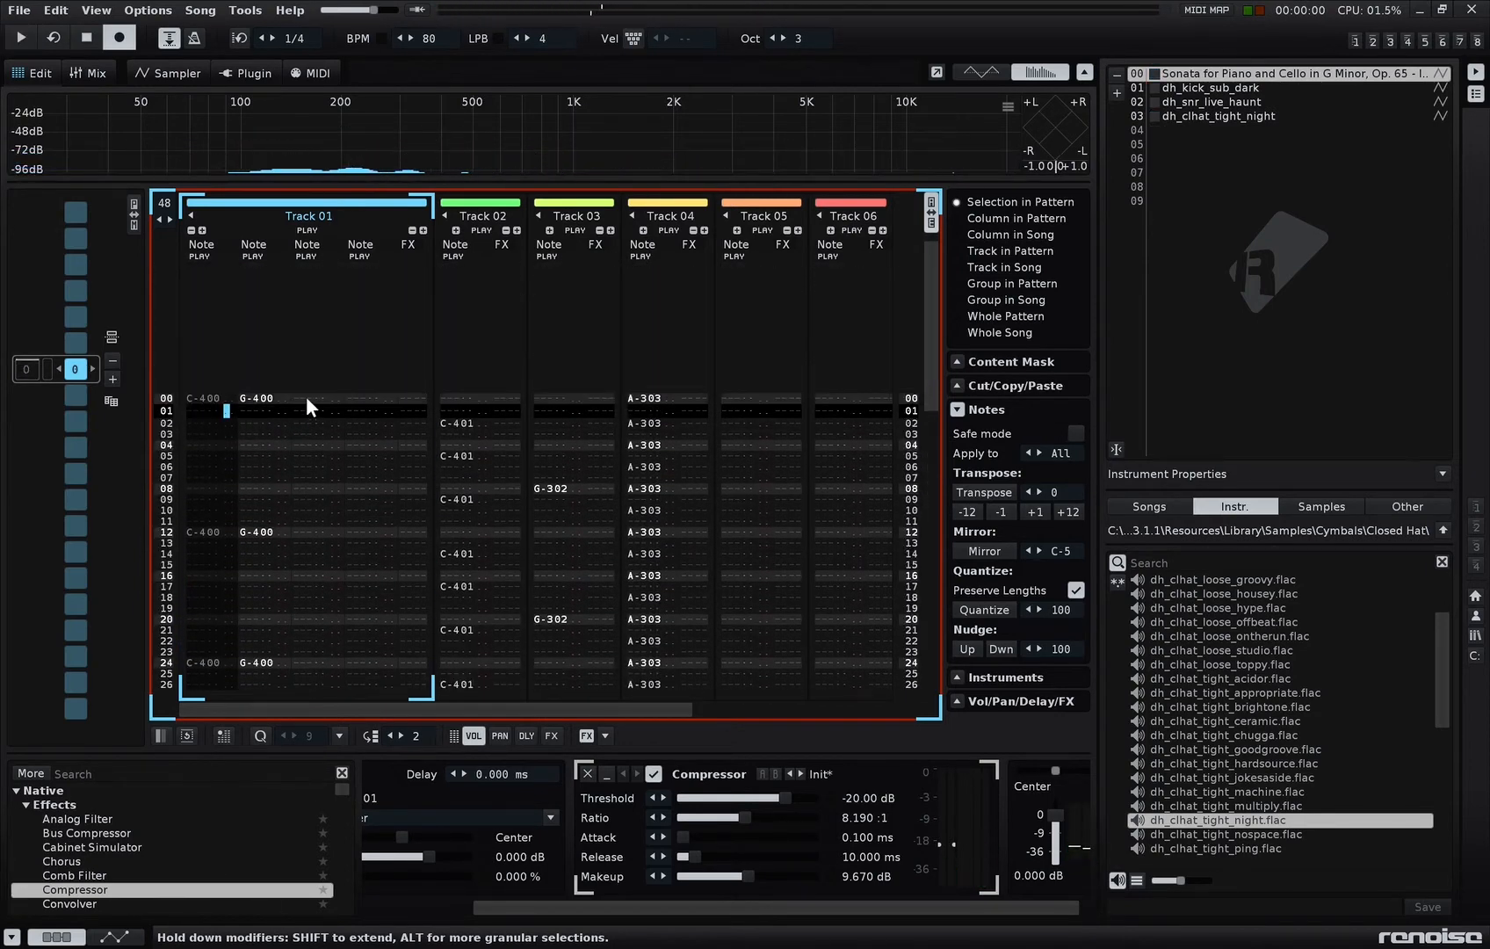
Step: Paste the copied notes into Track 01's third and fourth note columns, transpose them down an octave to C-3, and start playback
left_click(306, 395)
left_click_drag(325, 429, 398, 693)
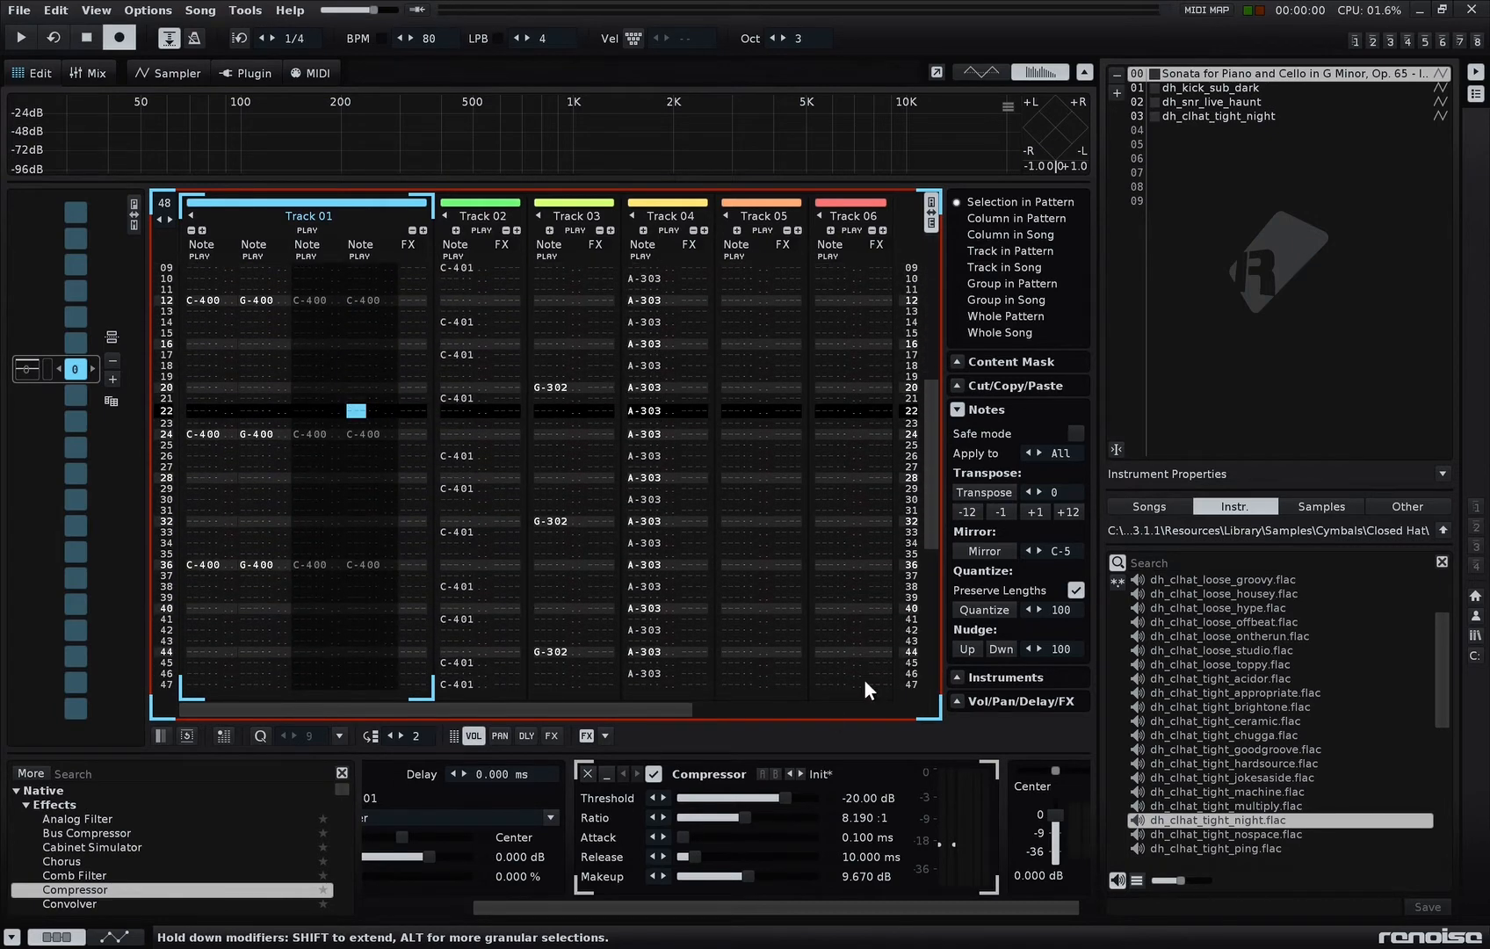
key("space")
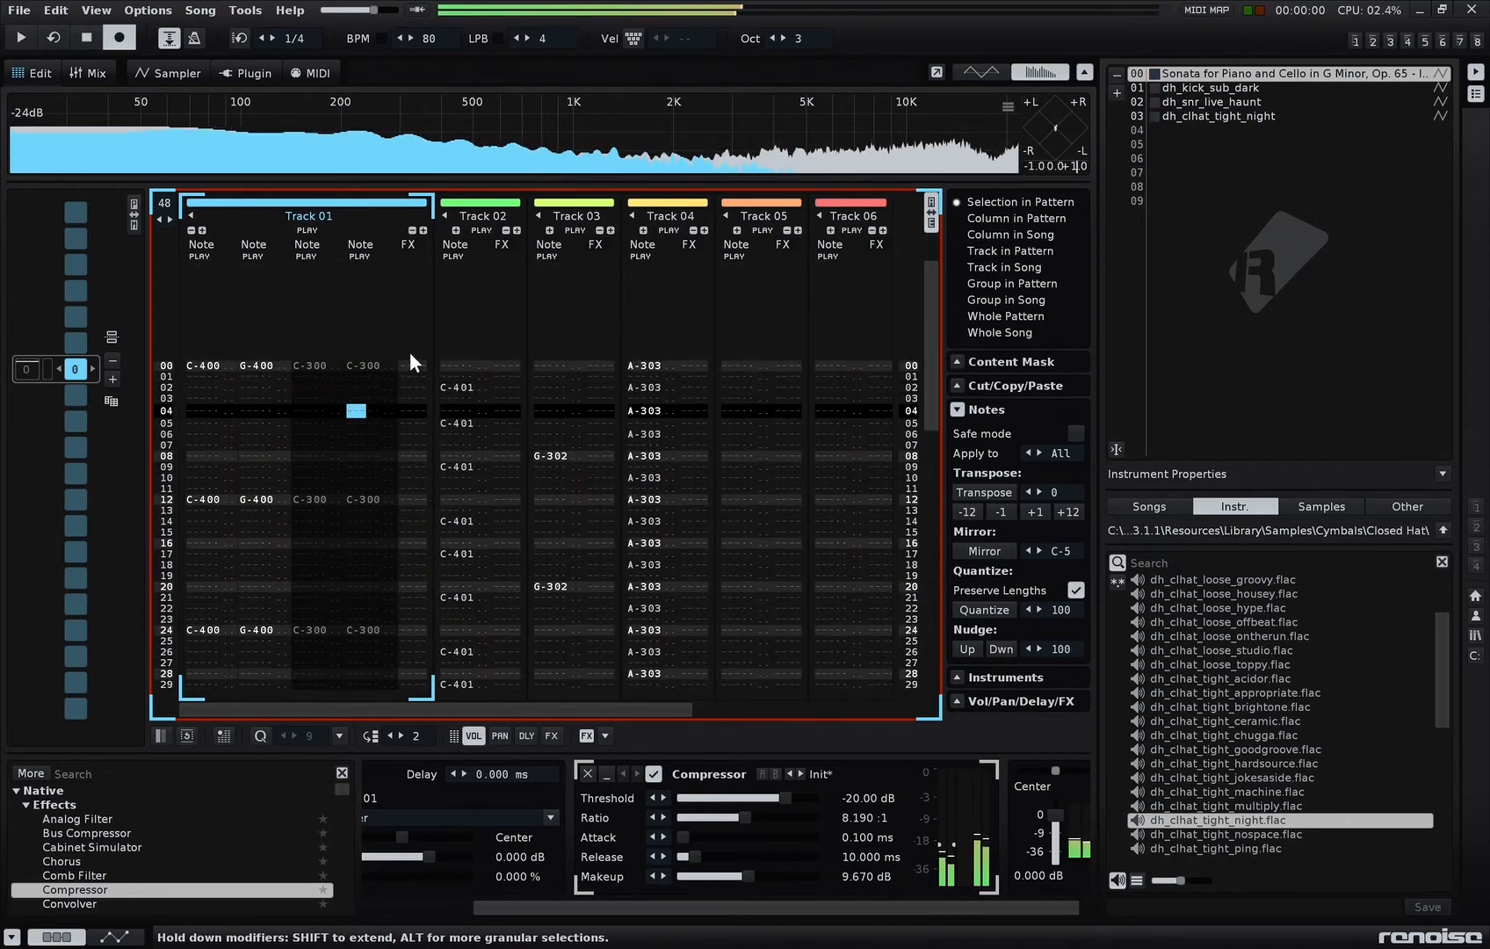
Step: Transpose the notes in Track 01's fourth note column down another octave to C-2 and play the pattern
key("space")
left_click(410, 353)
left_click_drag(378, 407, 366, 945)
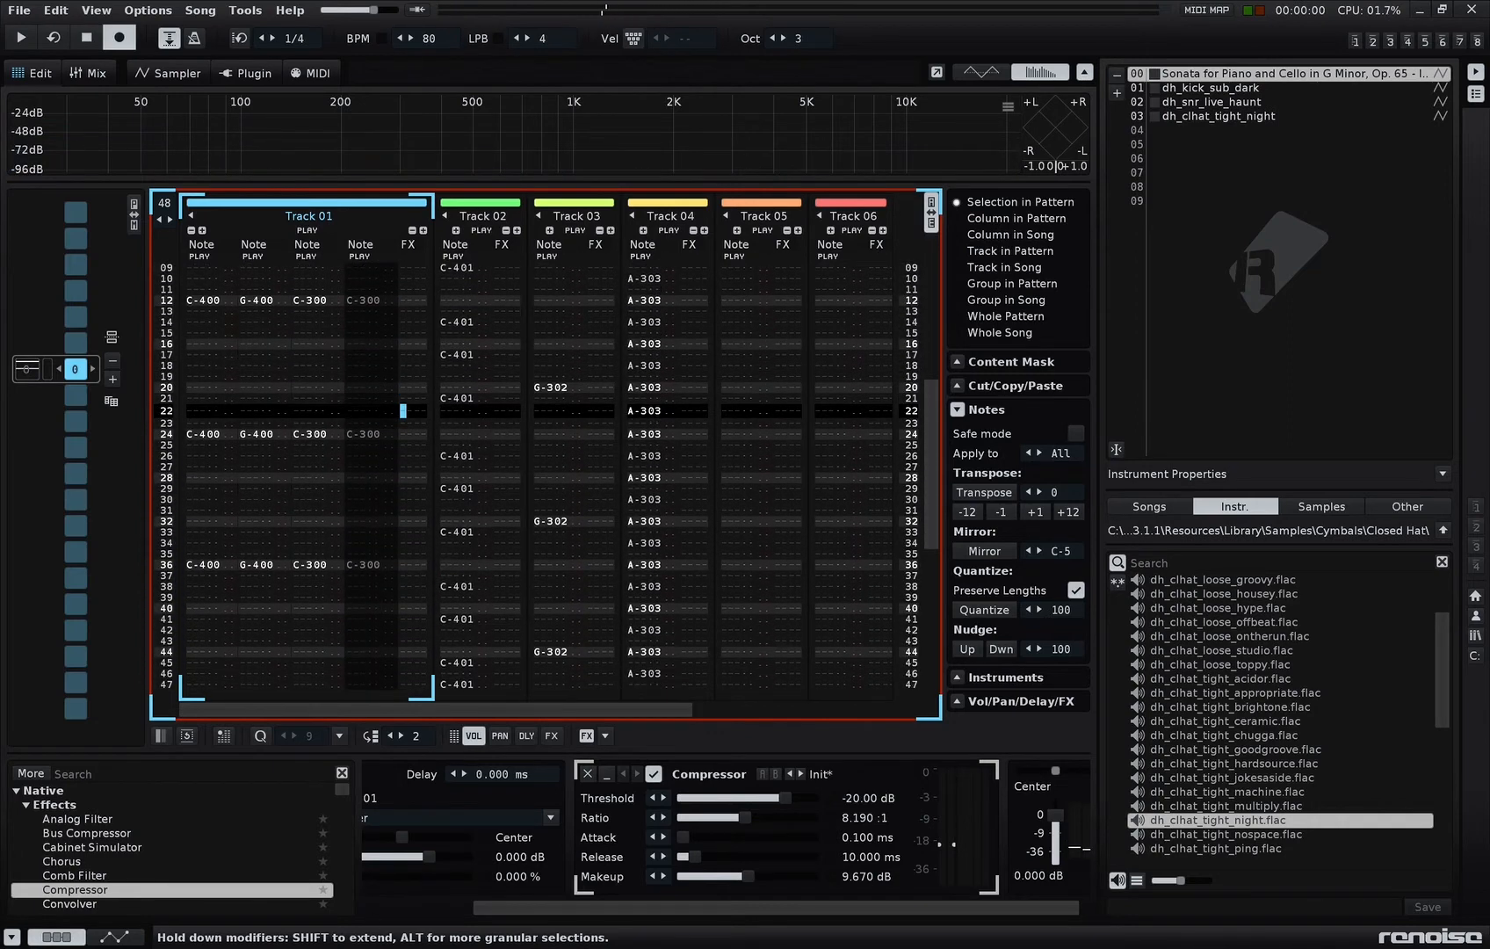
left_click(966, 517)
key("space")
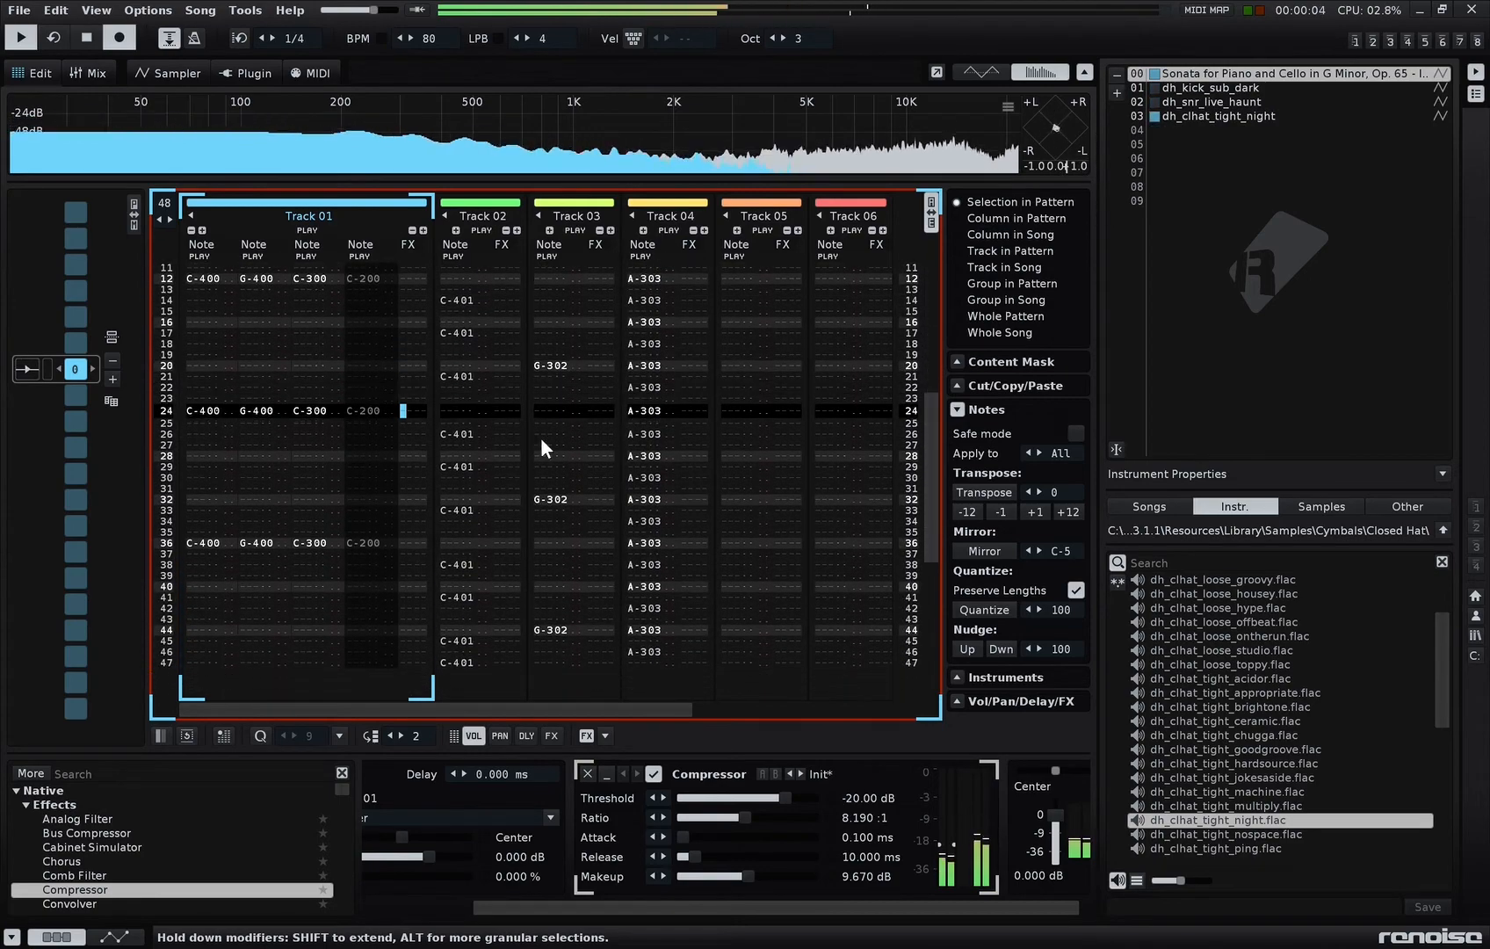
Step: Transpose the G-4 notes in Track 01's second note column, trying C-4 and C-5 during playback, and settle on C-3
key("space")
left_click_drag(250, 527, 265, 61)
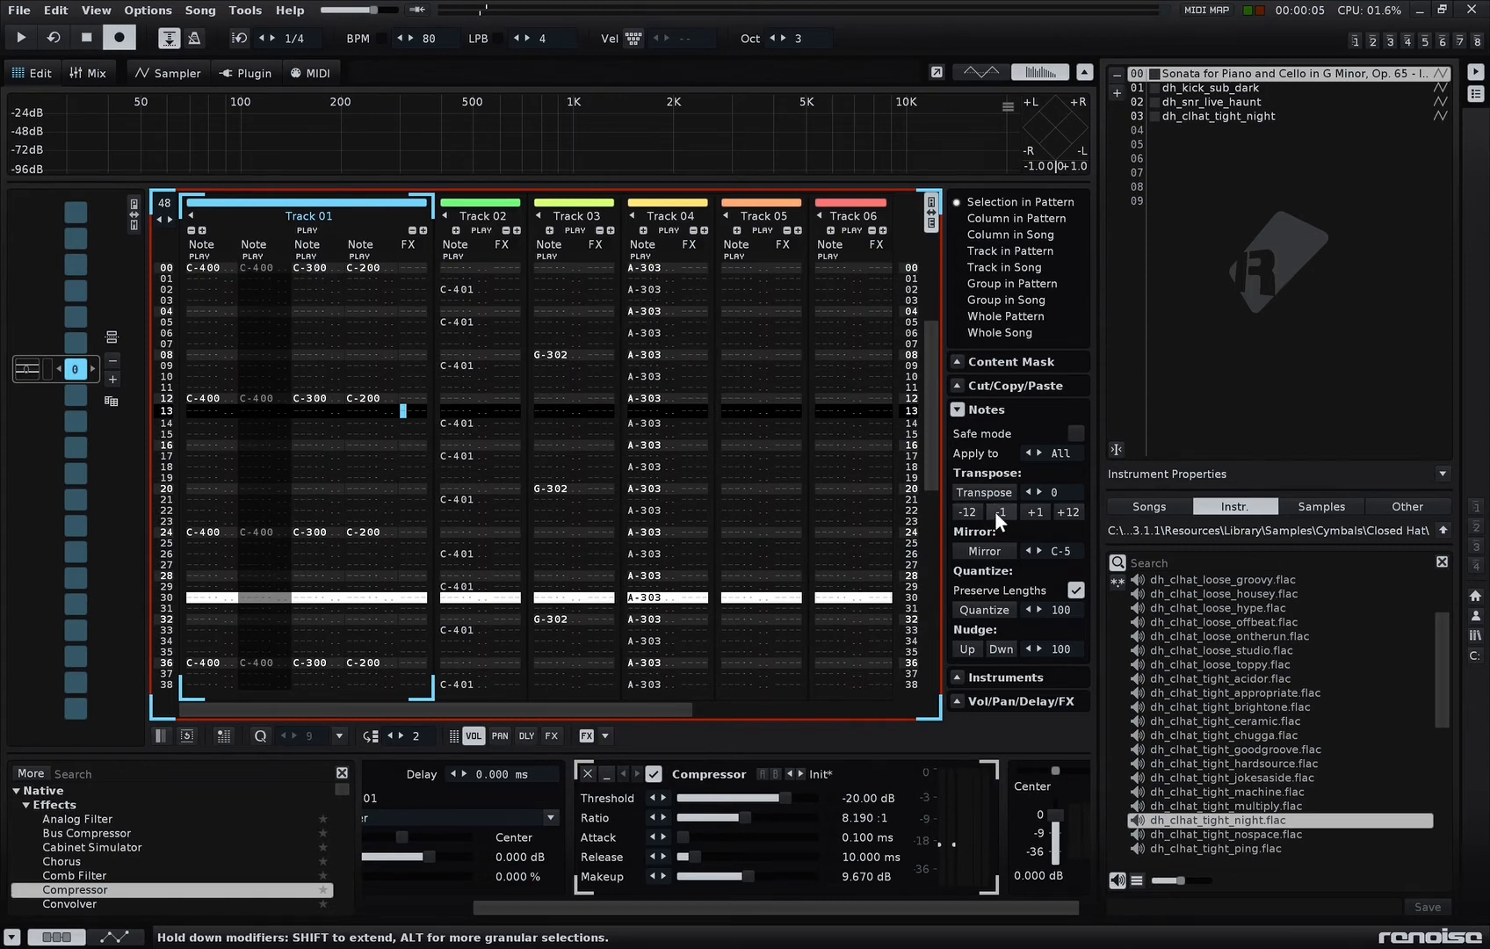
key("space")
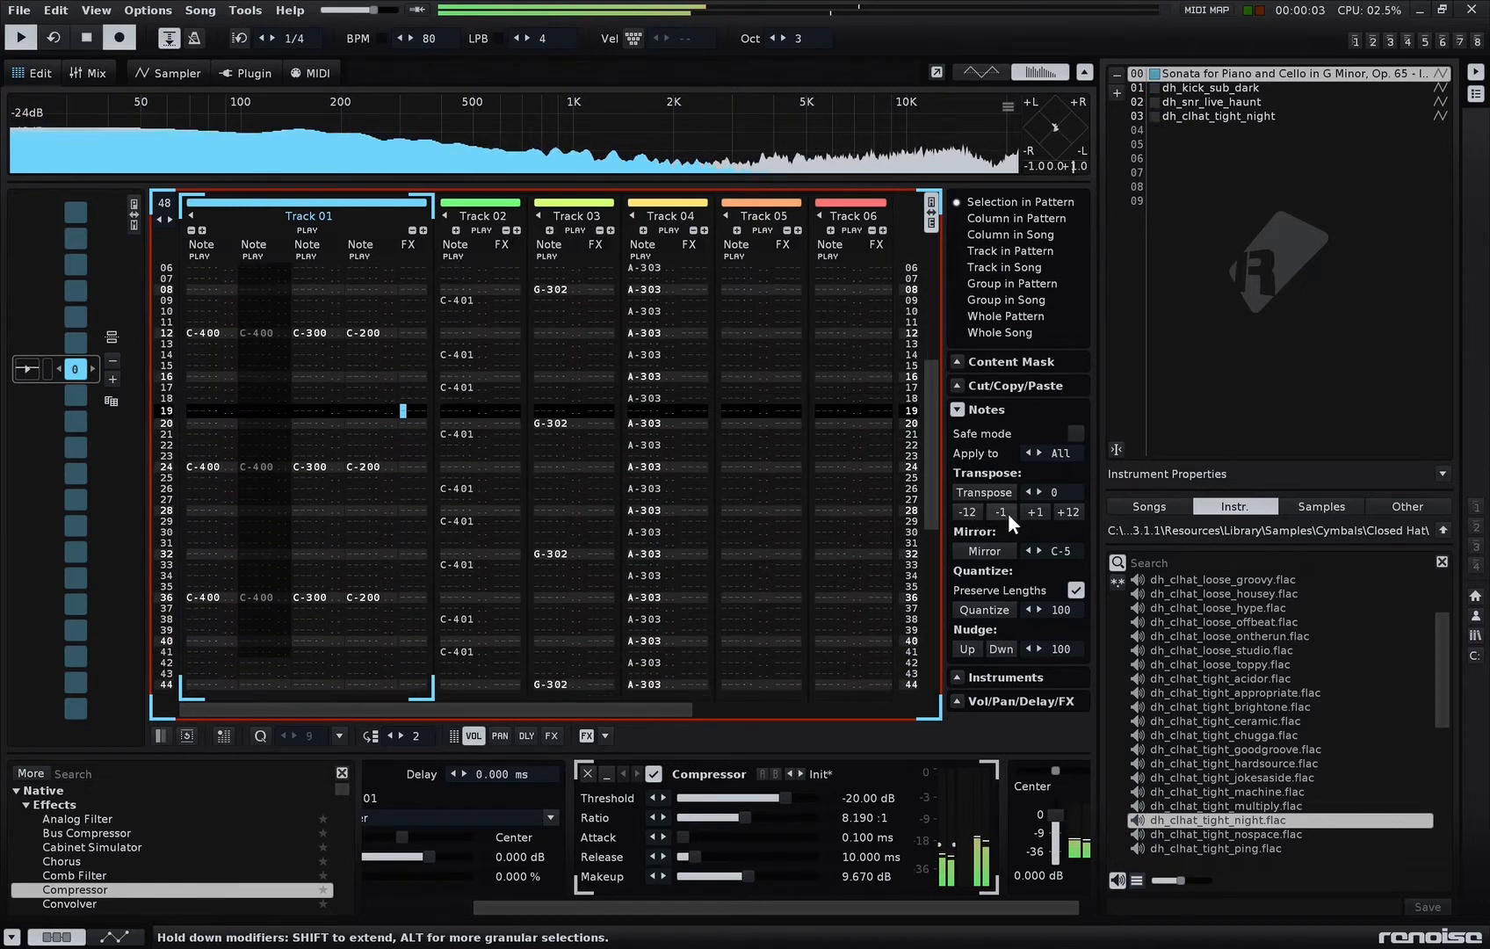
left_click(1064, 507)
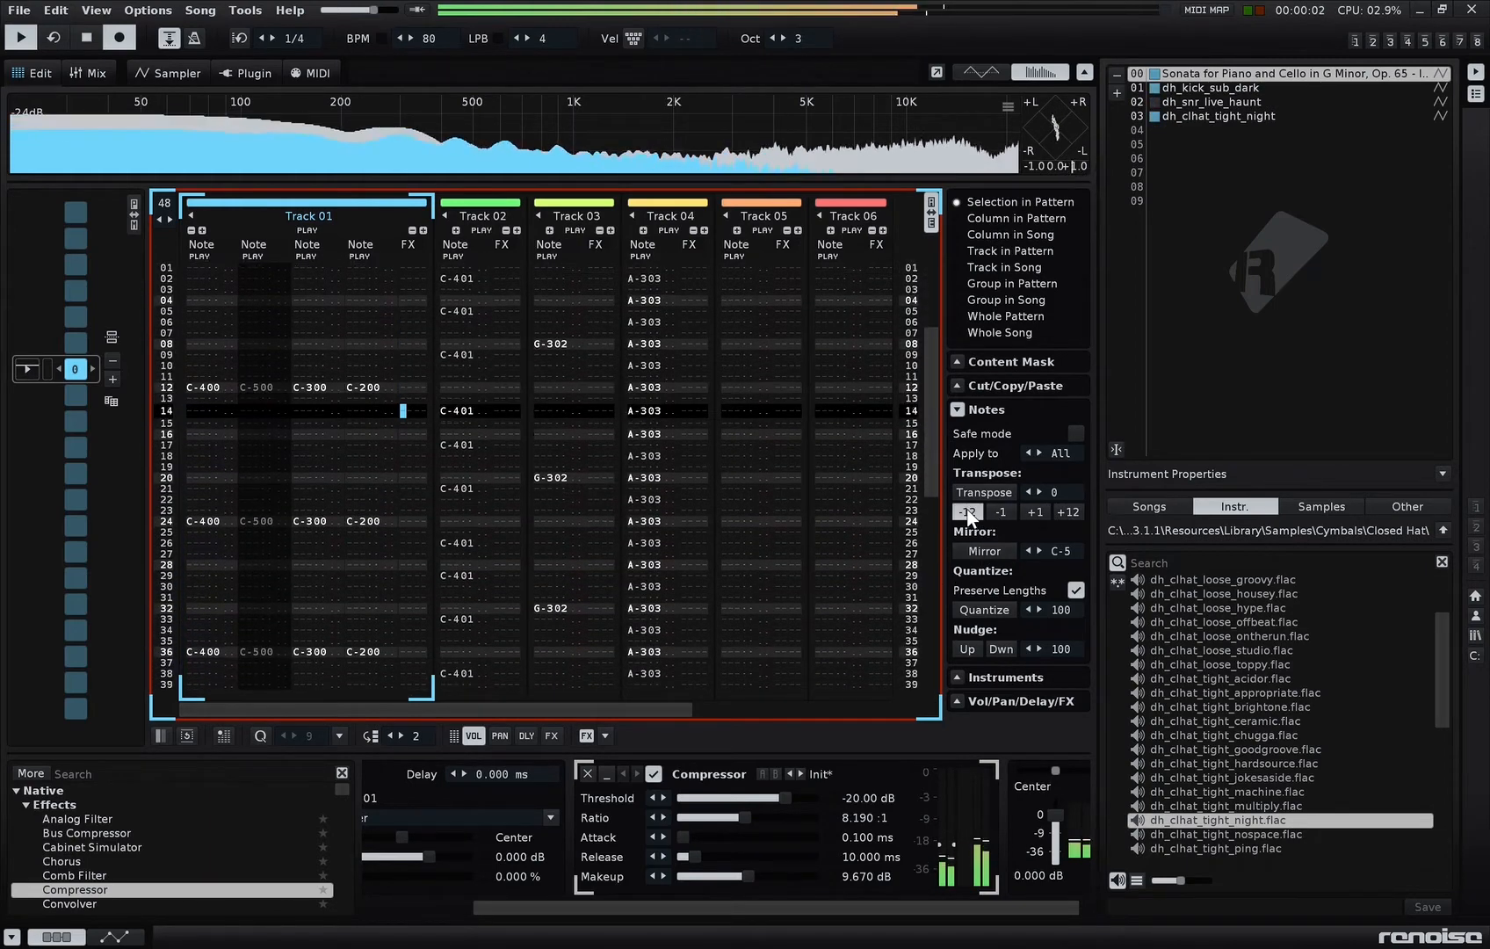
left_click(963, 511)
left_click(962, 509)
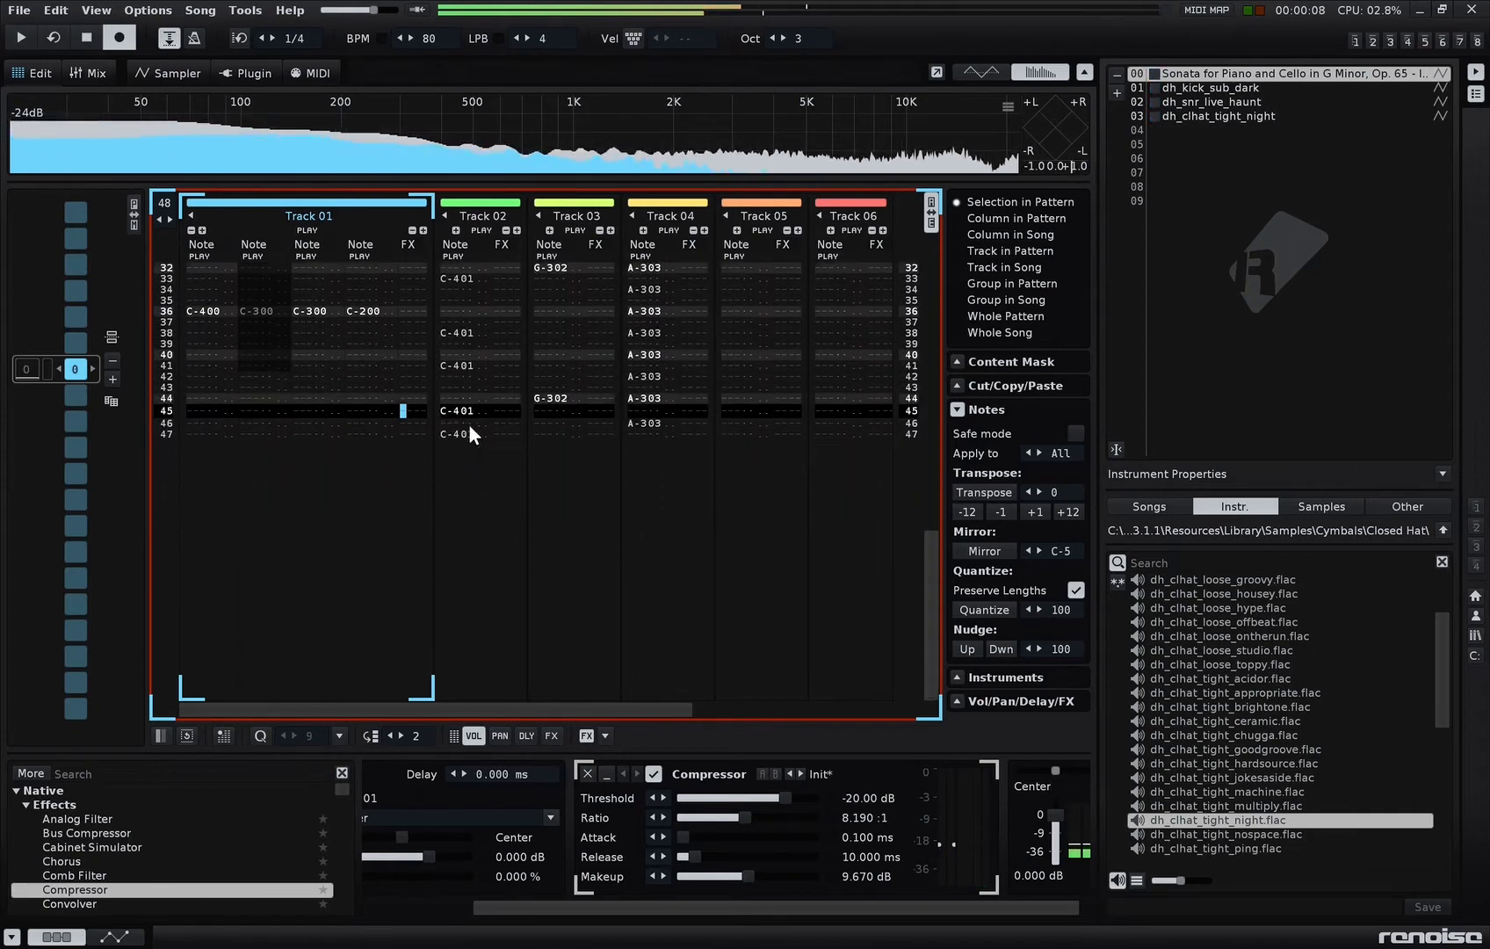
Step: Delete the kick note on line 47 of Track 02 and resume playback
left_click_drag(468, 423, 468, 440)
key("space")
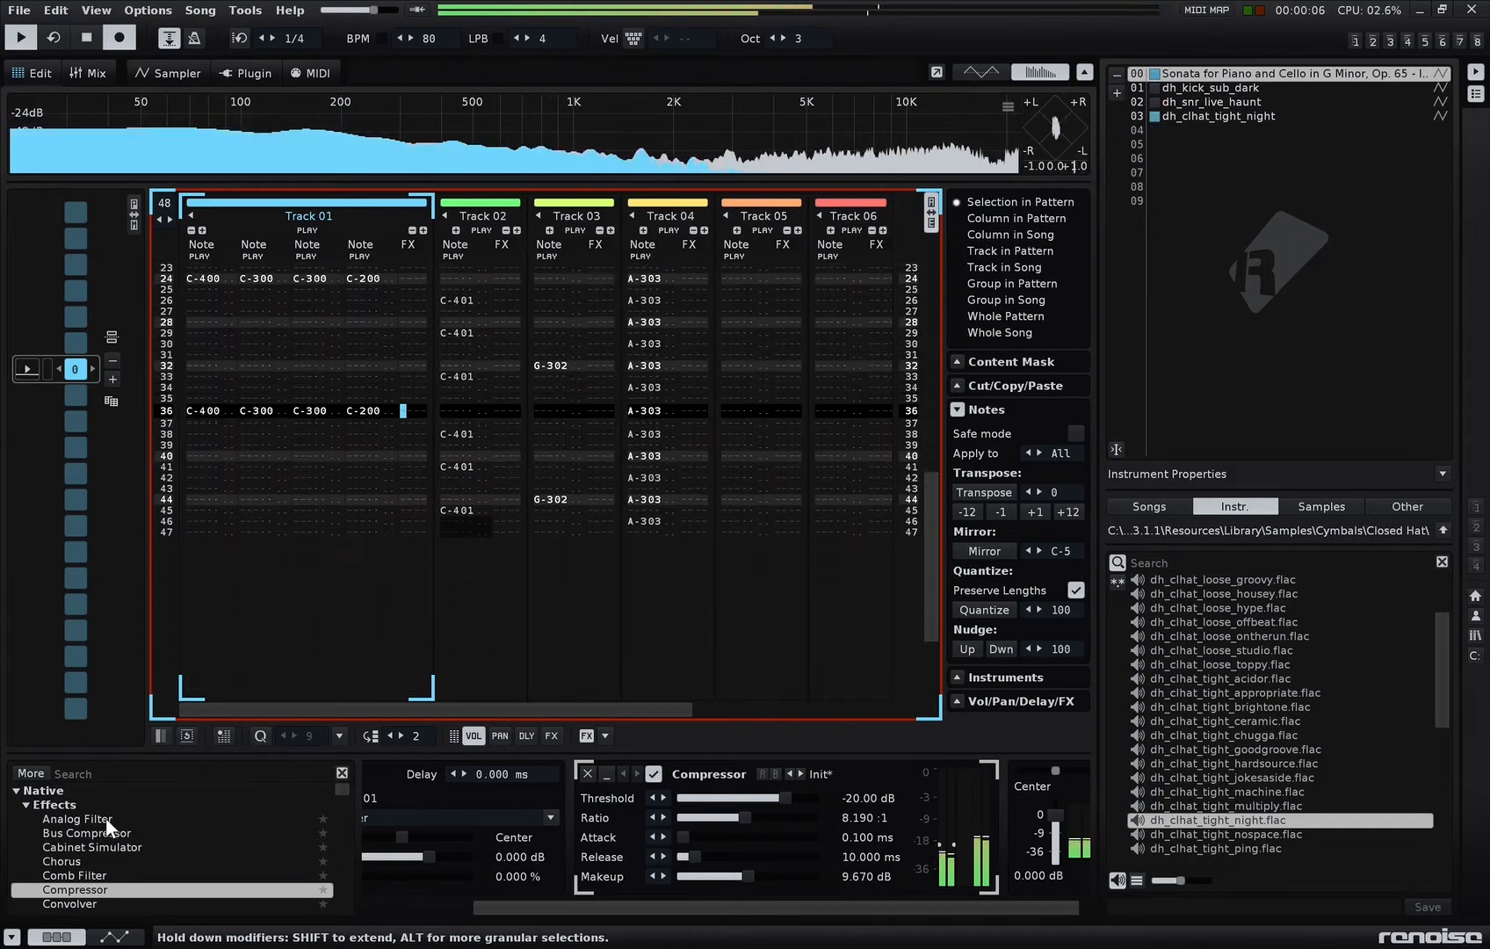
Step: Add an EQ 10 to Track 01, open the mixer, and move one upper EQ band to a strong boost at about 148 Hz
scroll(119, 873, "down", 2)
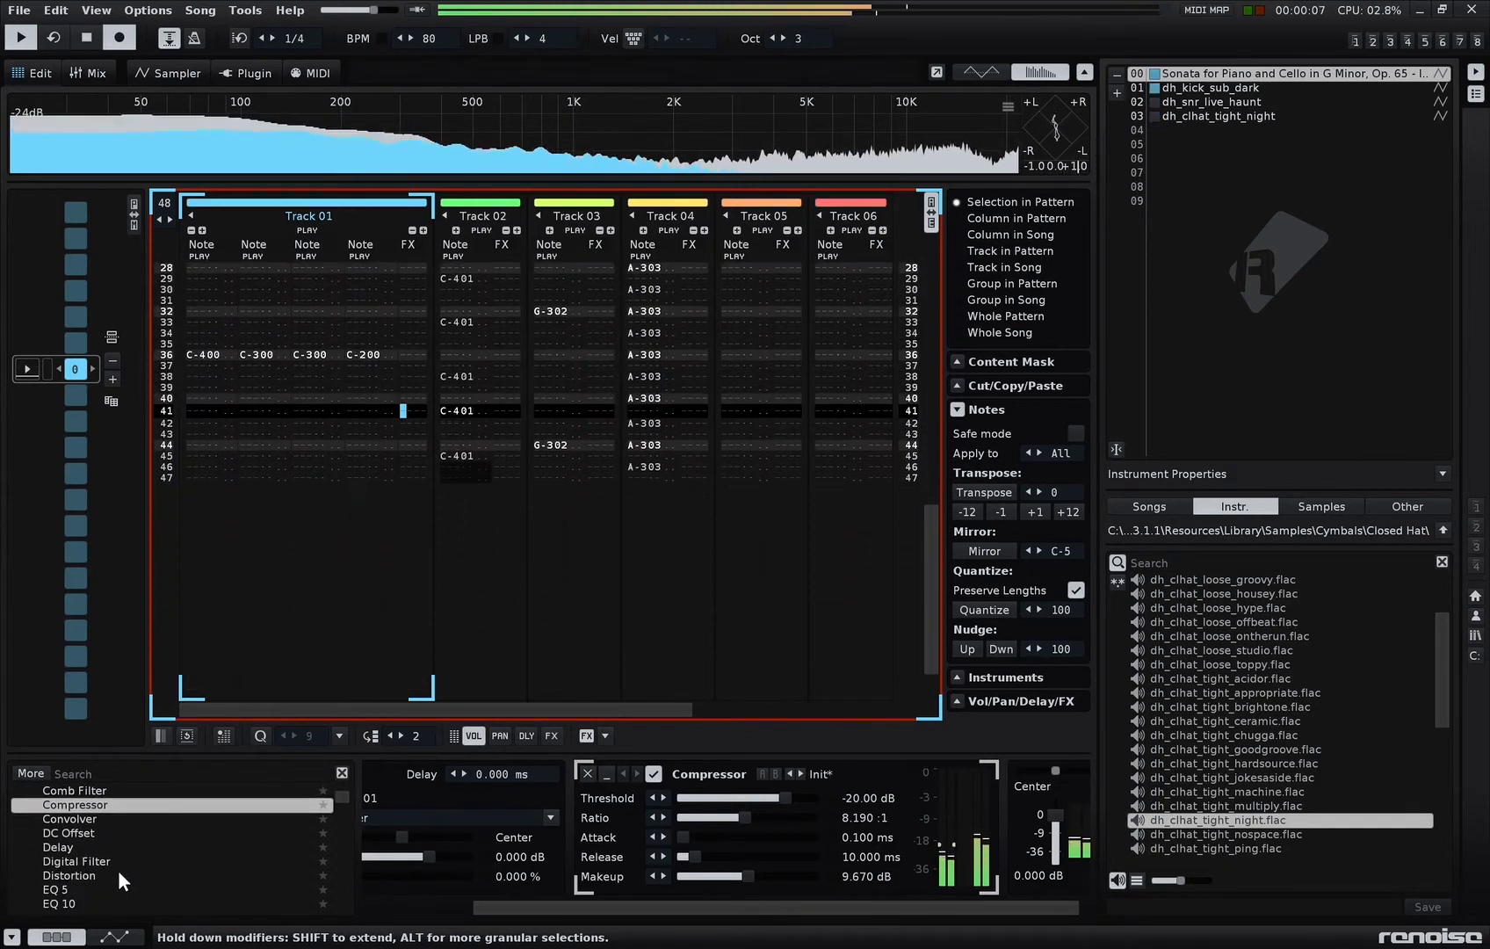
double_click(80, 899)
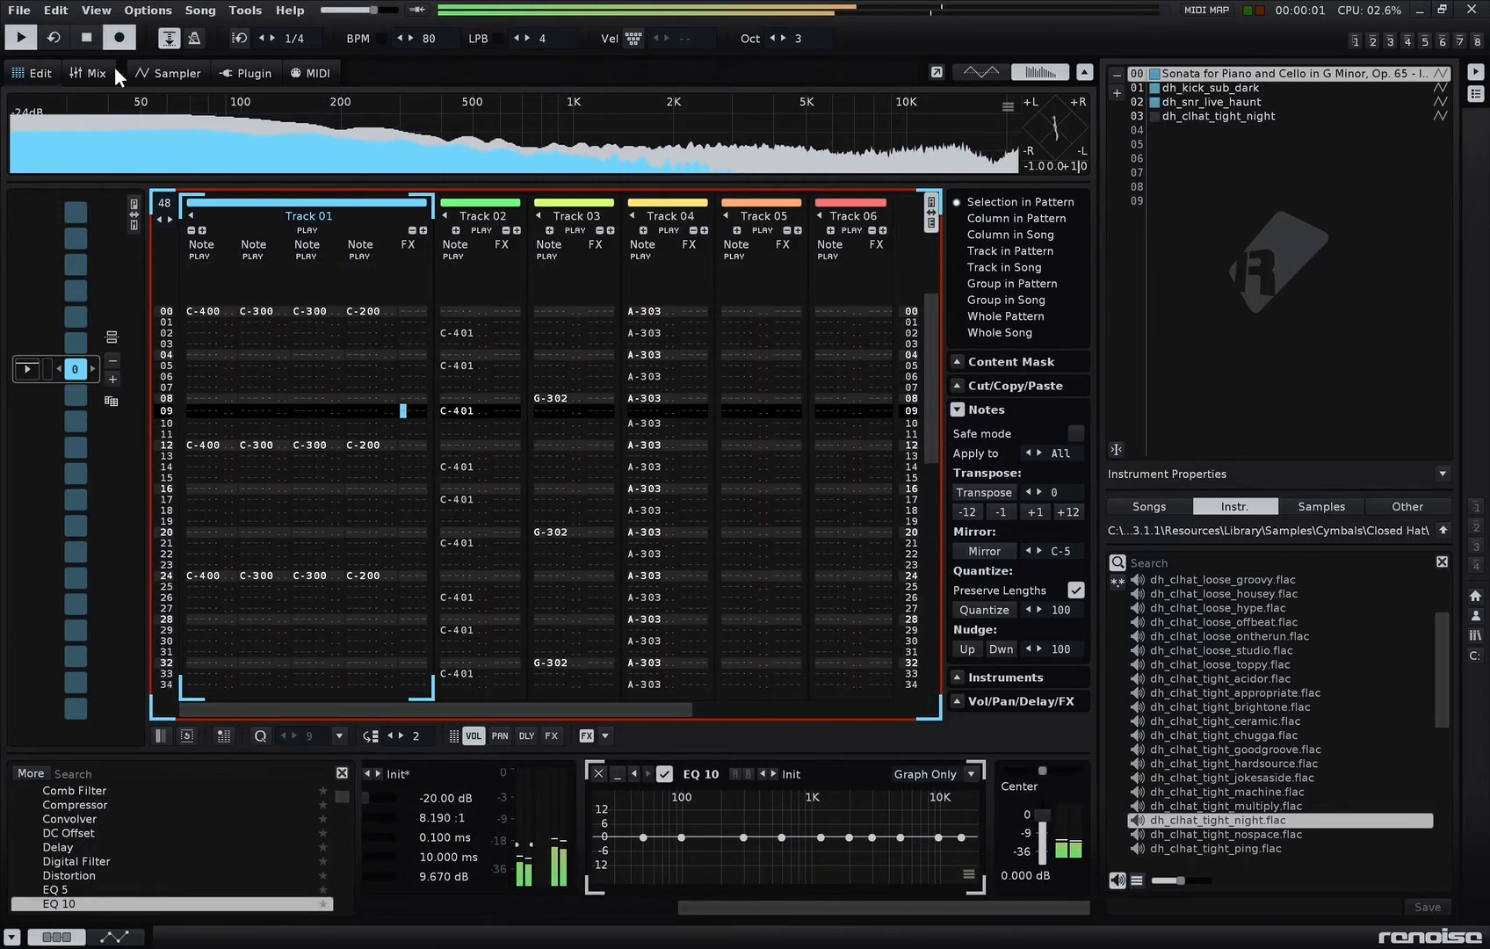
left_click(90, 73)
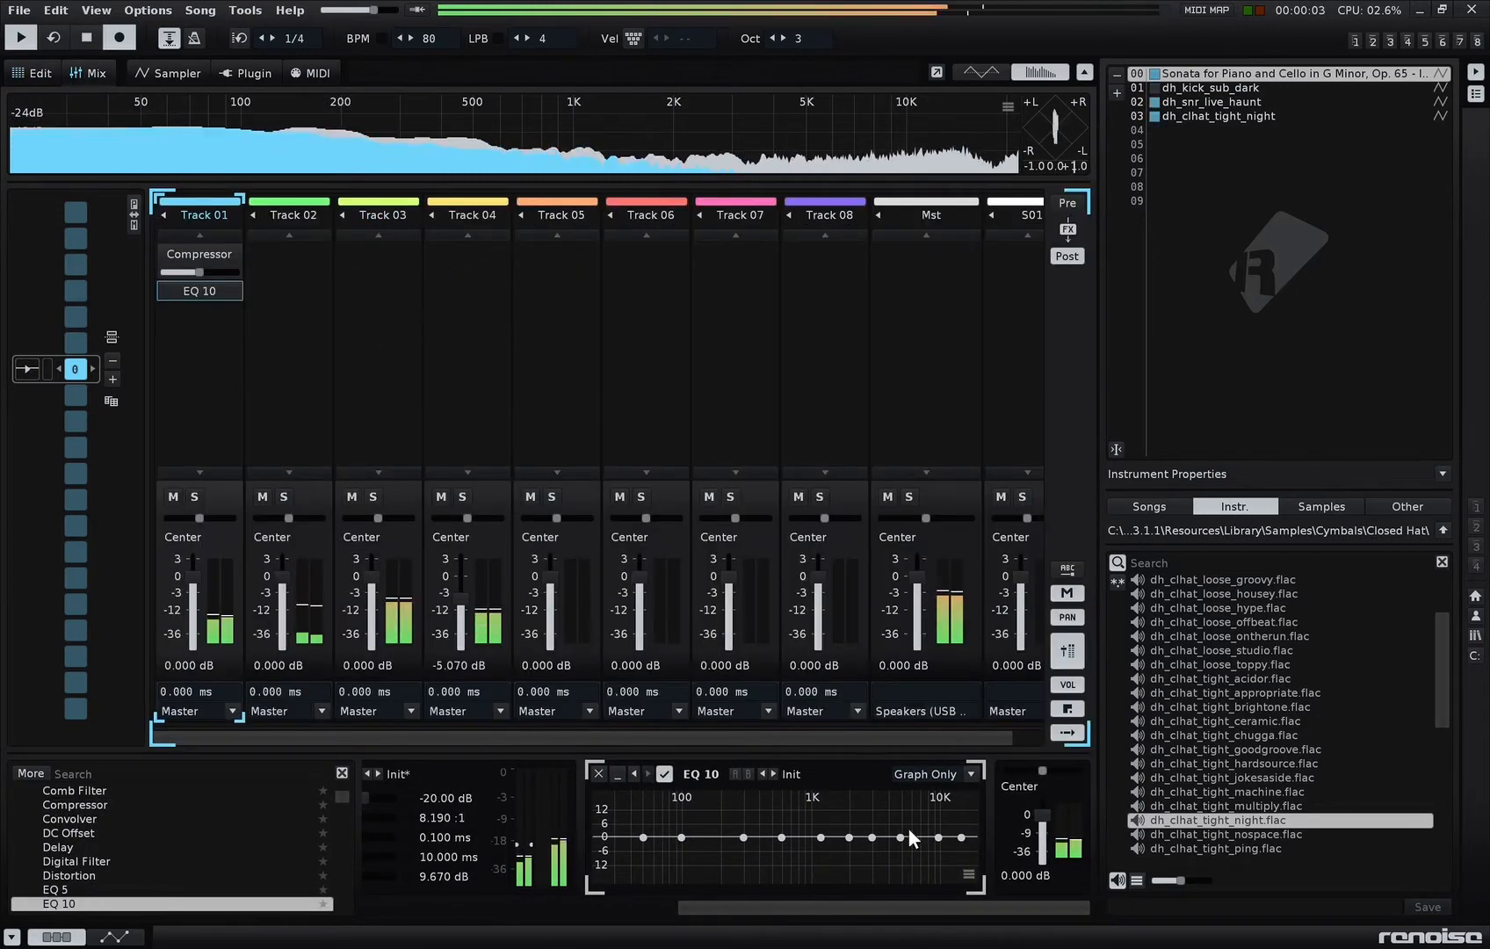
left_click_drag(900, 836, 700, 793)
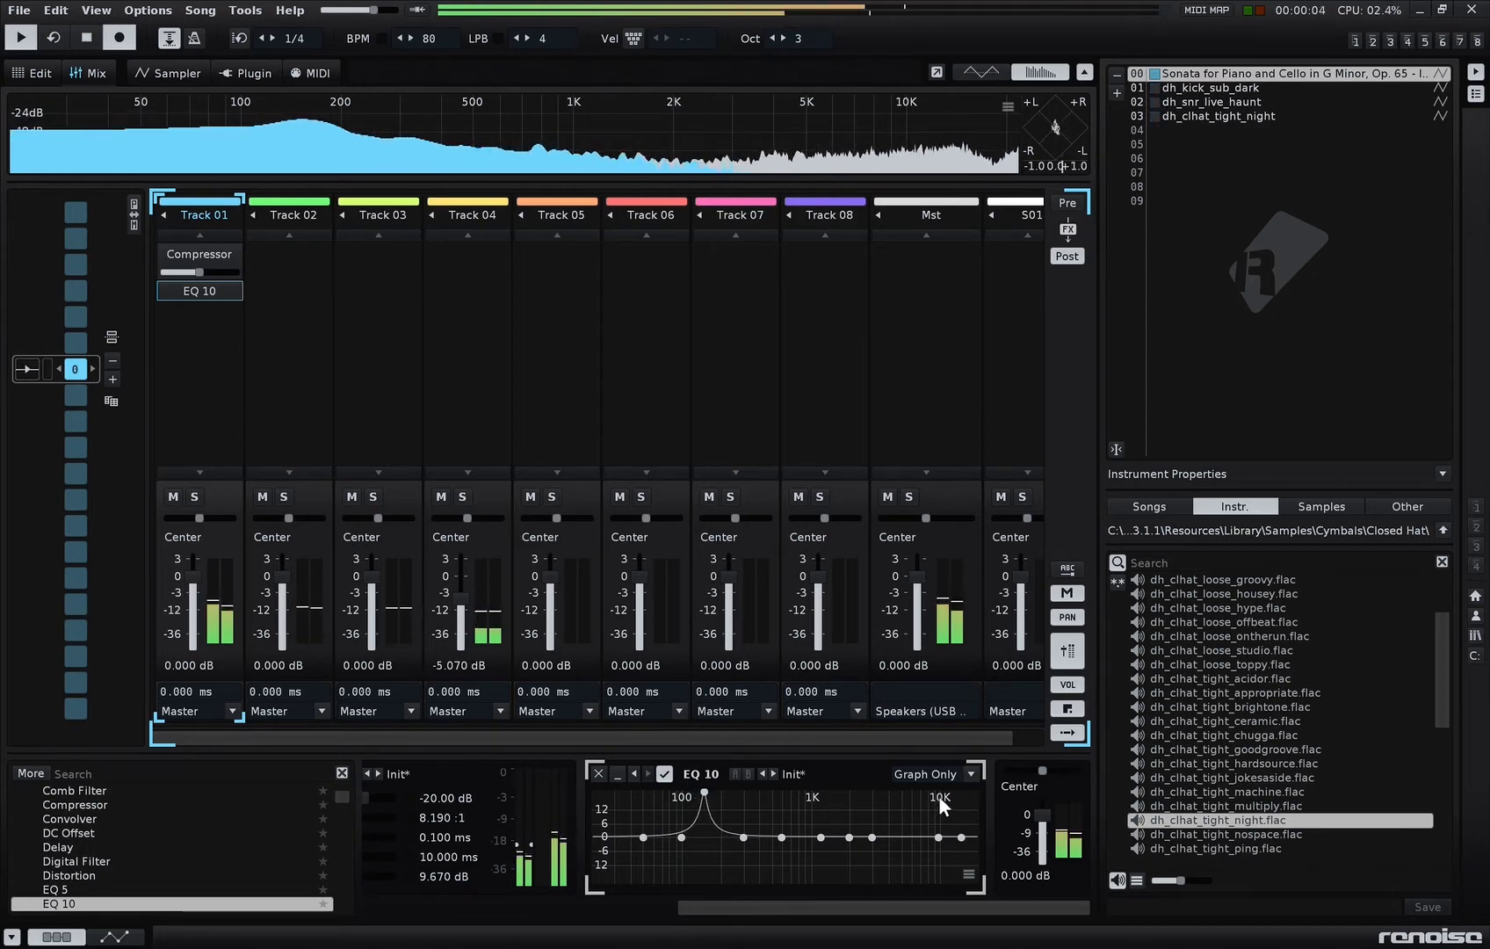
Step: Cut the EQ 10's 148 Hz band to about -10.56 dB using the sliders, and return to the graph-only view
left_click(965, 775)
left_click(938, 736)
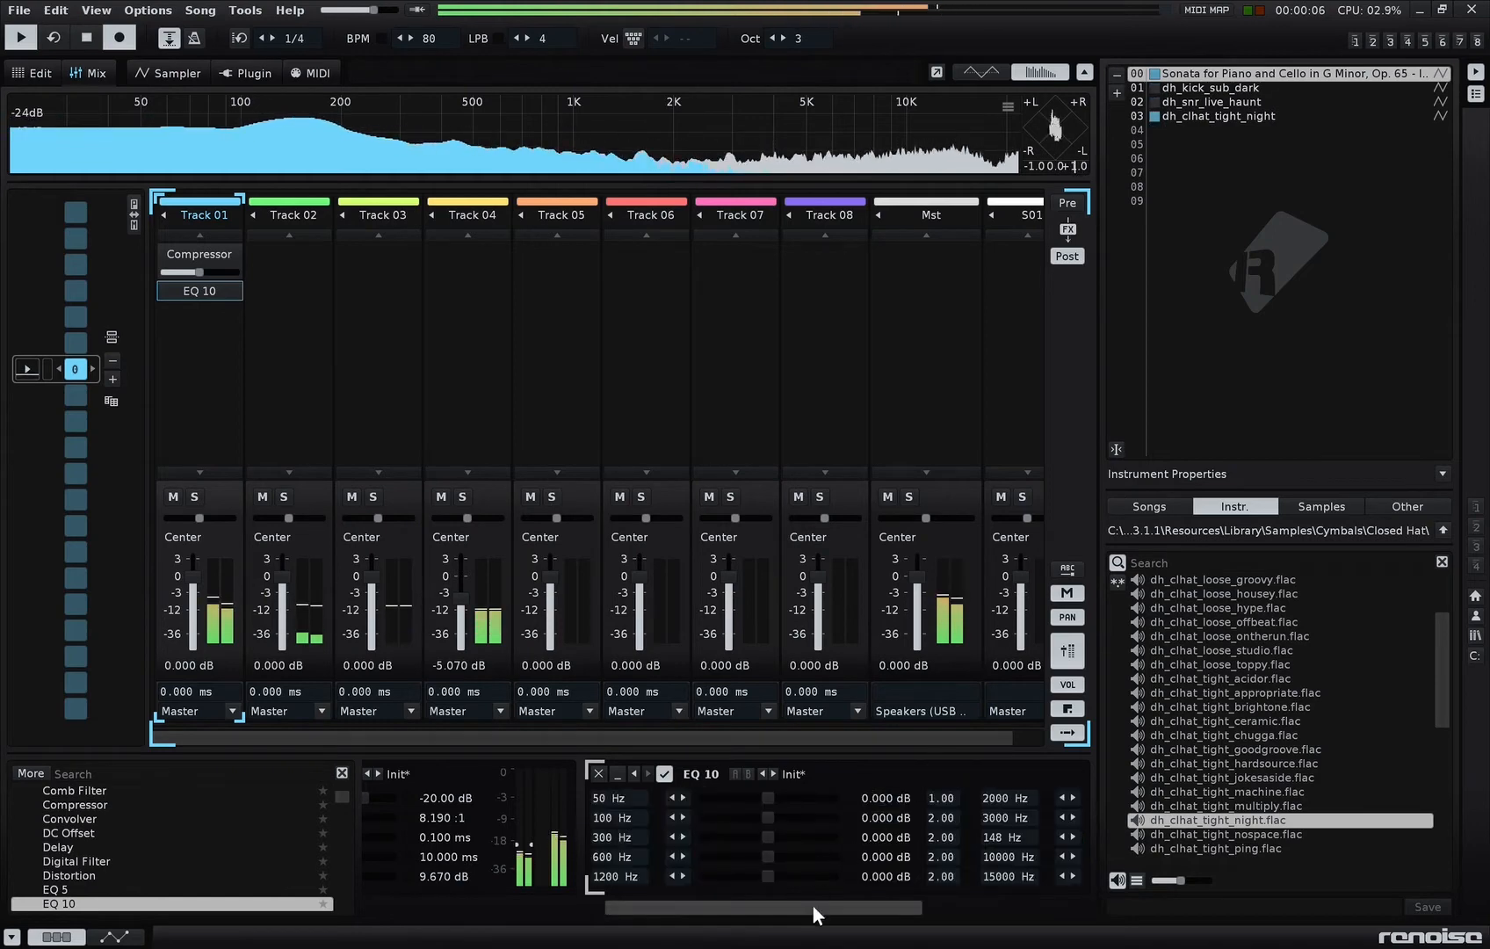
left_click_drag(812, 908, 982, 908)
left_click_drag(799, 837, 739, 837)
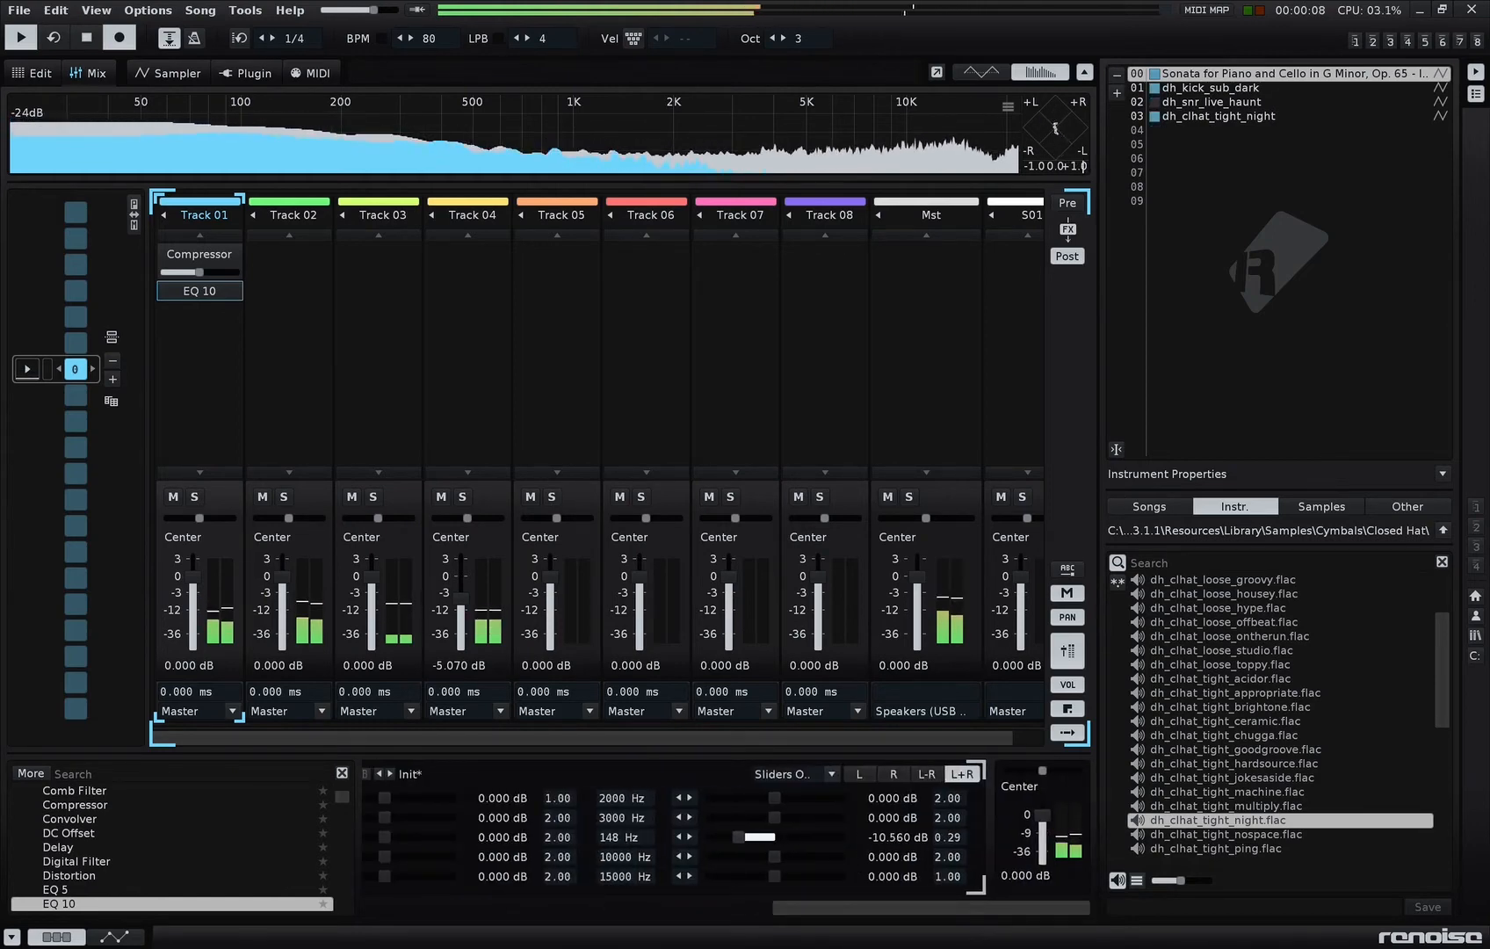
left_click(827, 774)
left_click(791, 725)
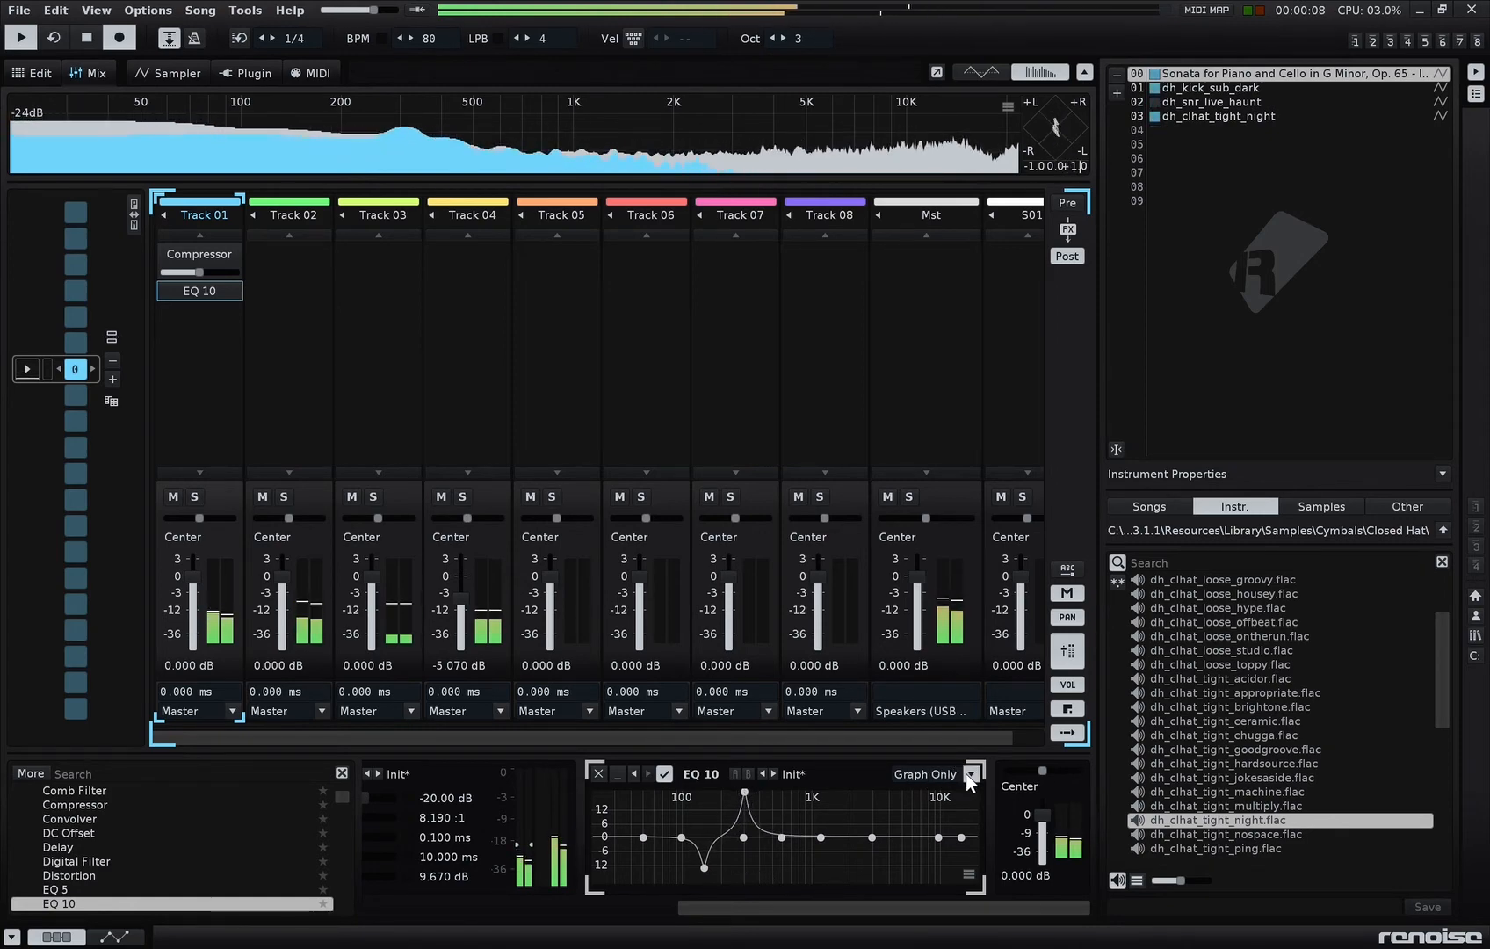
Step: Cut the EQ 10's boosted 307 Hz band to about -11.68 dB using the sliders, and return to the graph-only view
left_click(937, 773)
left_click(929, 818)
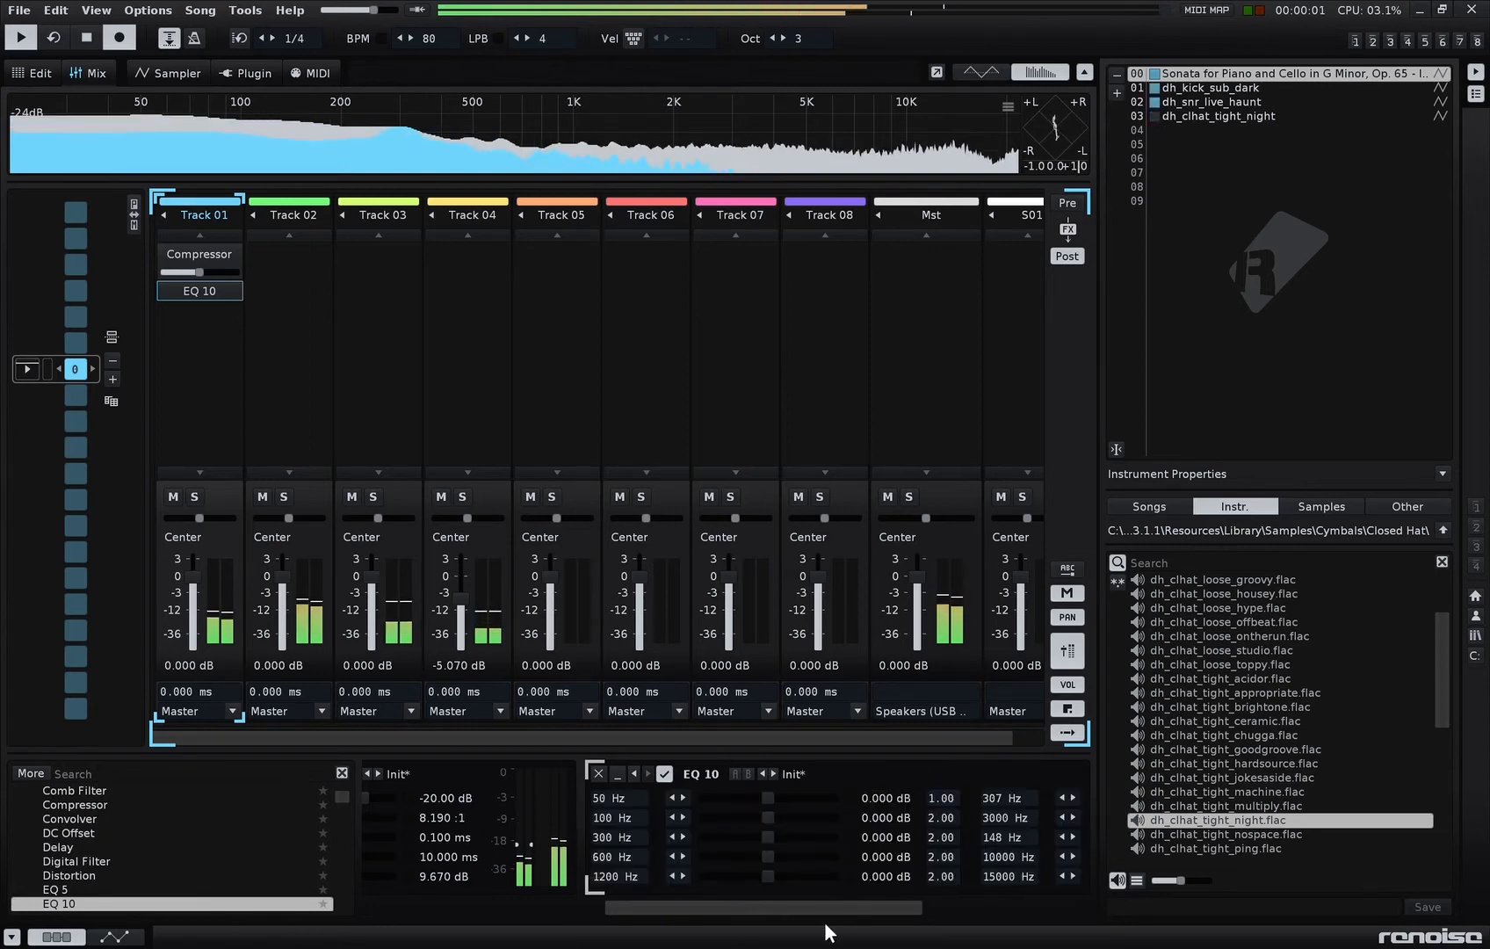
left_click_drag(853, 908, 1018, 905)
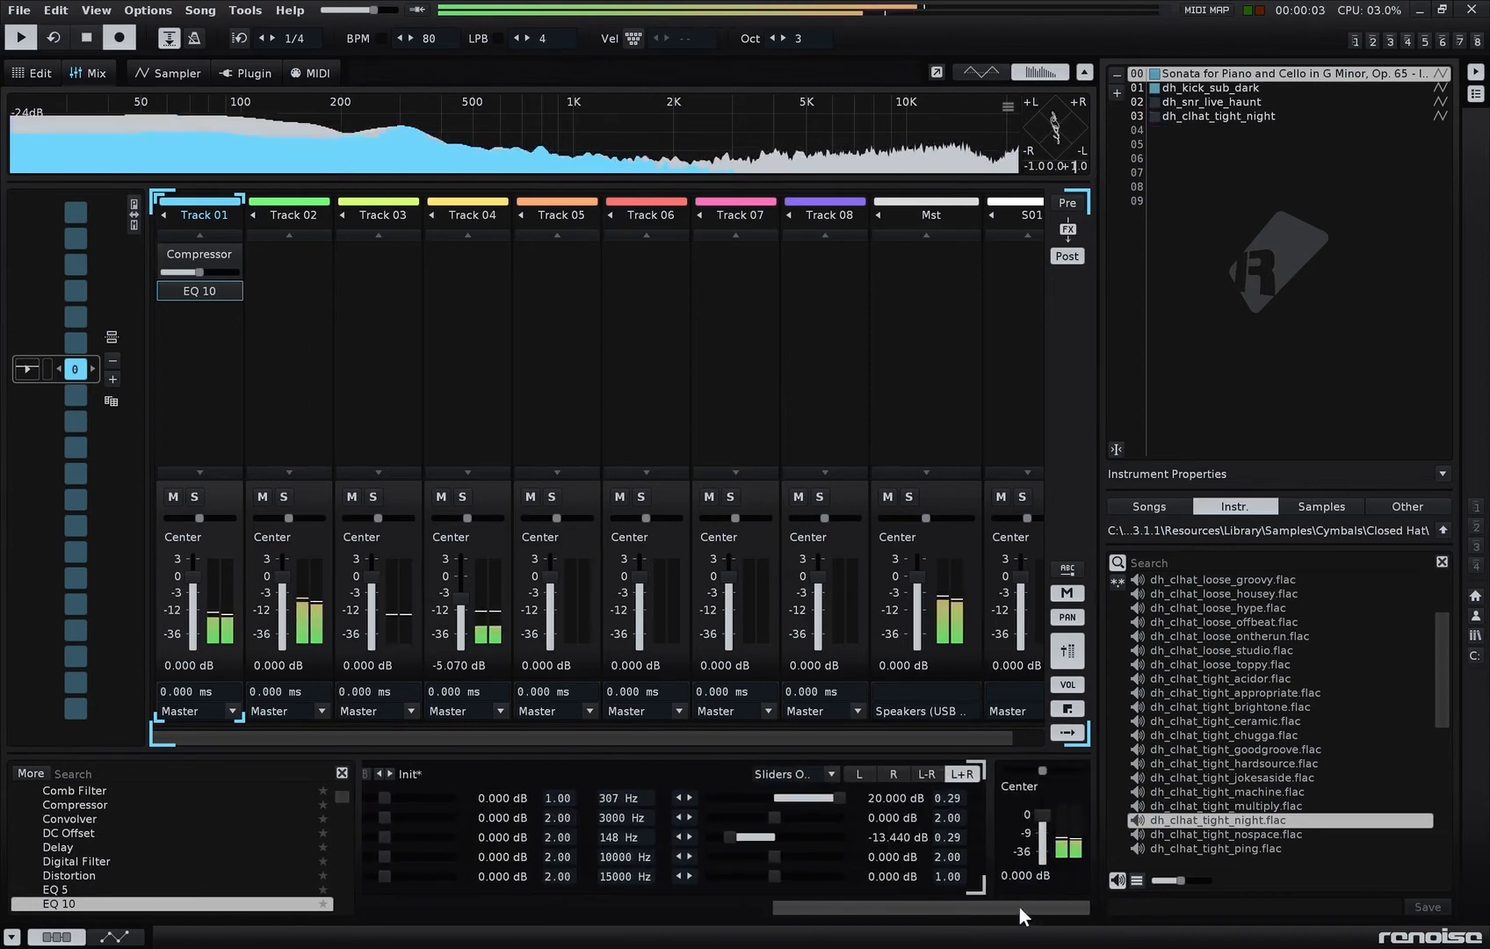
left_click(831, 773)
left_click(801, 722)
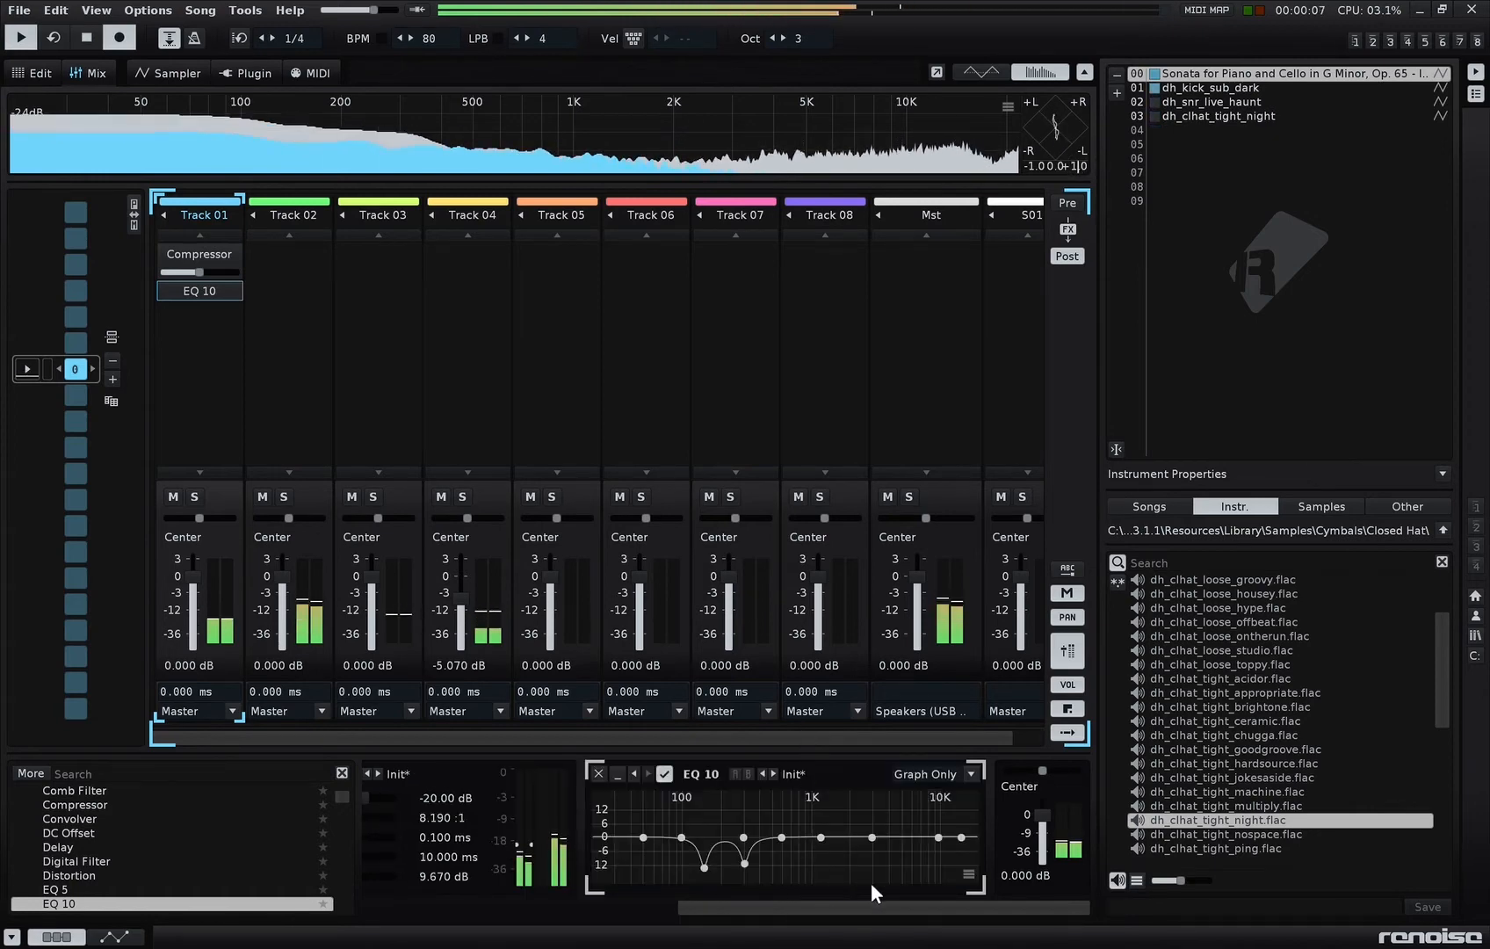
Step: Move the EQ 10's 3000 Hz band to about 672 Hz and cut it to about -4.64 dB, ending in the graph-only view
left_click_drag(872, 837, 788, 793)
left_click(971, 771)
left_click(942, 745)
left_click_drag(863, 908, 1000, 901)
left_click_drag(896, 816, 808, 817)
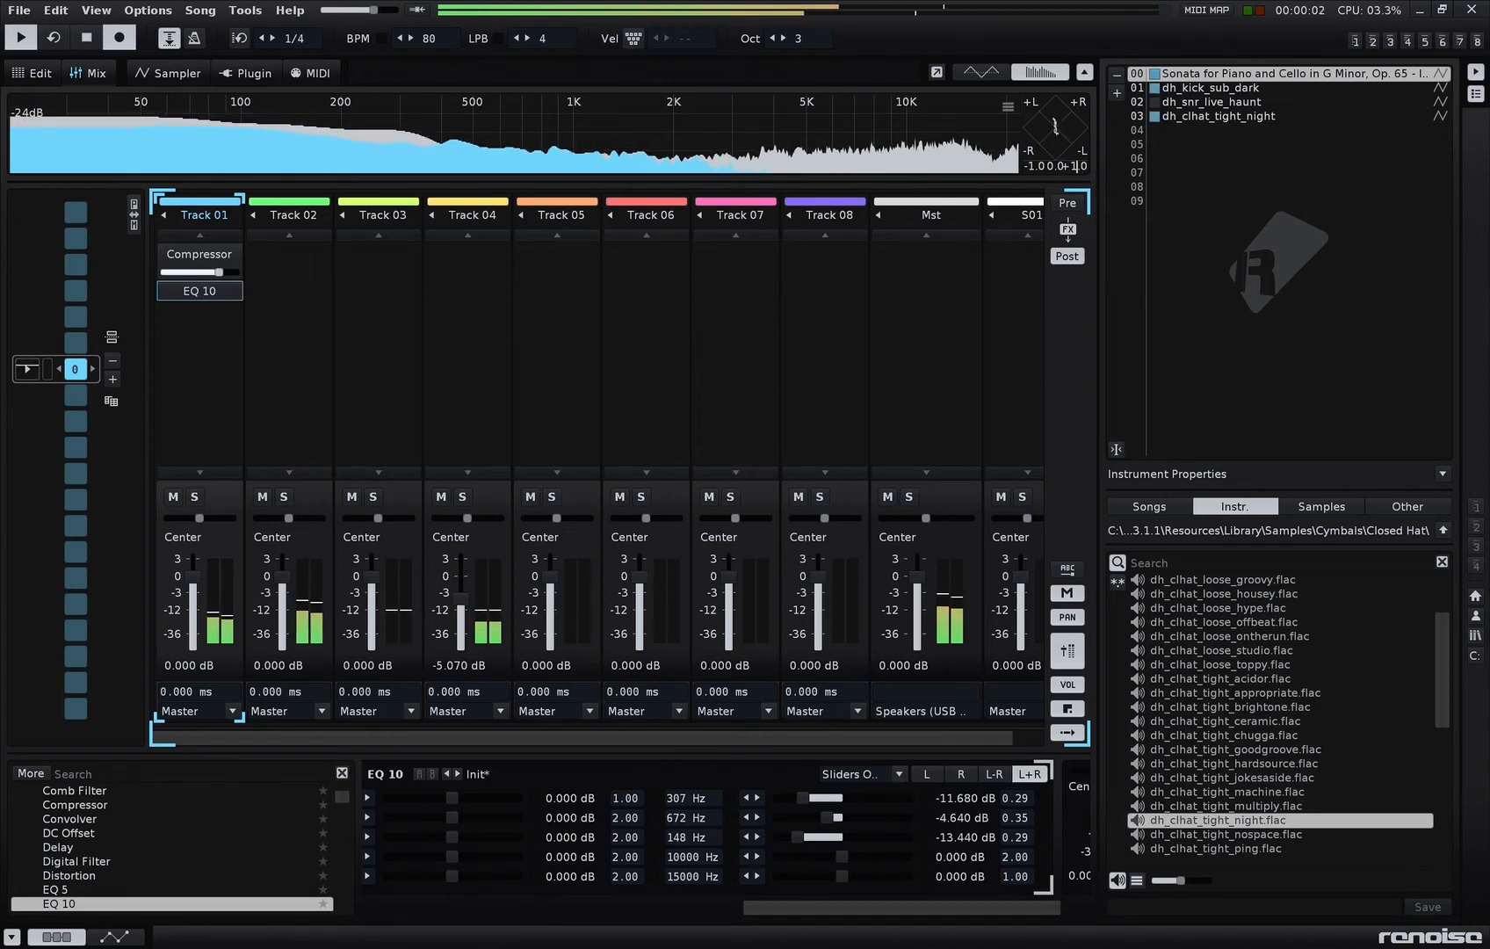
left_click(861, 774)
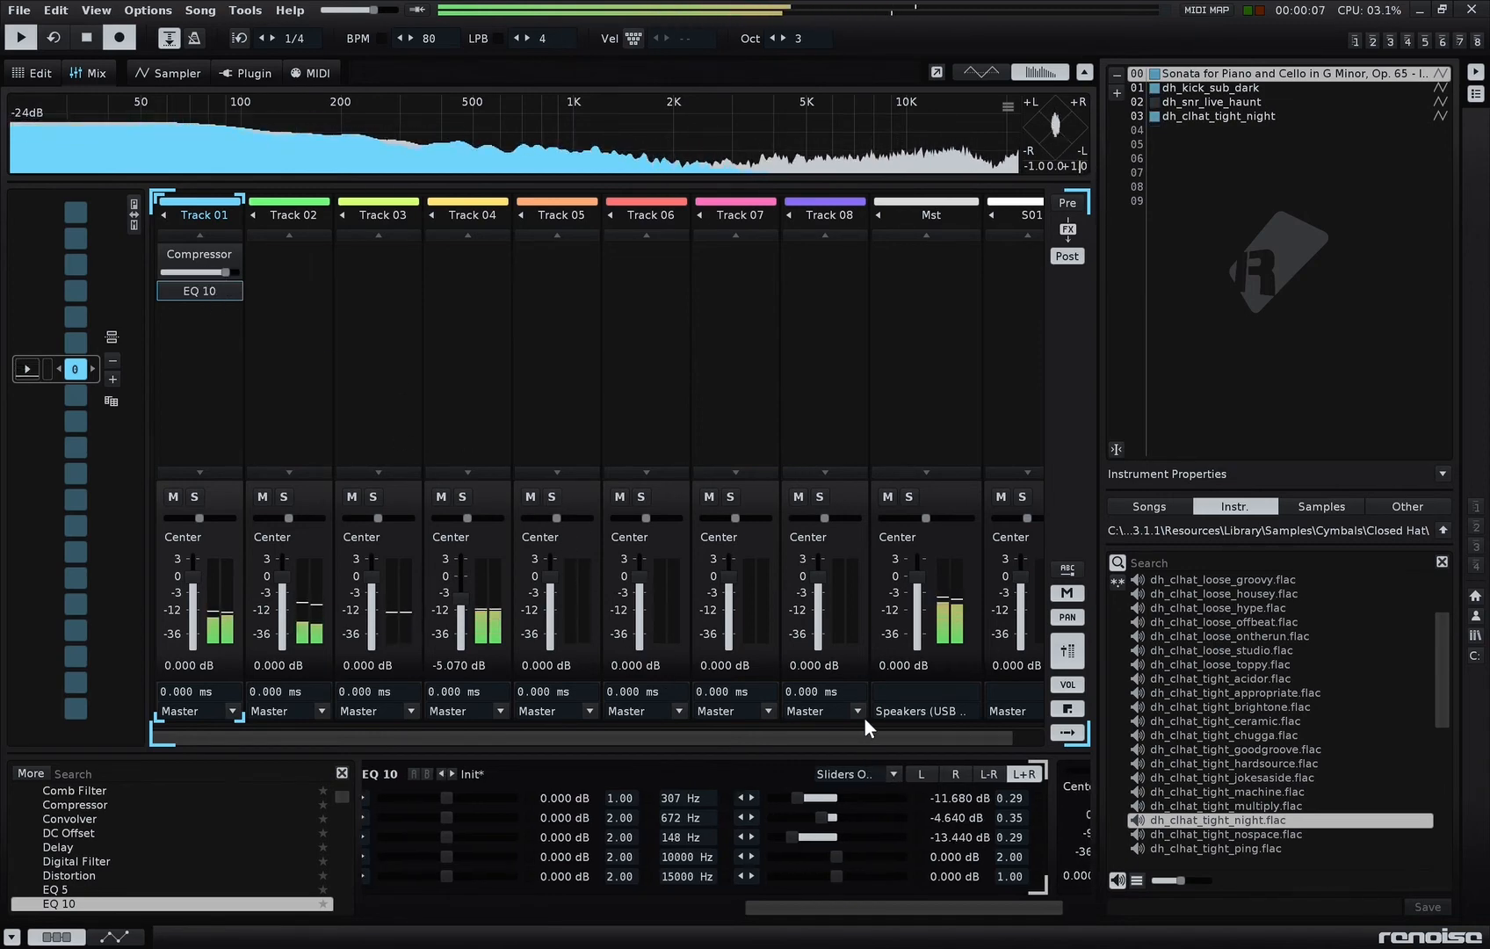
left_click(864, 720)
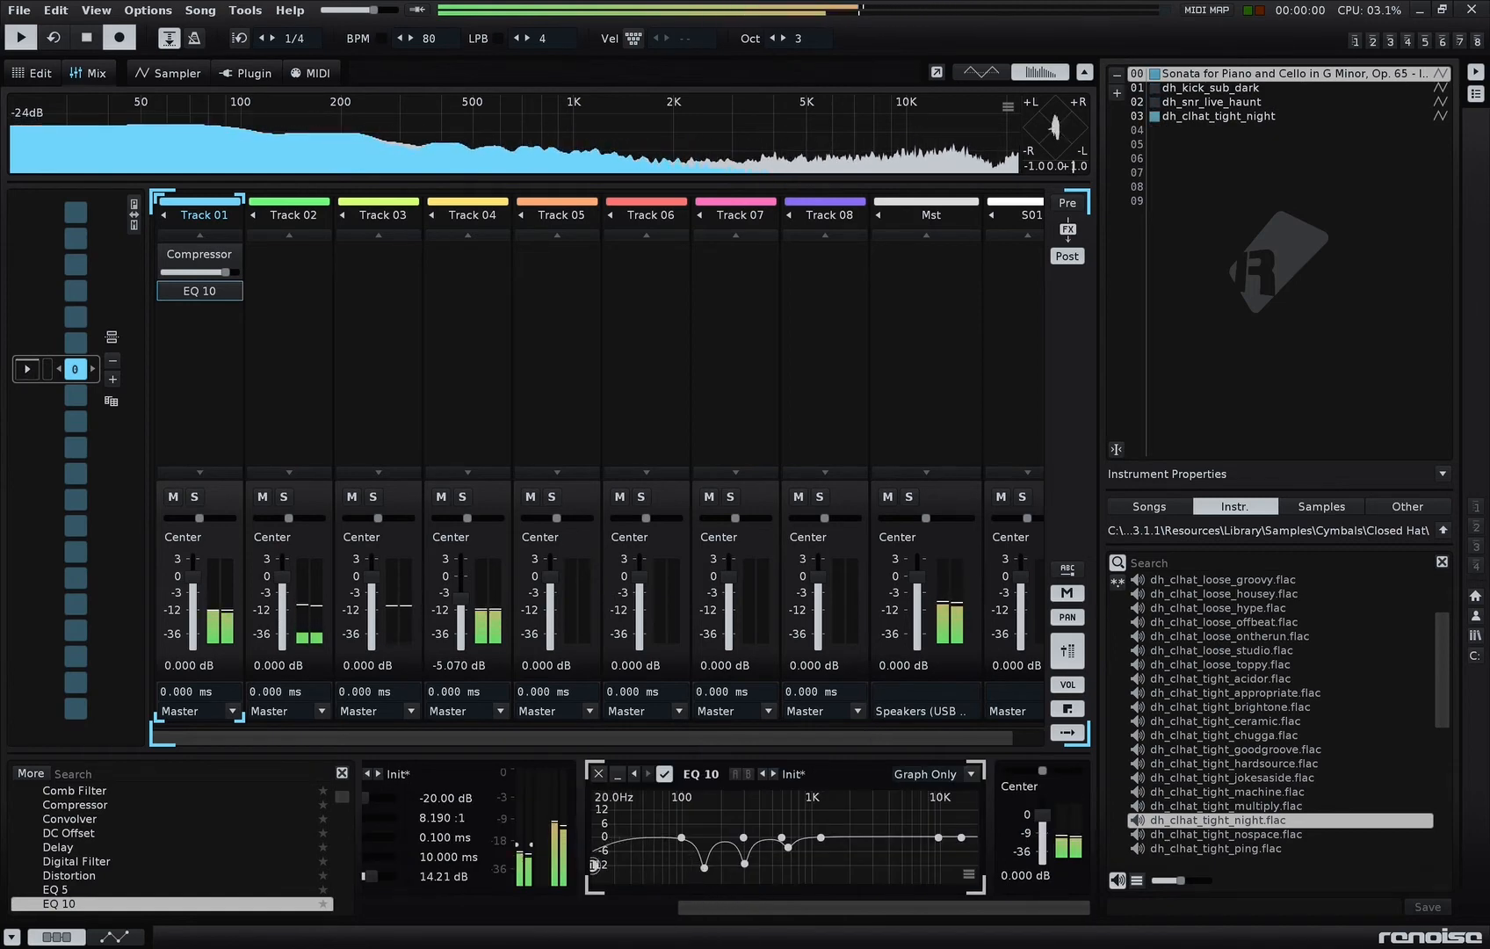
Step: Roll off the lowest and highest frequencies in Track 01's EQ 10 and boost the ninth band at about 2471 Hz
left_click_drag(593, 865, 670, 816)
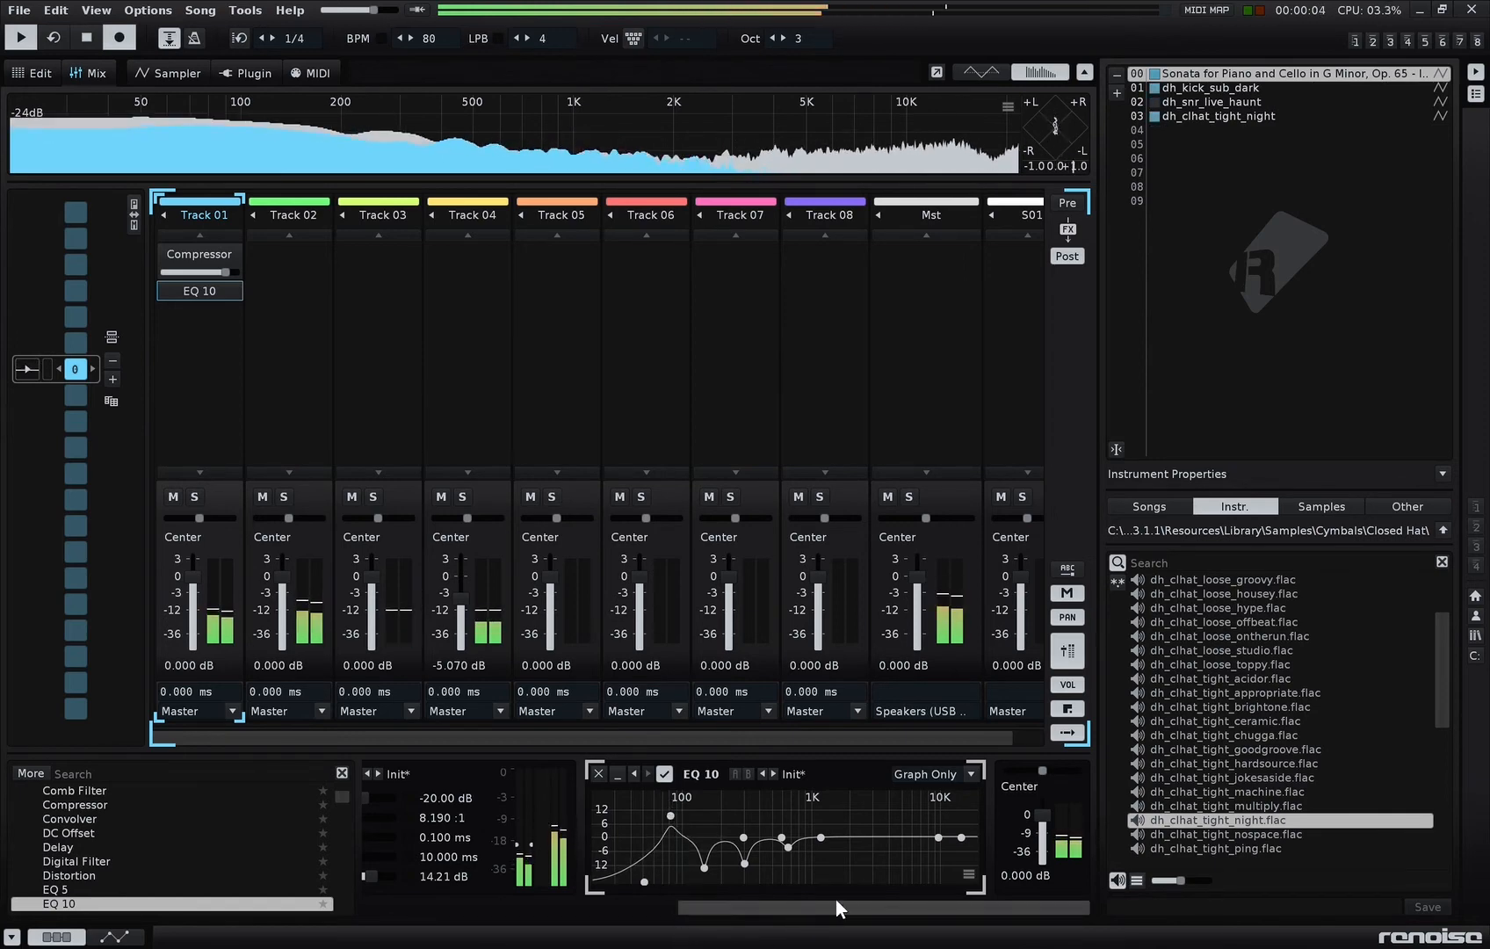
left_click_drag(964, 840, 860, 811)
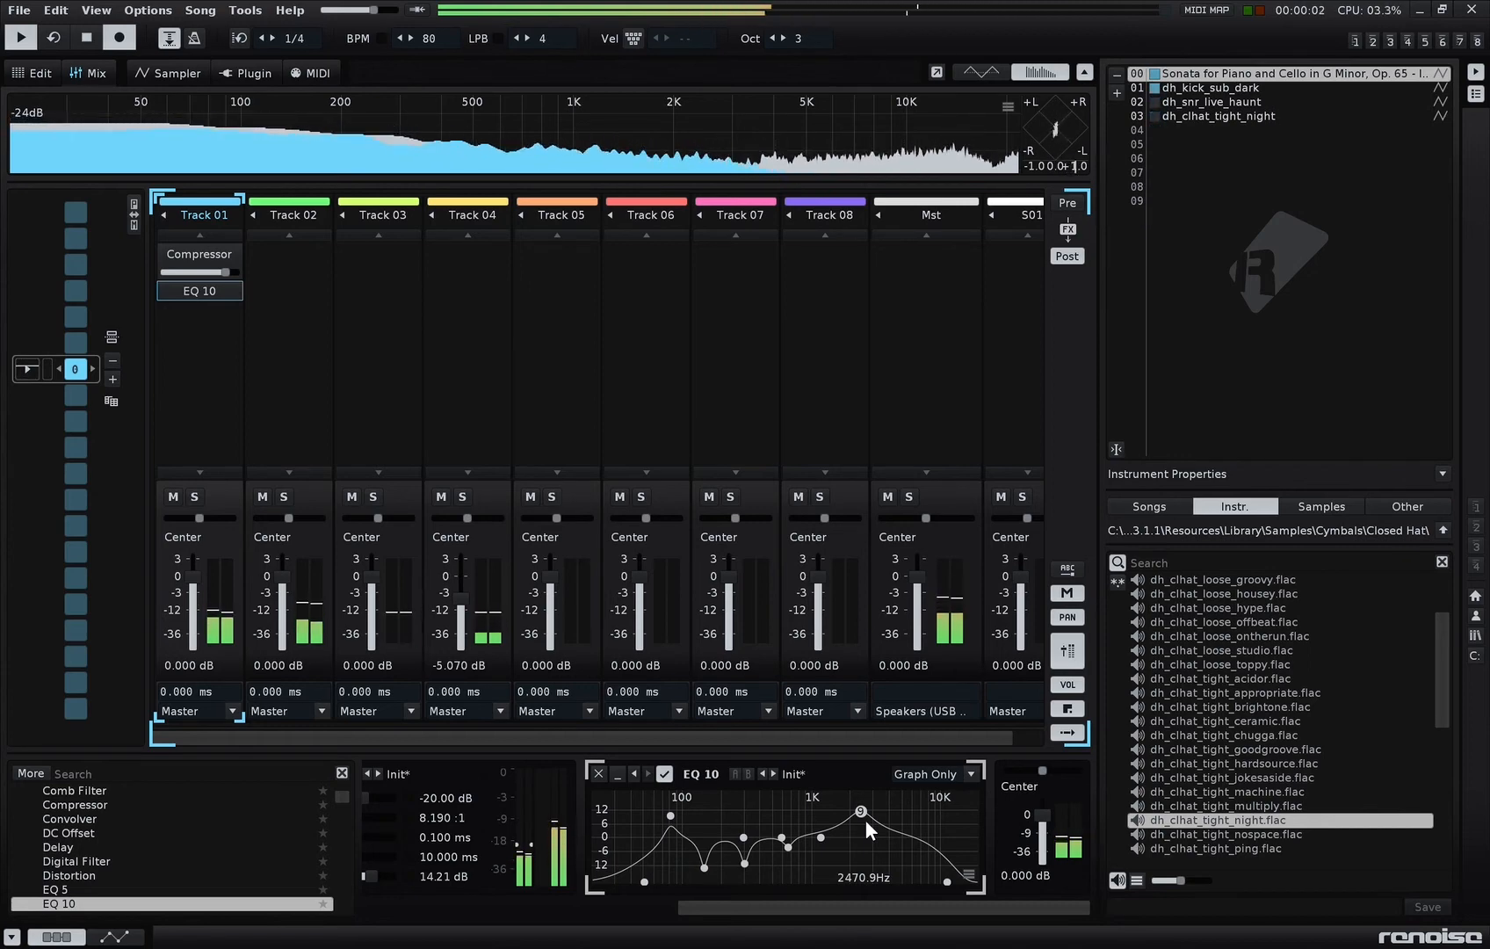
left_click_drag(670, 815, 673, 832)
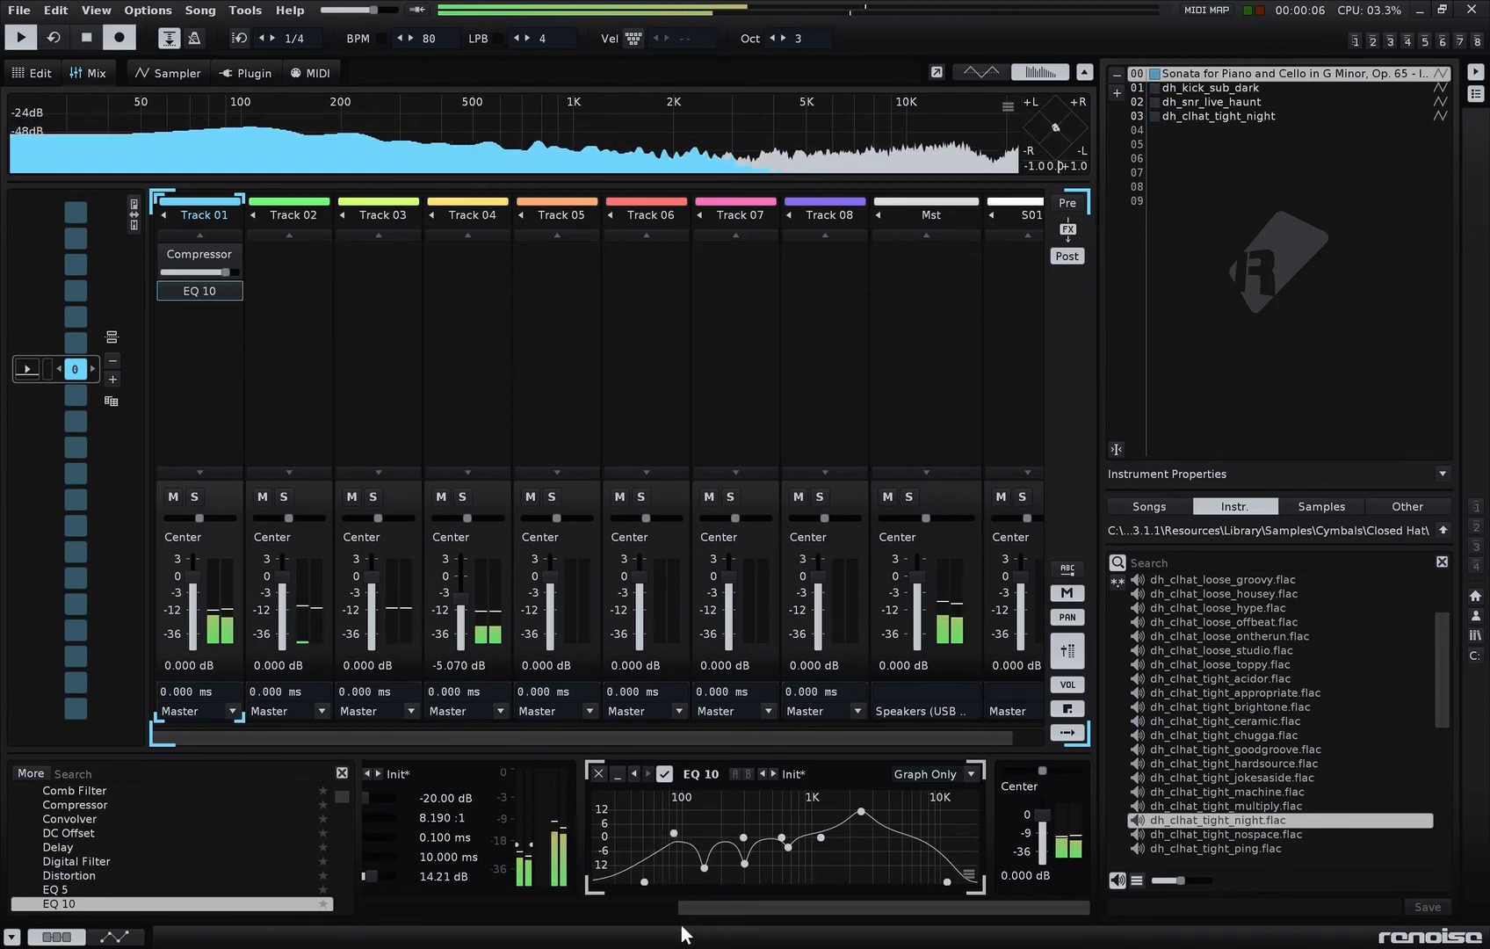
Step: Try the EQ 10's fifth band at about 399 Hz, settle on a boost at about 985 Hz, and deepen the 672 Hz cut
left_click_drag(820, 836, 757, 826)
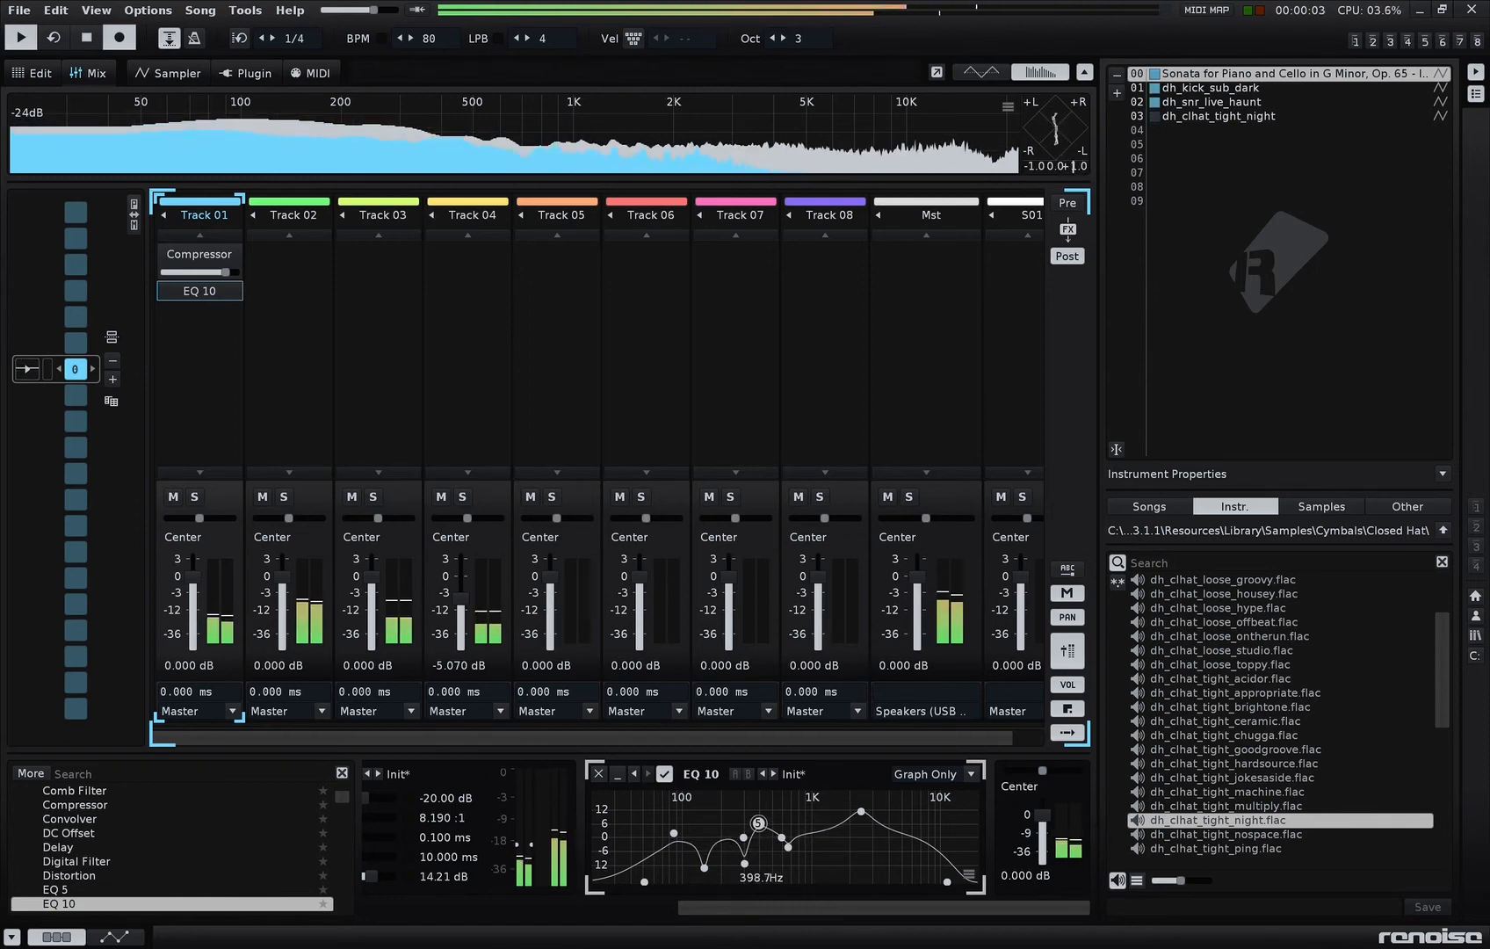
left_click_drag(758, 823, 809, 821)
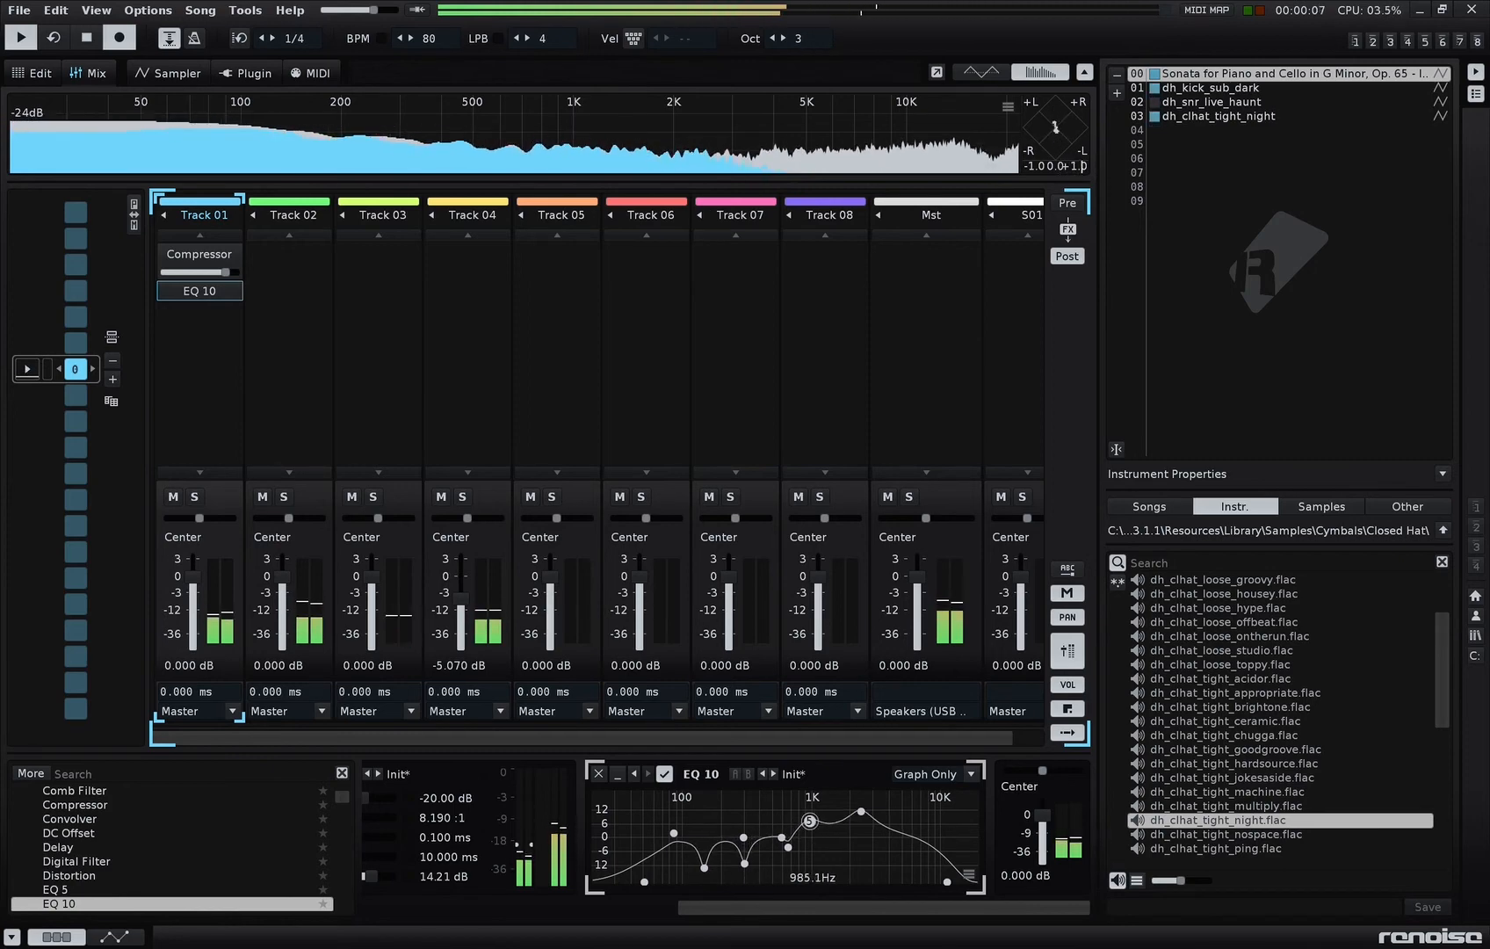
left_click_drag(788, 847, 789, 863)
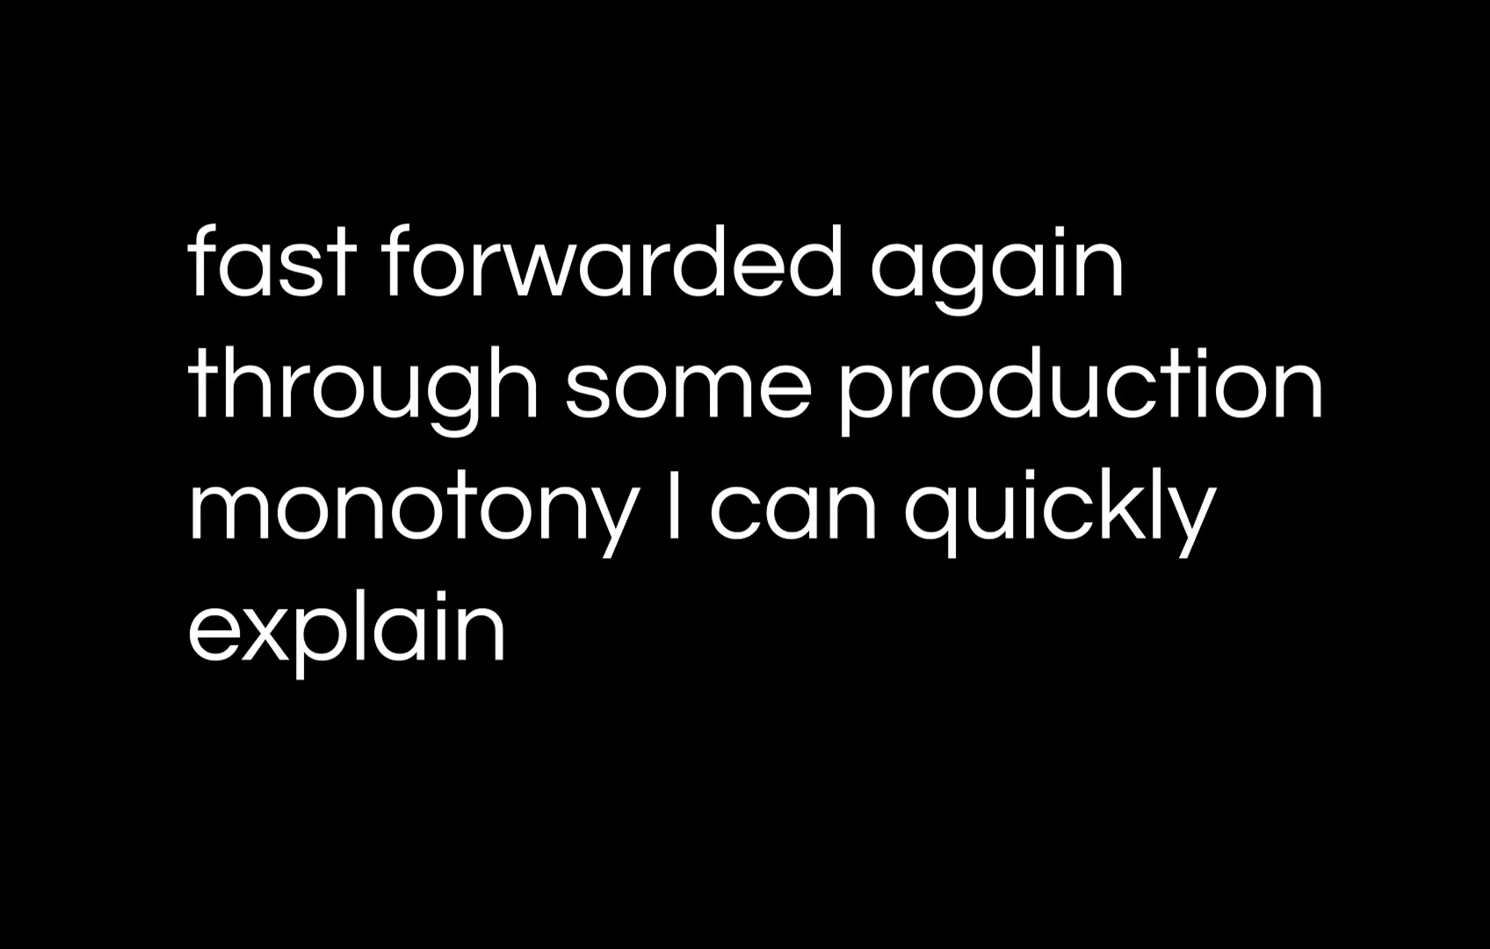